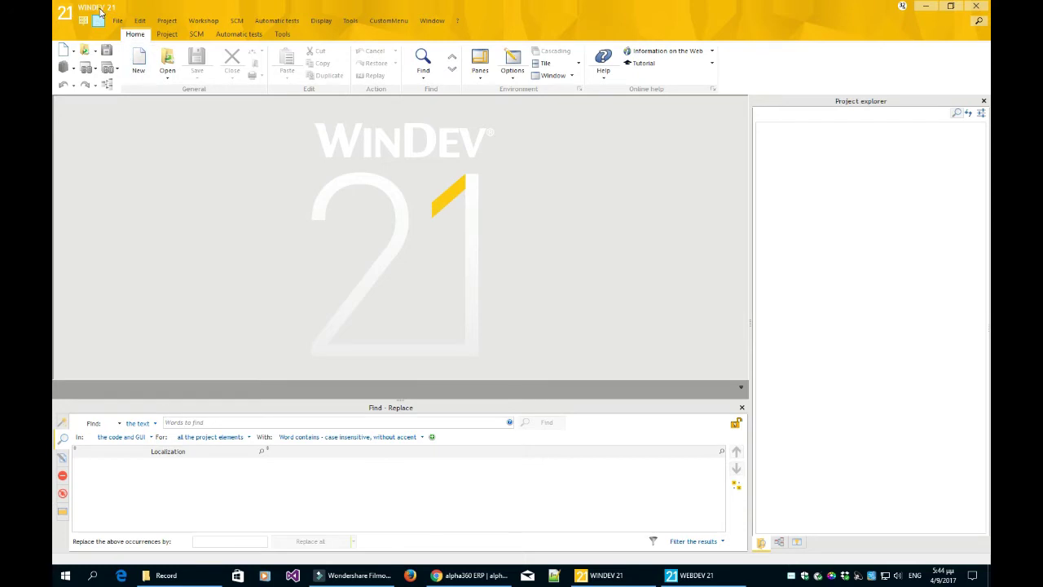
- Open the recent project C:\think_a360biz\a360erp\a360ERP.wdp and run its project test
left_click(355, 22)
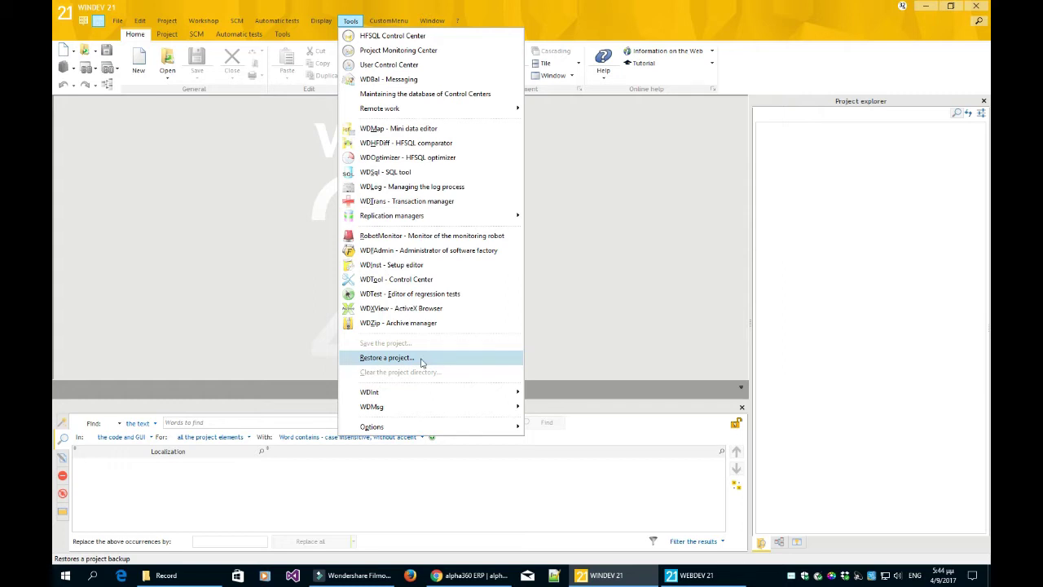
left_click(422, 358)
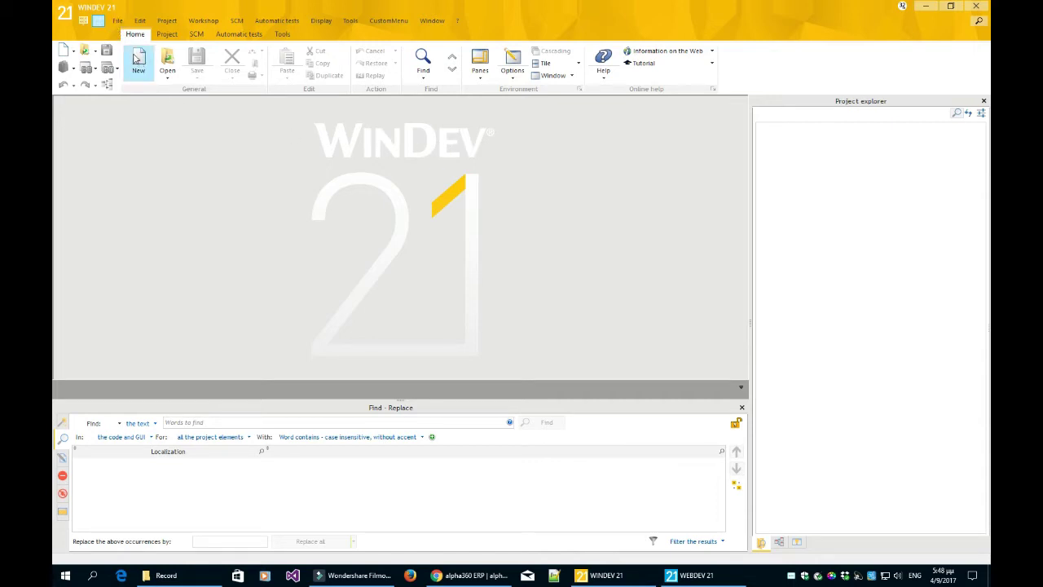
left_click(118, 21)
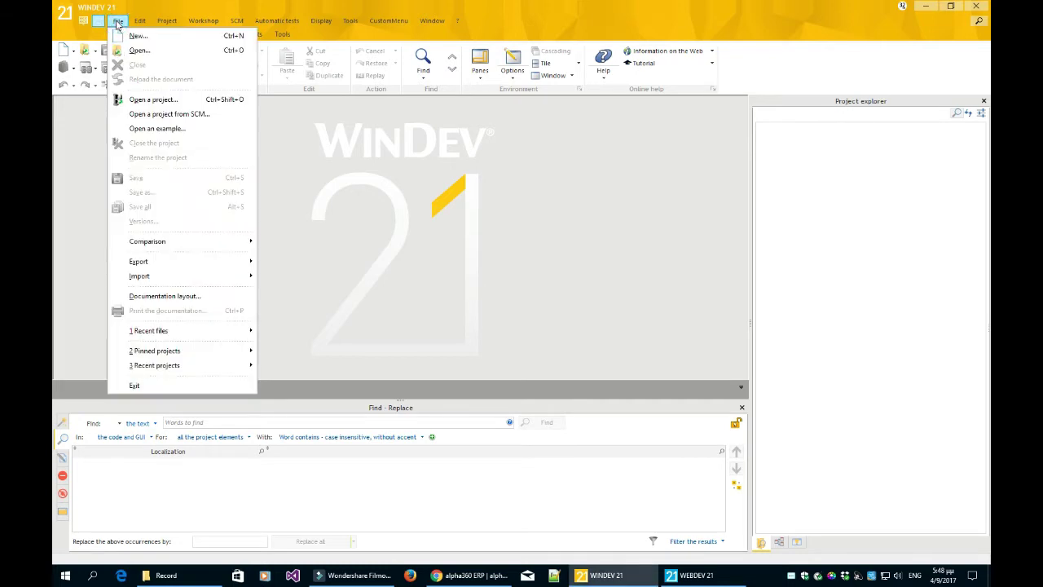
mouse_move(234, 366)
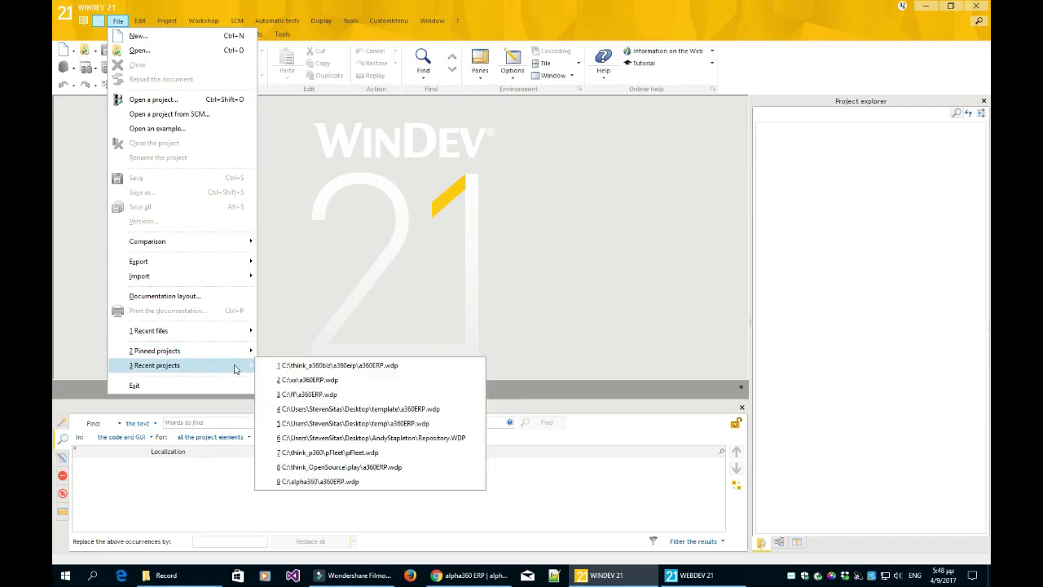
left_click(288, 366)
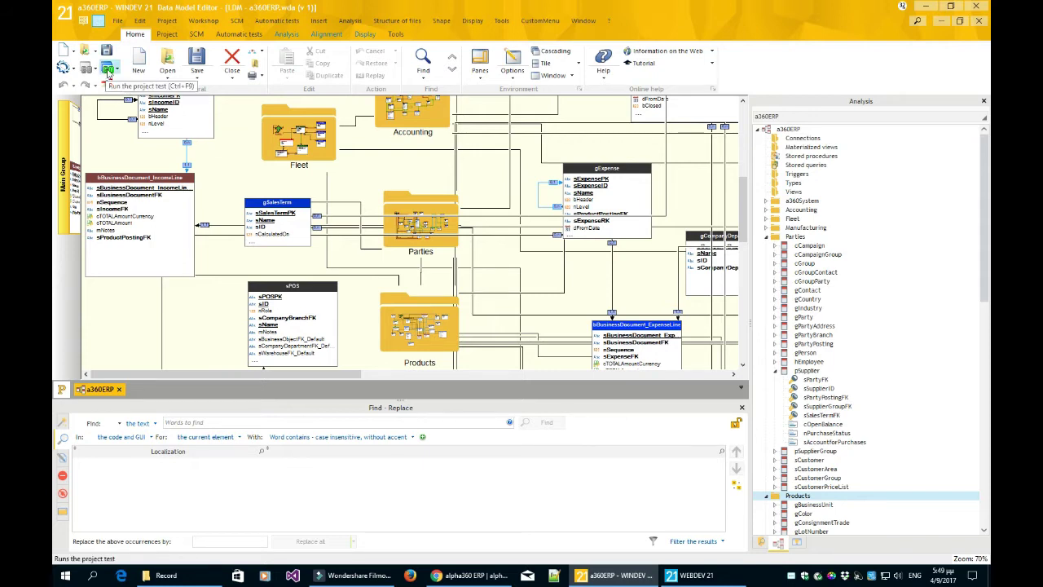
left_click(107, 71)
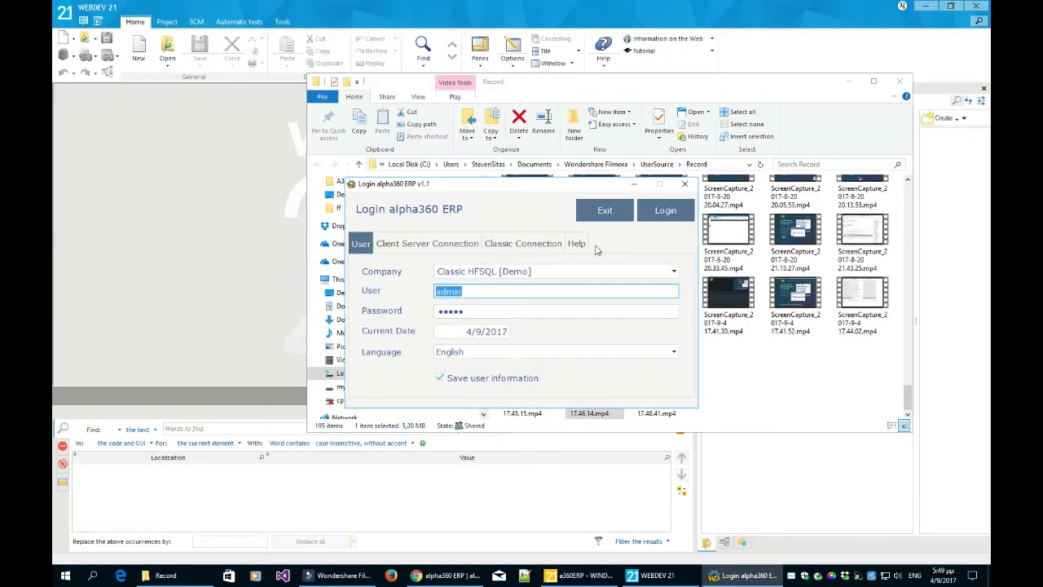
- Clear the desktop, move the login window up-left and keep company Classic HFSQL [Demo]
key("super+d")
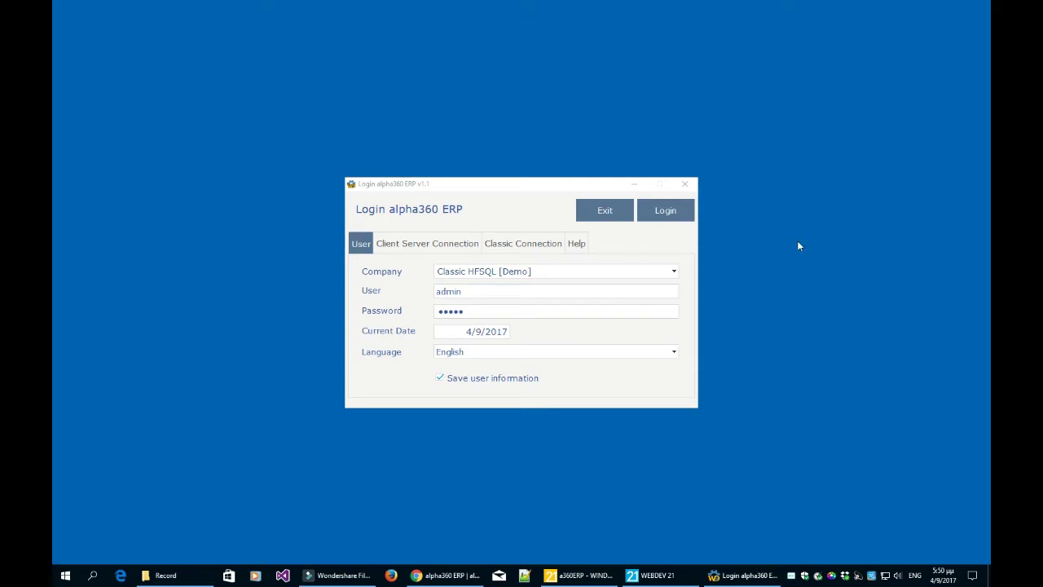
left_click_drag(566, 184, 550, 150)
left_click(777, 255)
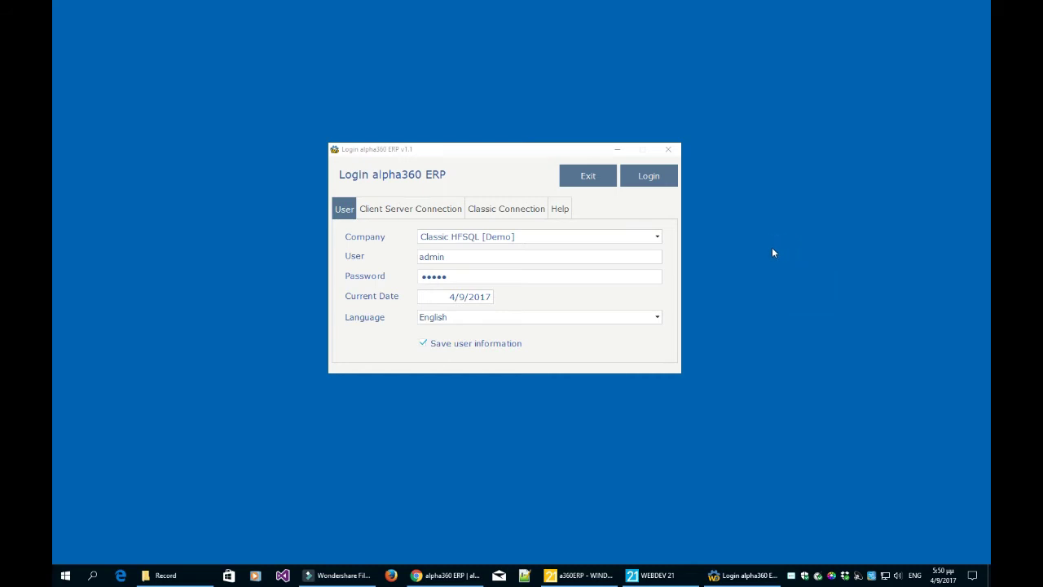
left_click(539, 237)
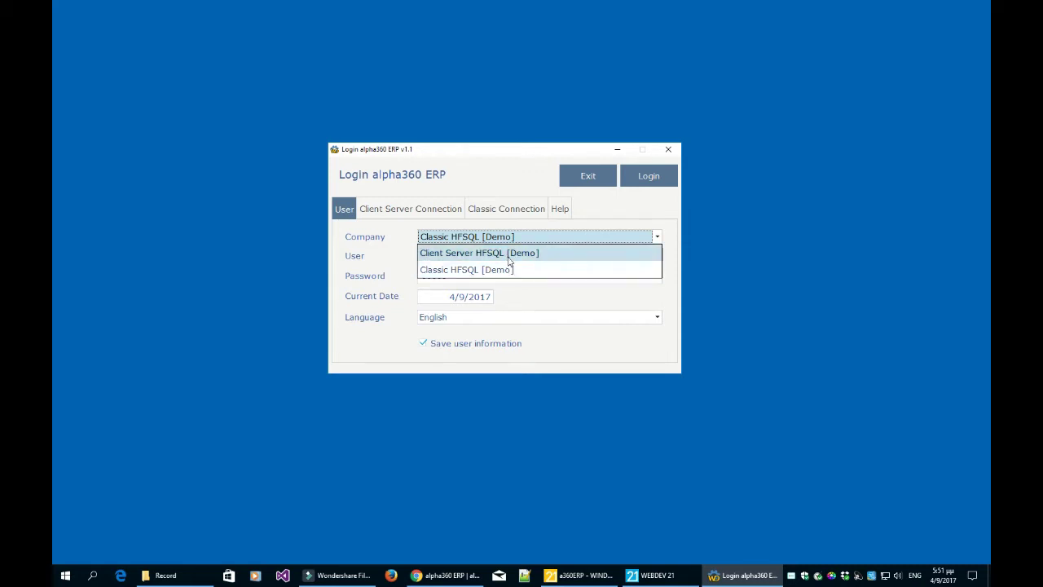
left_click(508, 270)
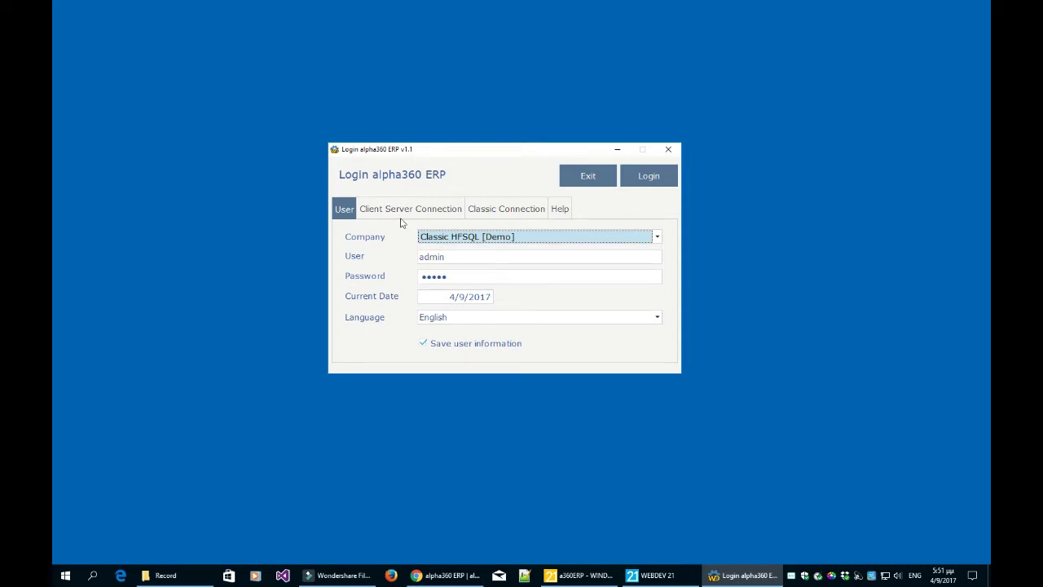
- Check the Classic Connection data directory C:\alpha360DATA\v1, then return to the User tab
left_click(506, 214)
left_click(550, 241)
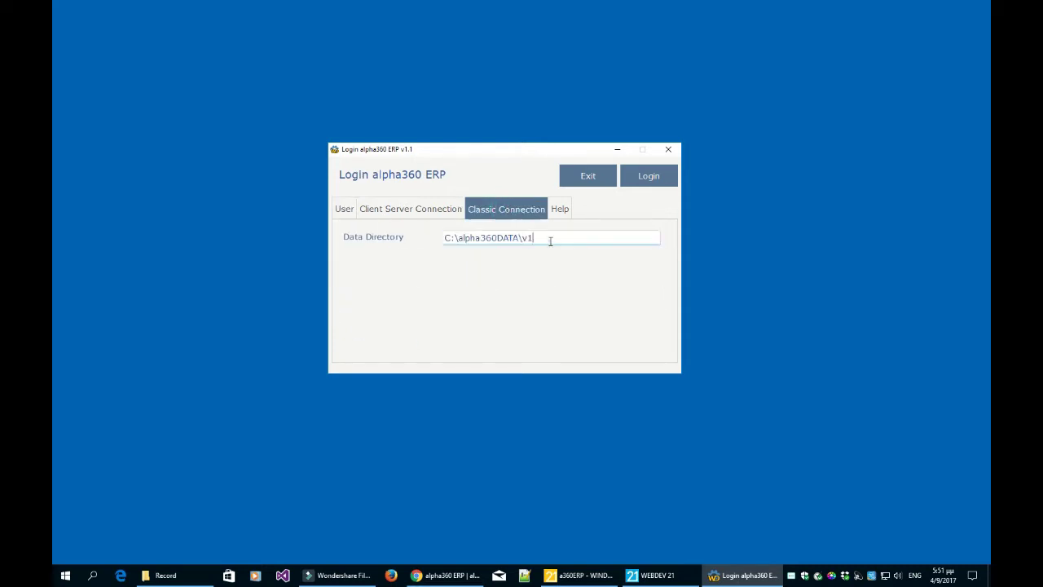
left_click_drag(559, 236, 443, 237)
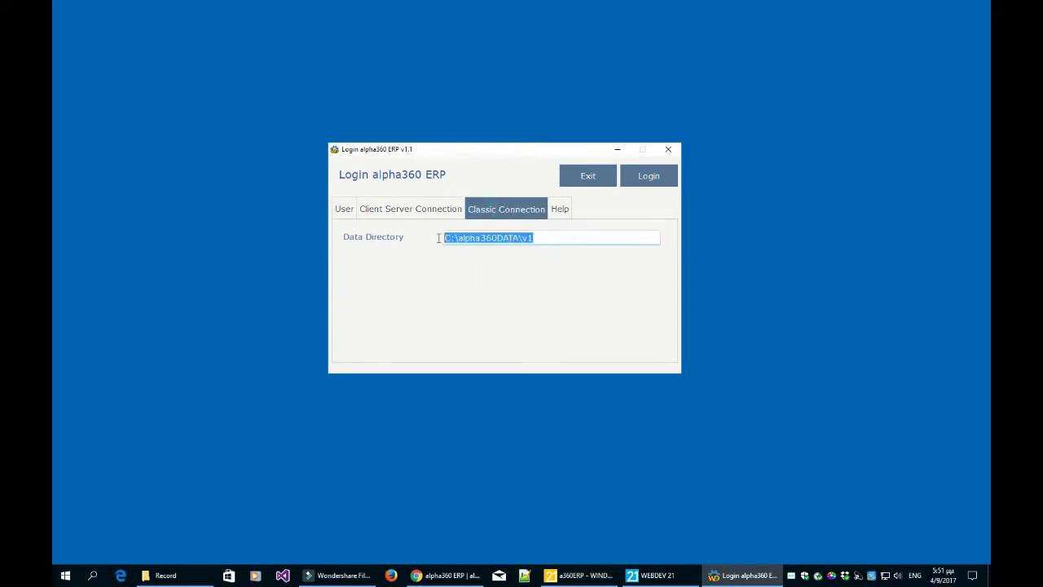
left_click(551, 240)
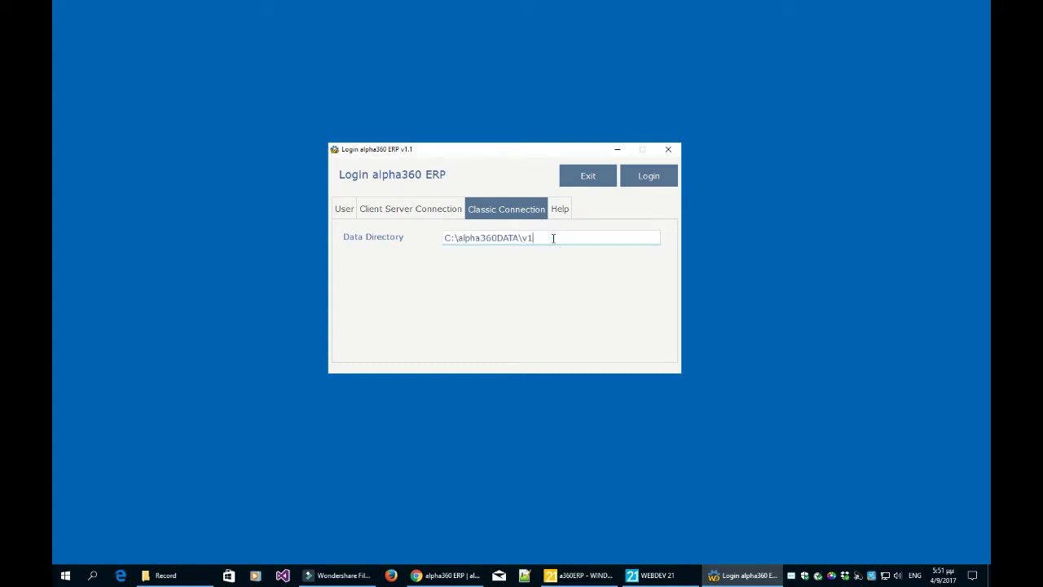
left_click(349, 213)
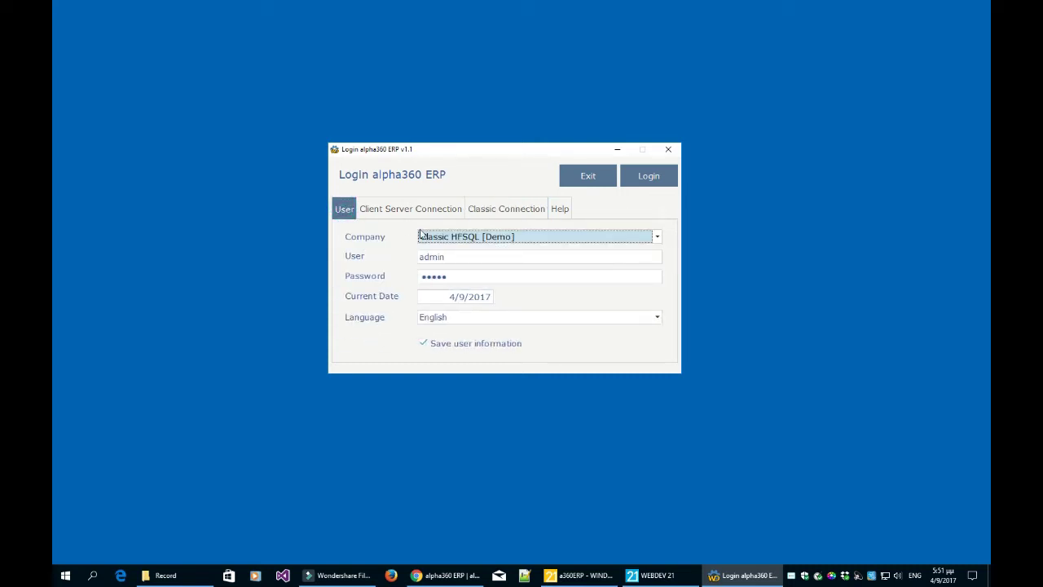
left_click(440, 237)
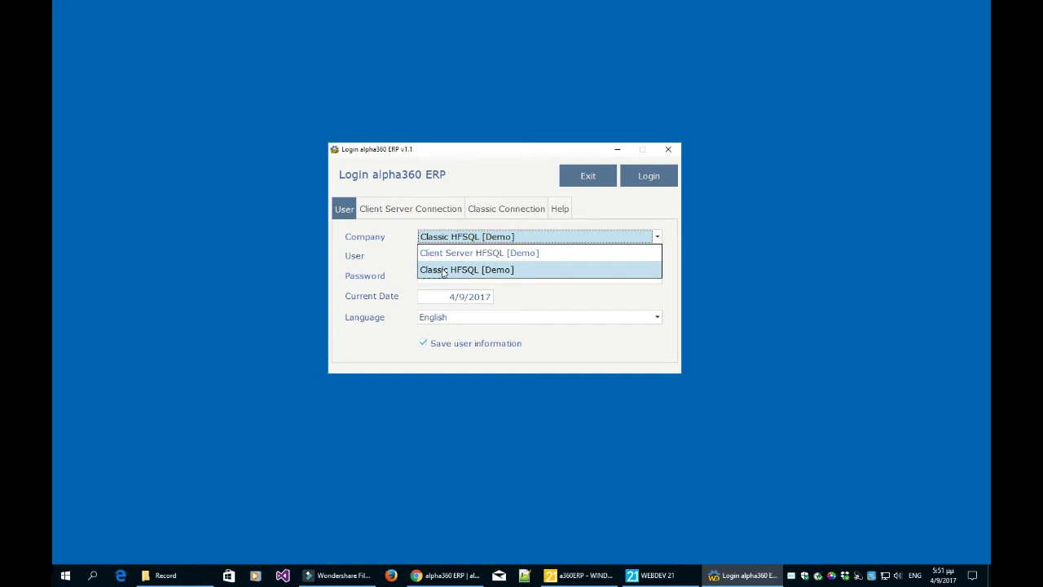
left_click(435, 211)
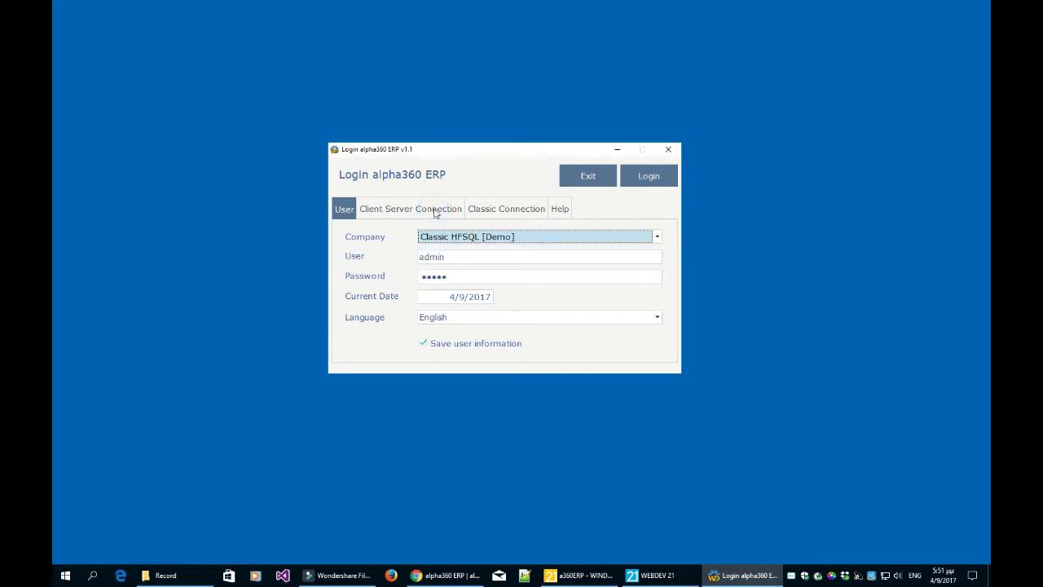
- Review the client-server settings (127.0.0.1, port 4900, database alpha360v1), then log in
left_click(434, 211)
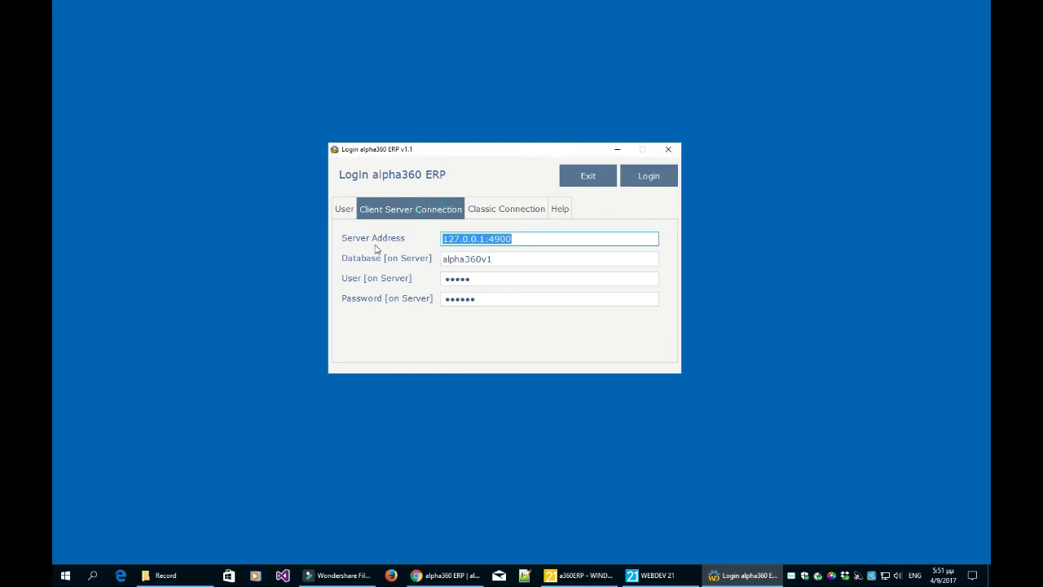
left_click(526, 236)
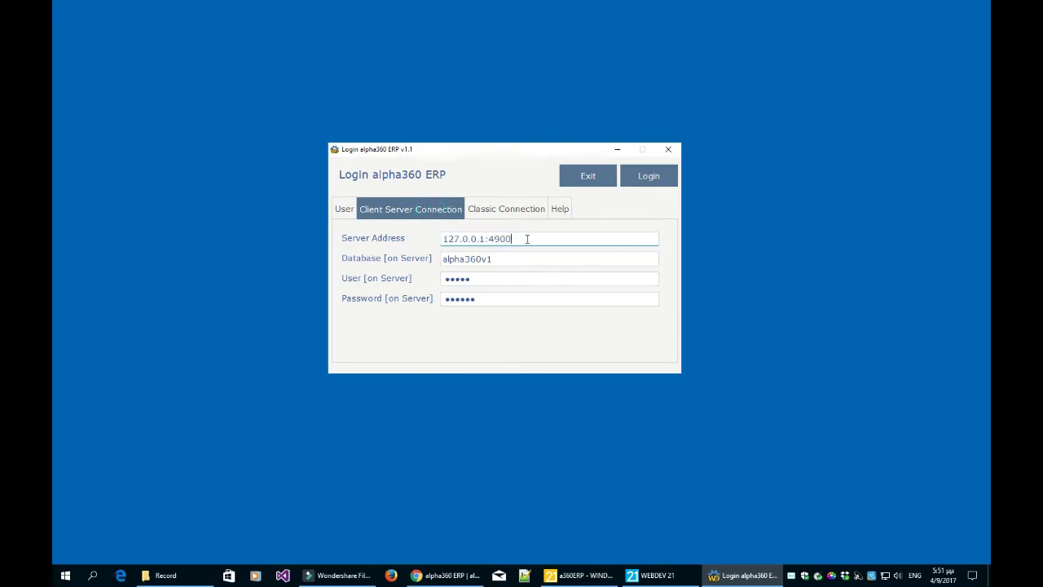
left_click_drag(486, 238, 425, 243)
left_click_drag(526, 239, 488, 239)
double_click(504, 259)
left_click(511, 260)
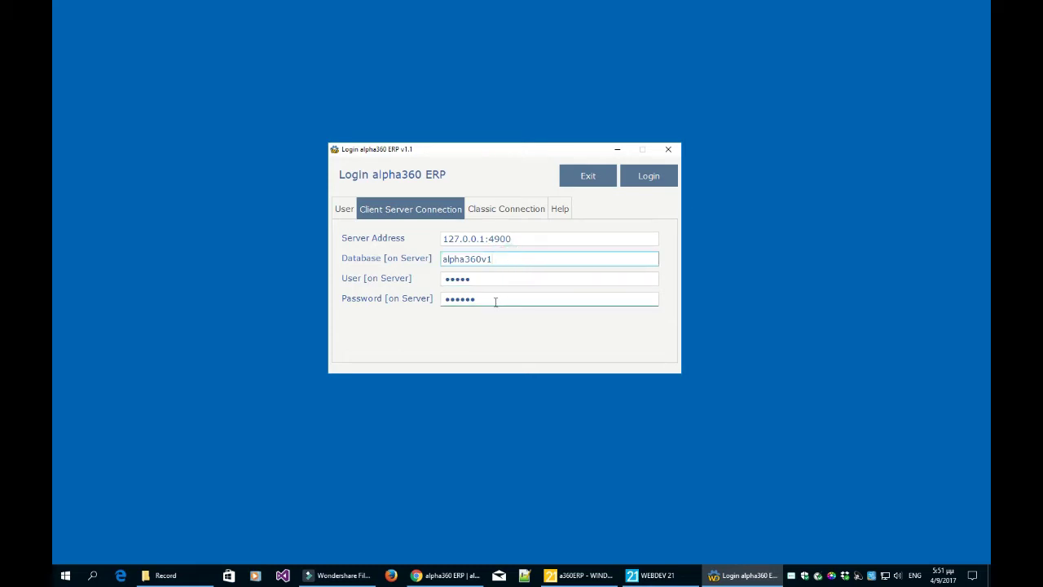
left_click(344, 211)
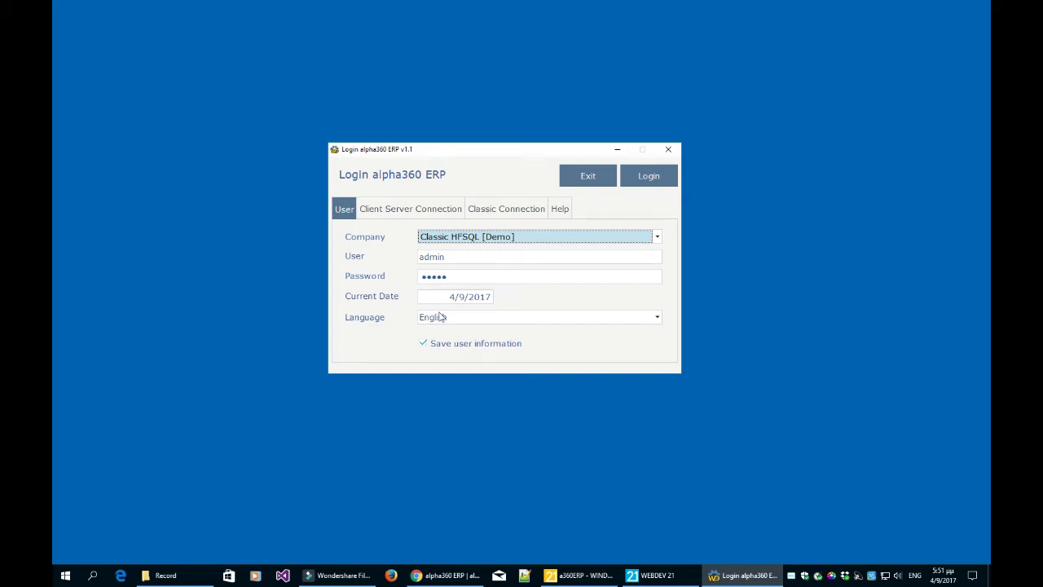
left_click(658, 178)
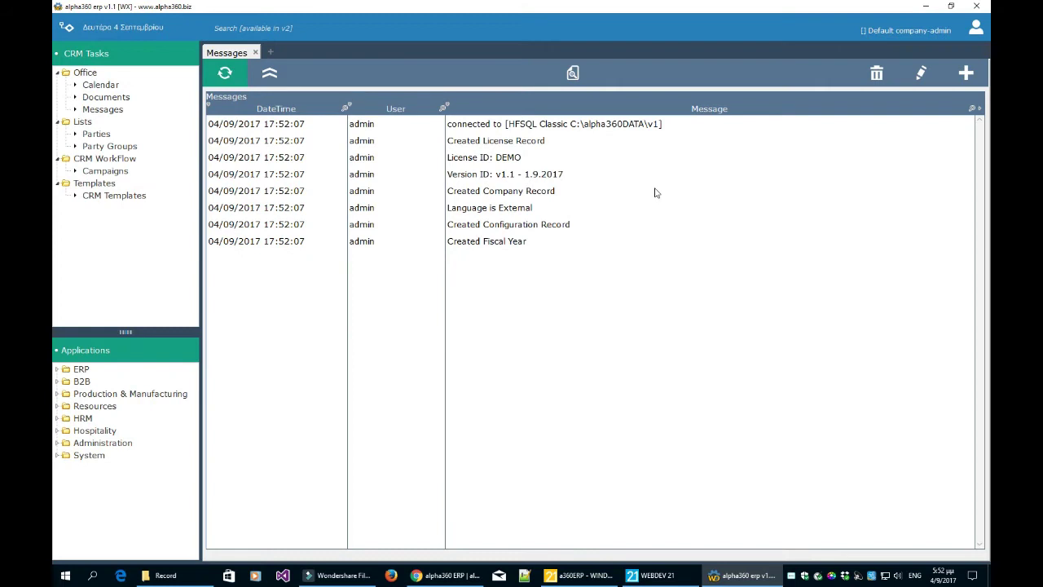
- Review the startup log entries: License ID DEMO, Version ID, Language External, Configuration Record, Fiscal Year
left_click(586, 126)
left_click(587, 140)
left_click(587, 159)
left_click(578, 175)
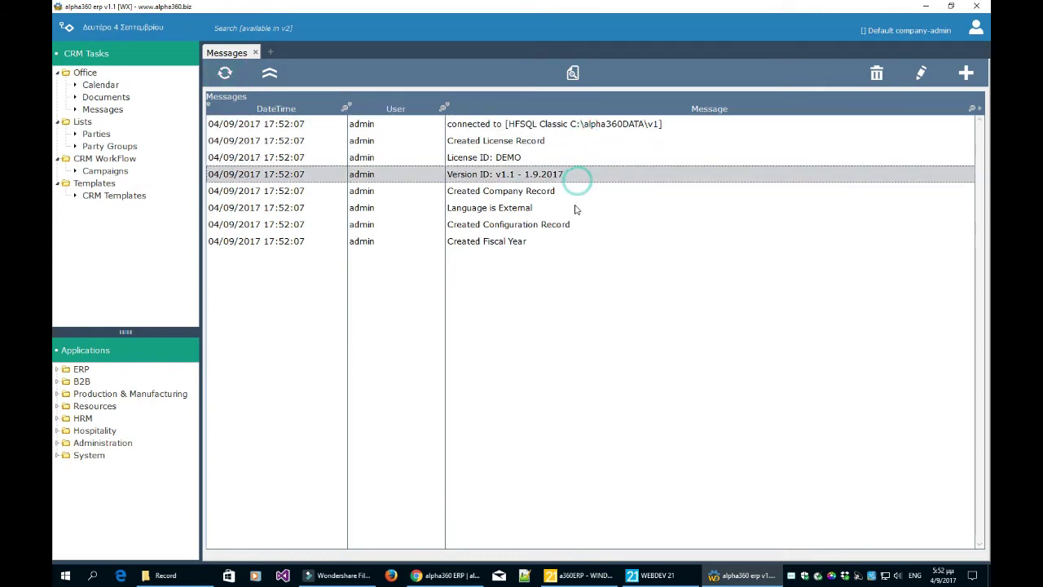
left_click(575, 207)
left_click(562, 226)
left_click(561, 239)
left_click(566, 230)
left_click(567, 237)
left_click(568, 226)
left_click(568, 212)
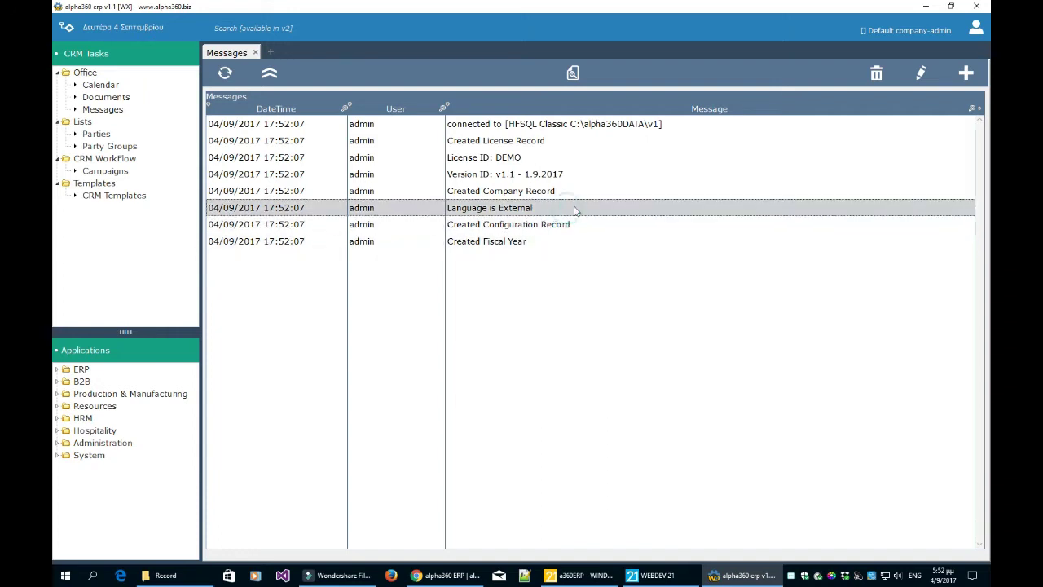
- Generate the company's example data via Administration > Company, then log out
left_click(57, 443)
left_click(108, 457)
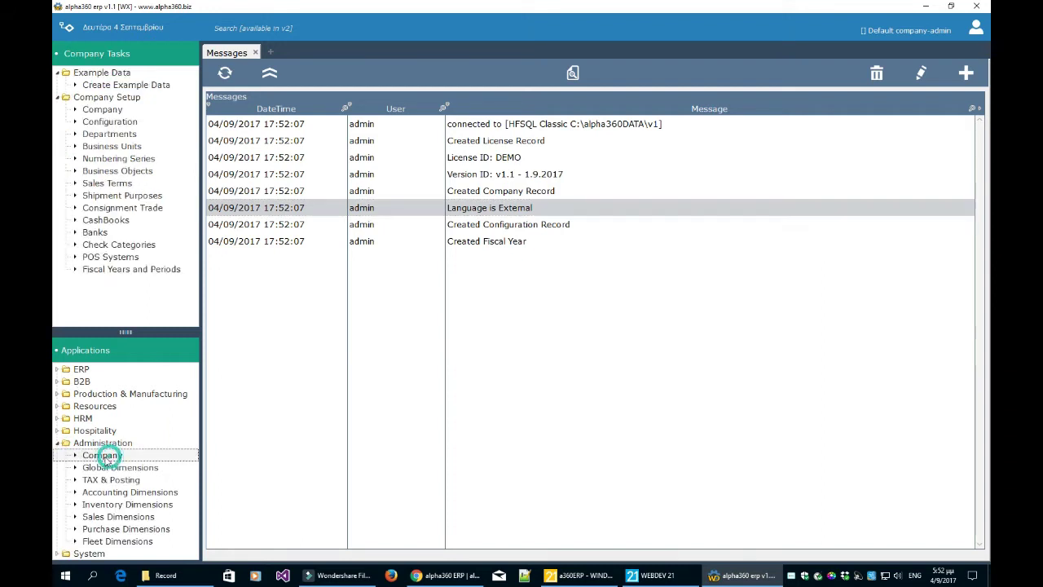
left_click(140, 86)
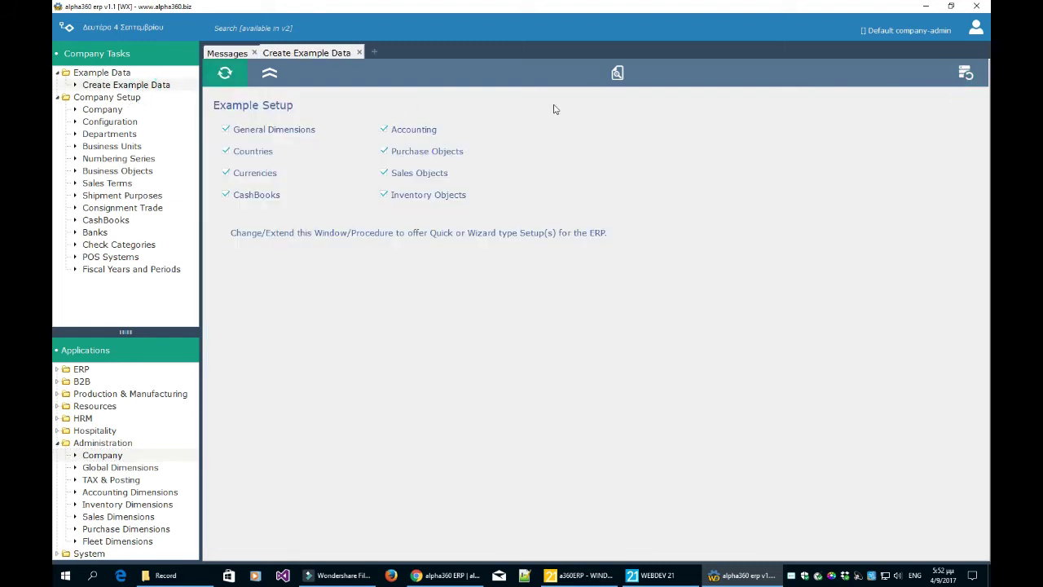
left_click(965, 73)
left_click(568, 329)
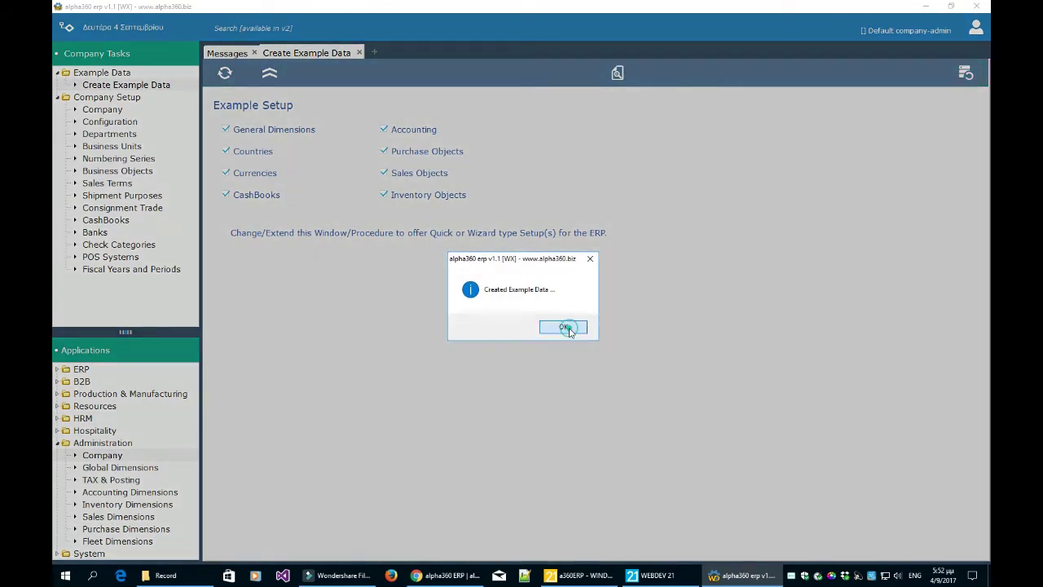
left_click(980, 33)
left_click(955, 54)
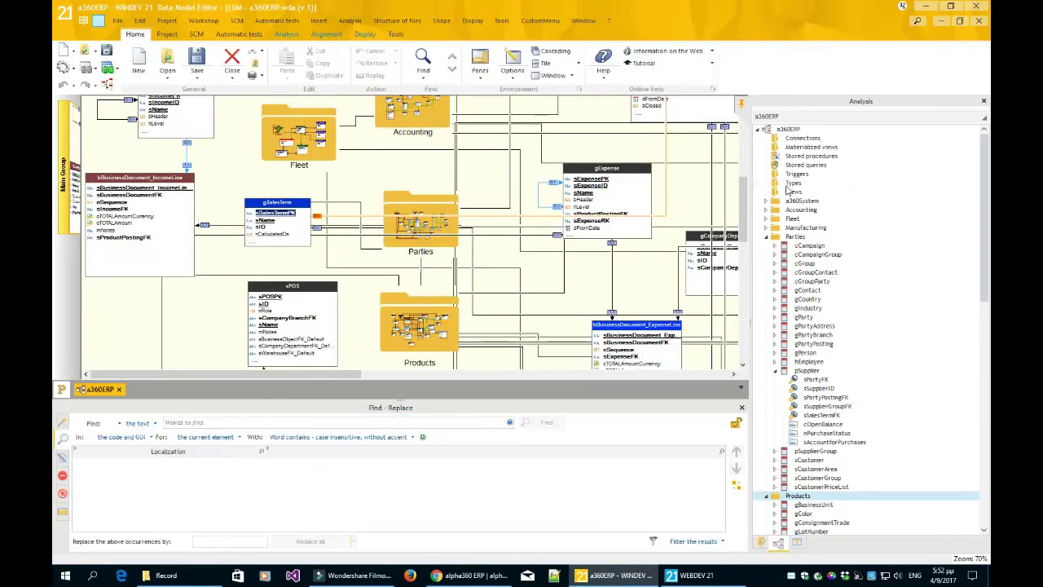
- Relaunch the project test and log in with English kept as the login language
left_click(107, 71)
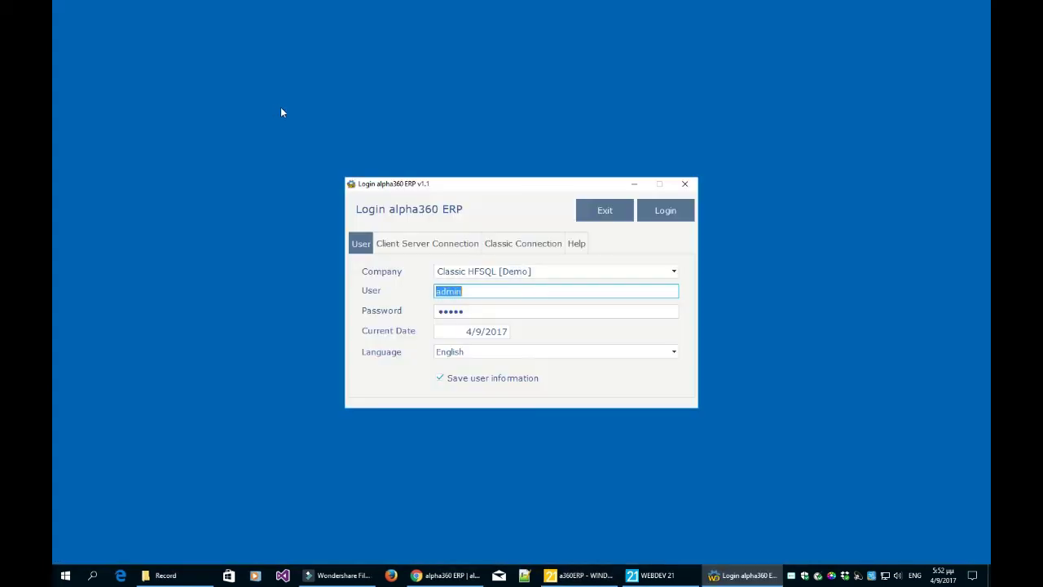
left_click(455, 358)
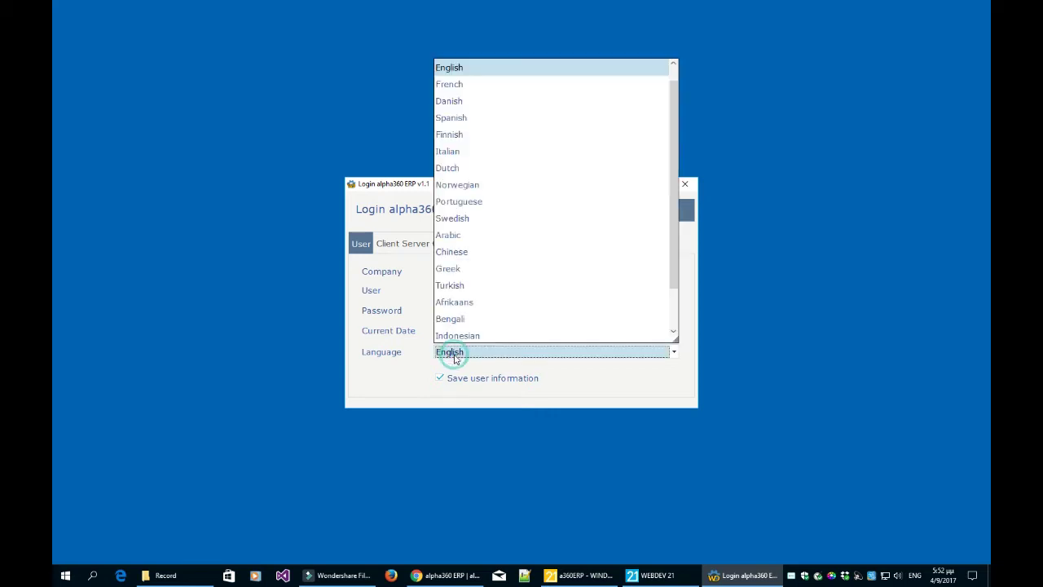
mouse_move(676, 256)
left_mouse_down()
mouse_move(675, 302)
mouse_move(680, 240)
left_mouse_up()
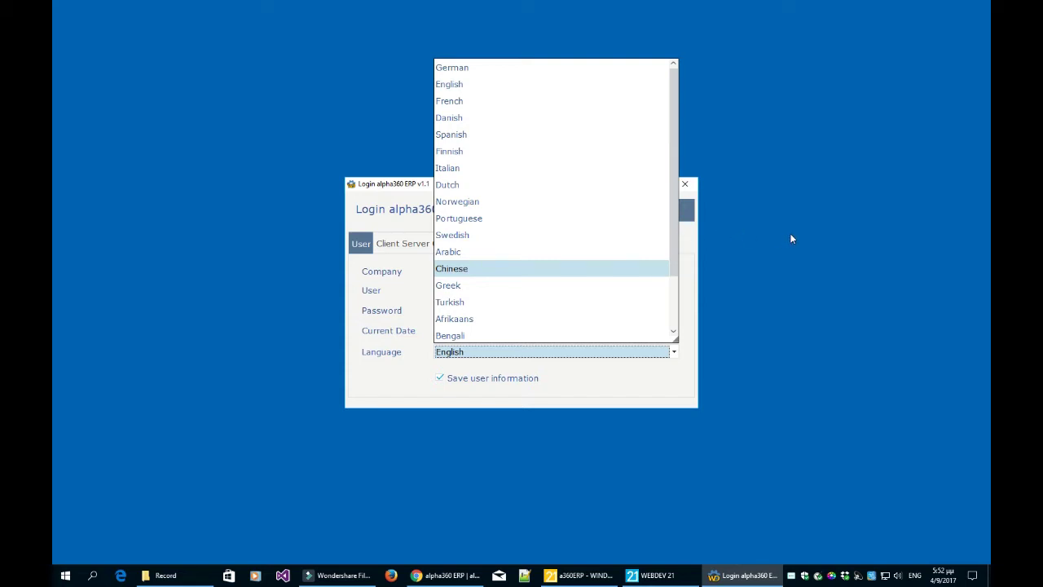
left_click(831, 258)
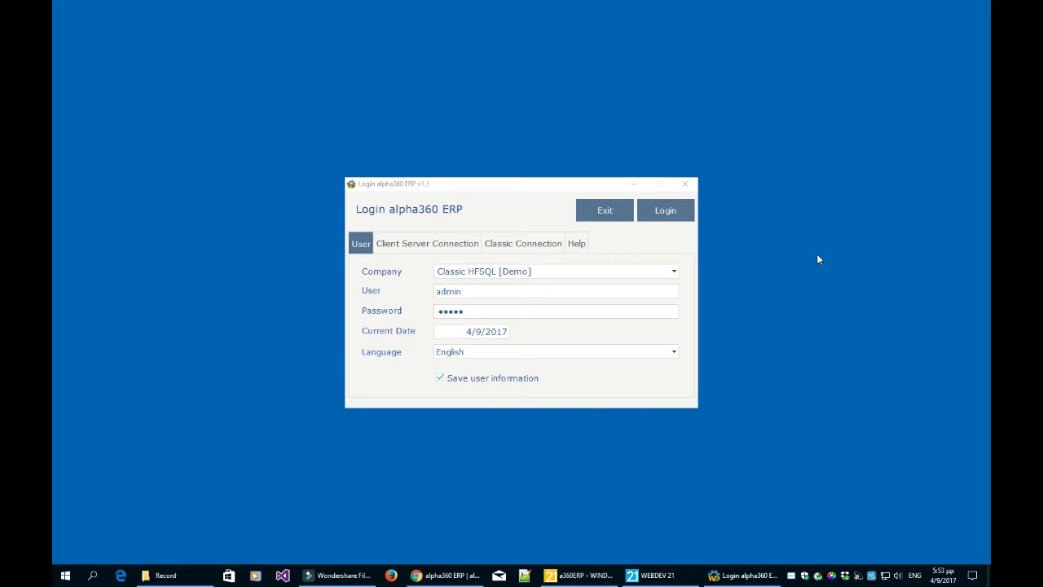
left_click(593, 353)
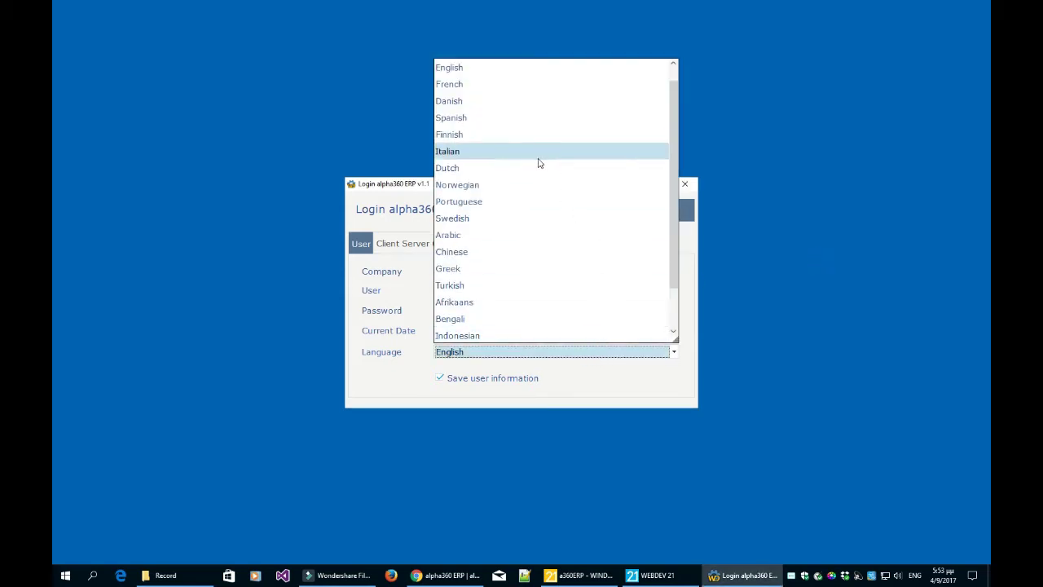
left_click(814, 291)
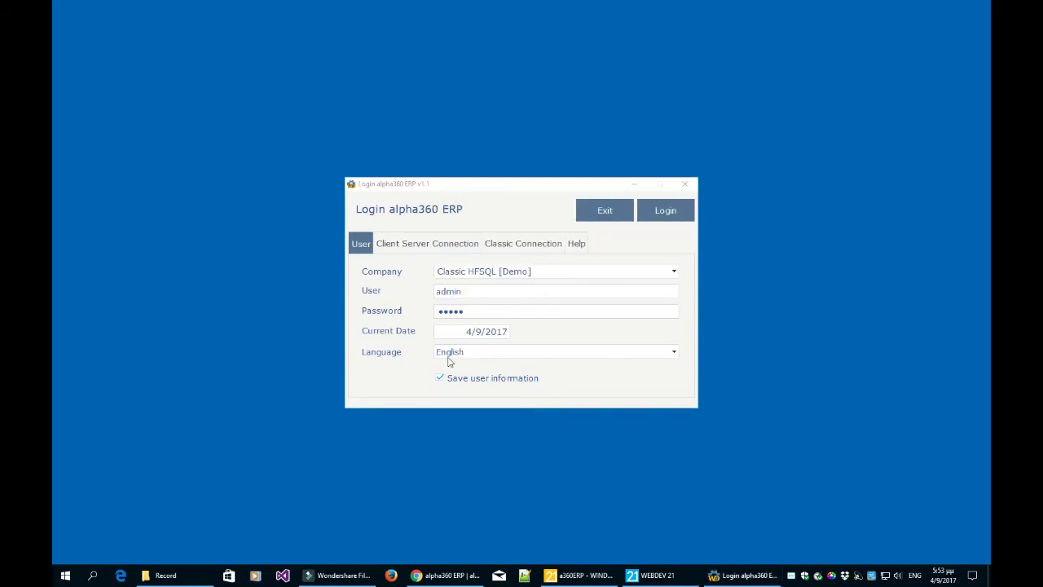
left_click(655, 217)
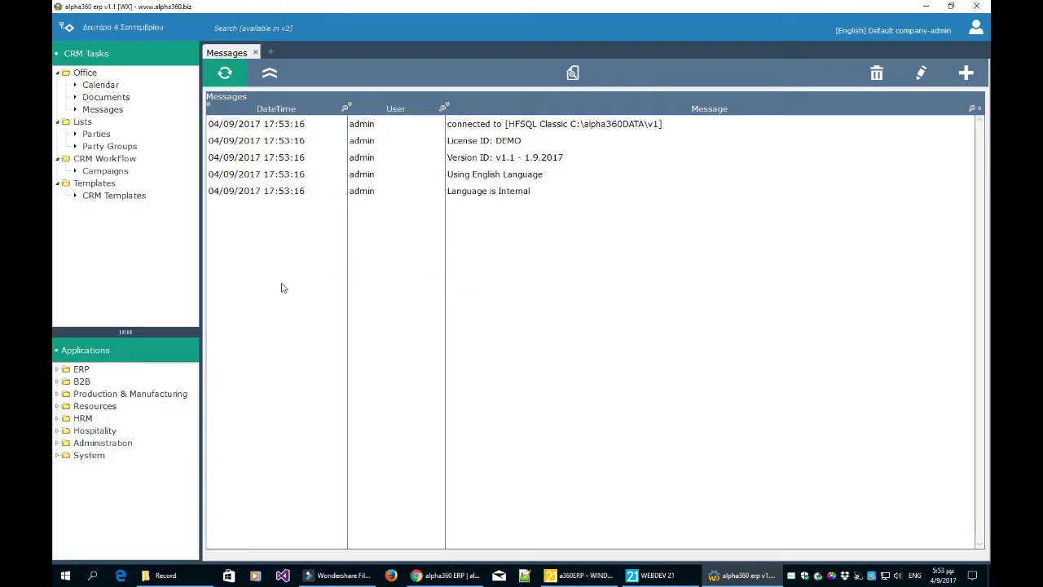
- Open the System Languages list and select the Danish and Swedish rows
left_click(56, 457)
left_click(107, 483)
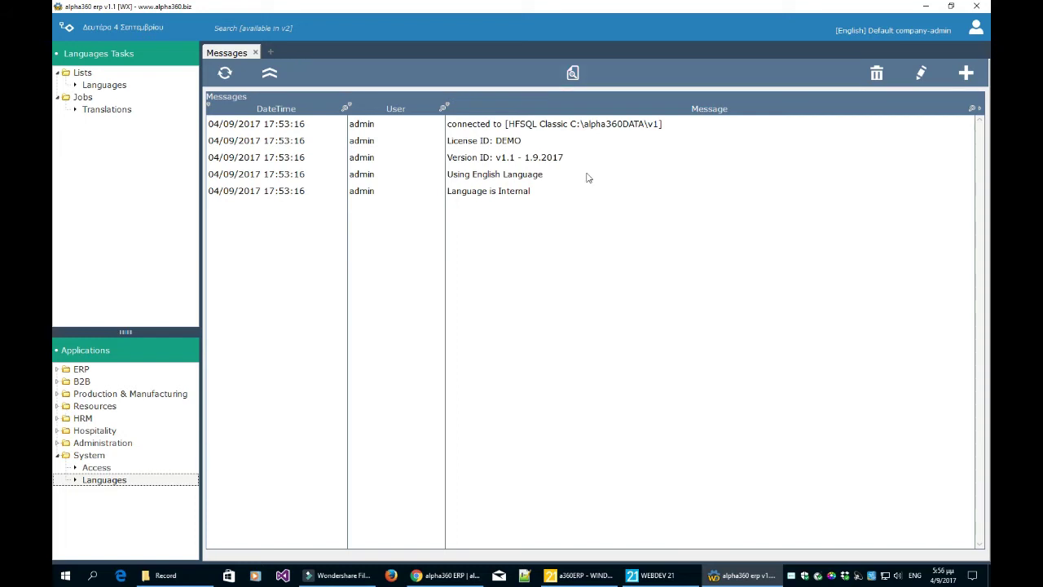
left_click(114, 86)
left_click(302, 173)
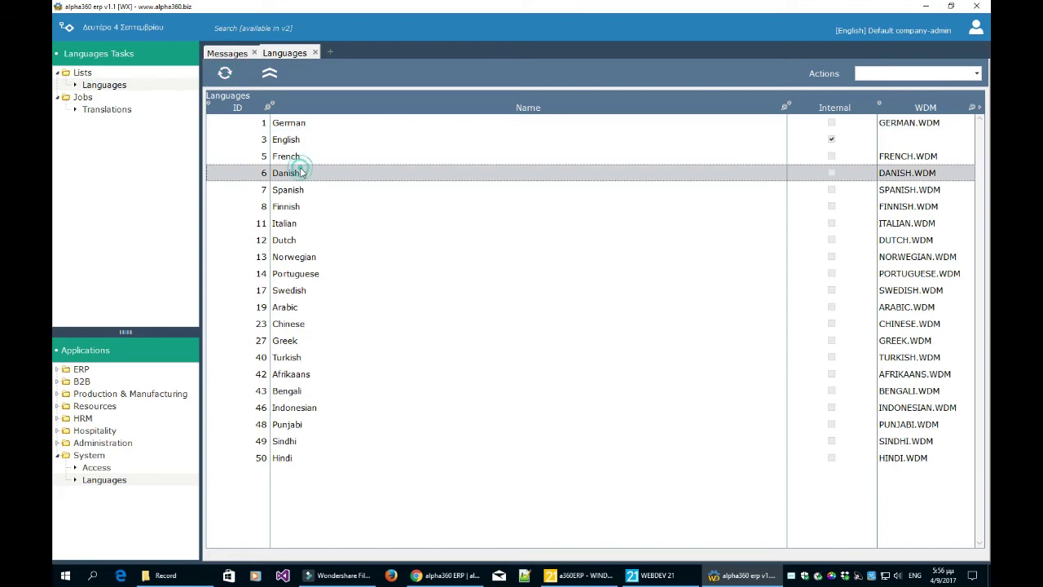
left_click(366, 290)
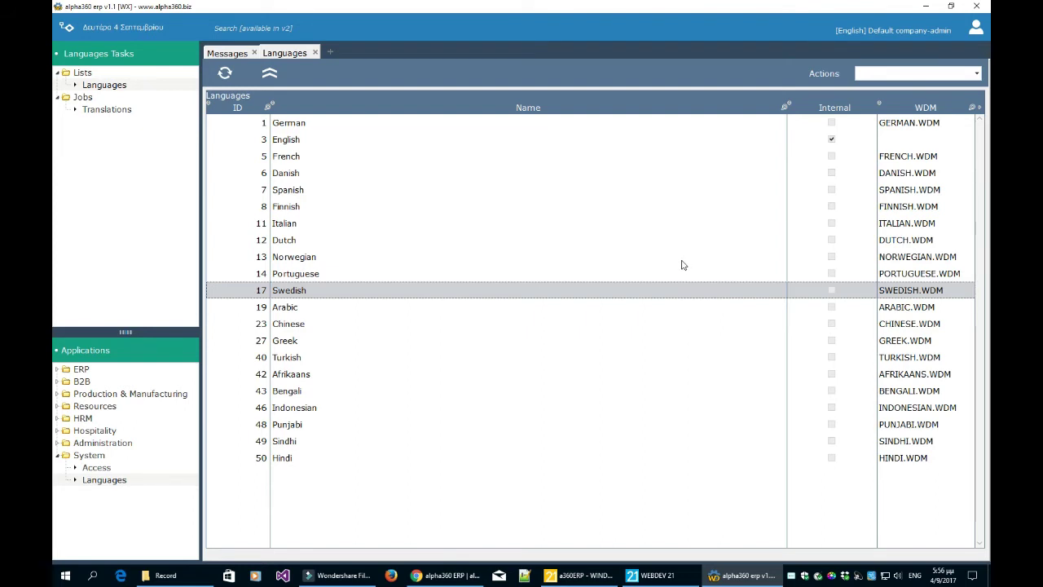
- Open and close the Actions dropdown, then browse the German through Chinese rows, ending on English
left_click(883, 77)
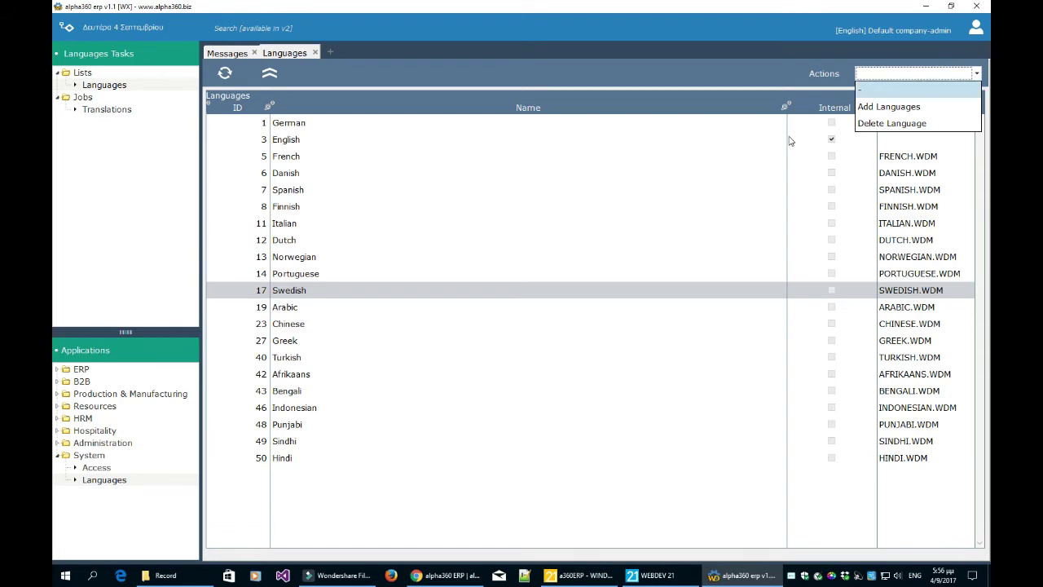
left_click(601, 241)
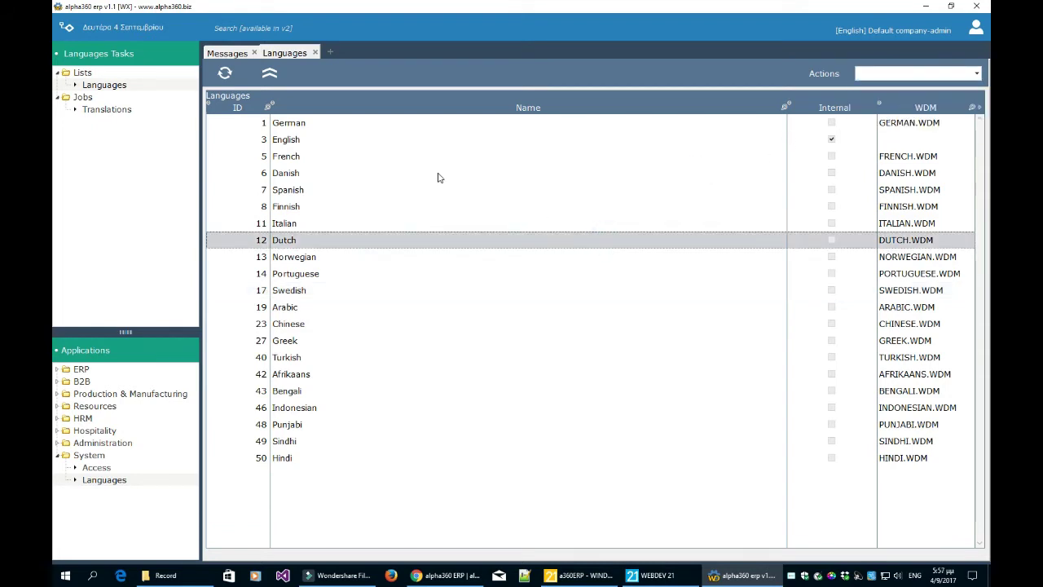
left_click(388, 123)
left_click(387, 141)
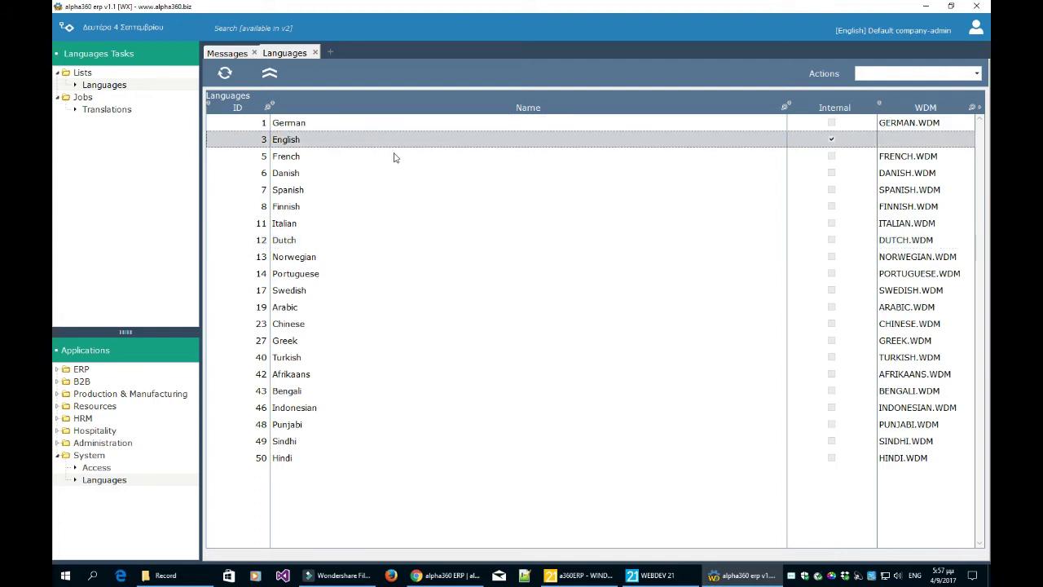
left_click(383, 277)
left_click(385, 326)
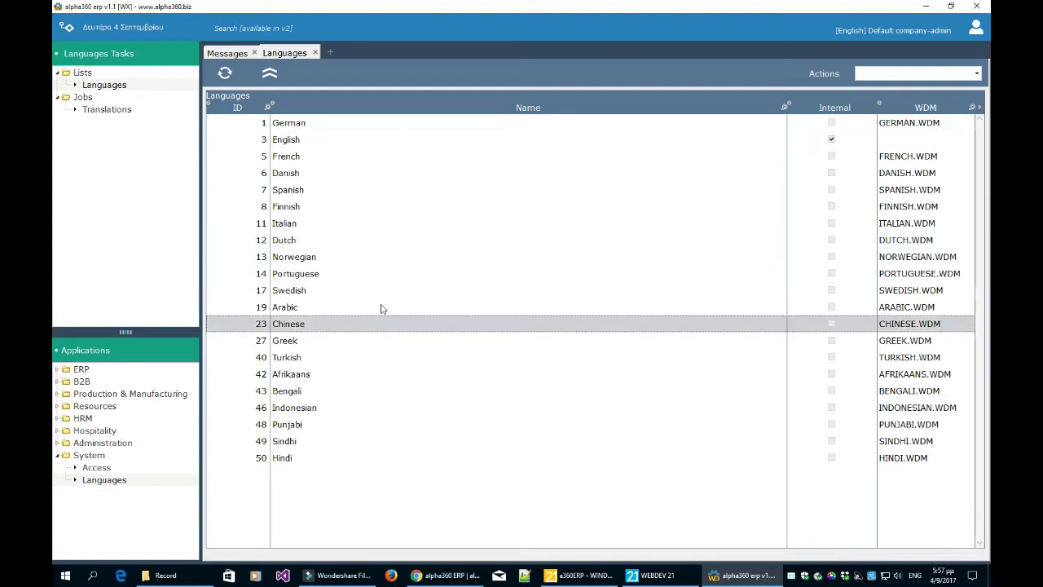
left_click(379, 292)
left_click(377, 274)
left_click(374, 241)
left_click(366, 256)
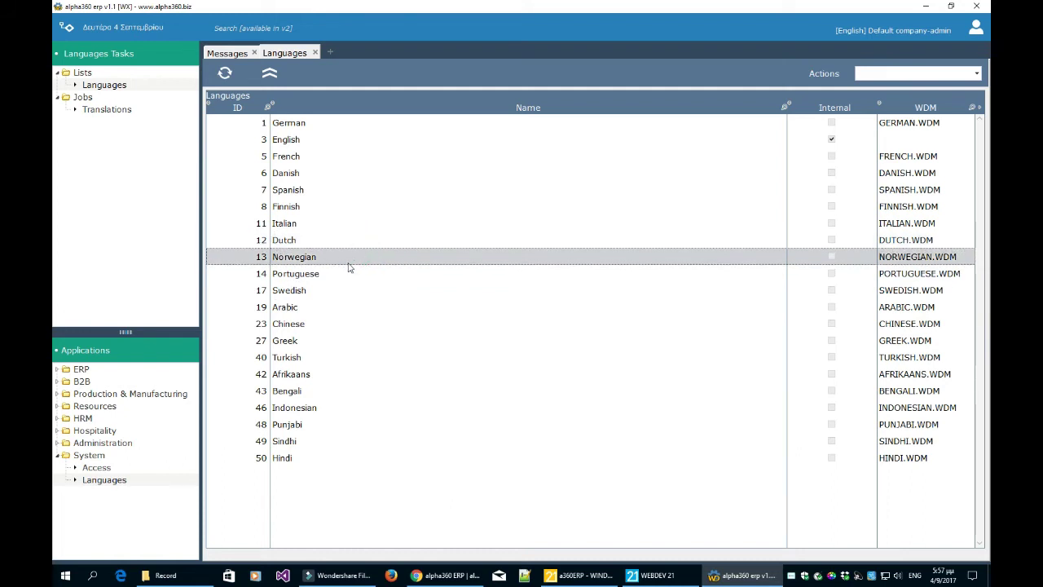
left_click(305, 142)
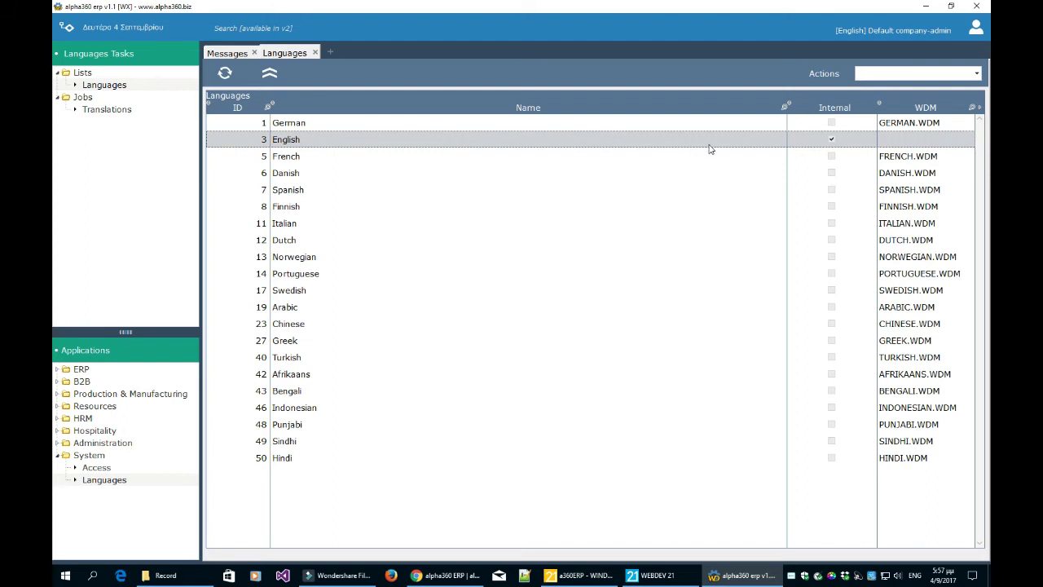
left_click(586, 577)
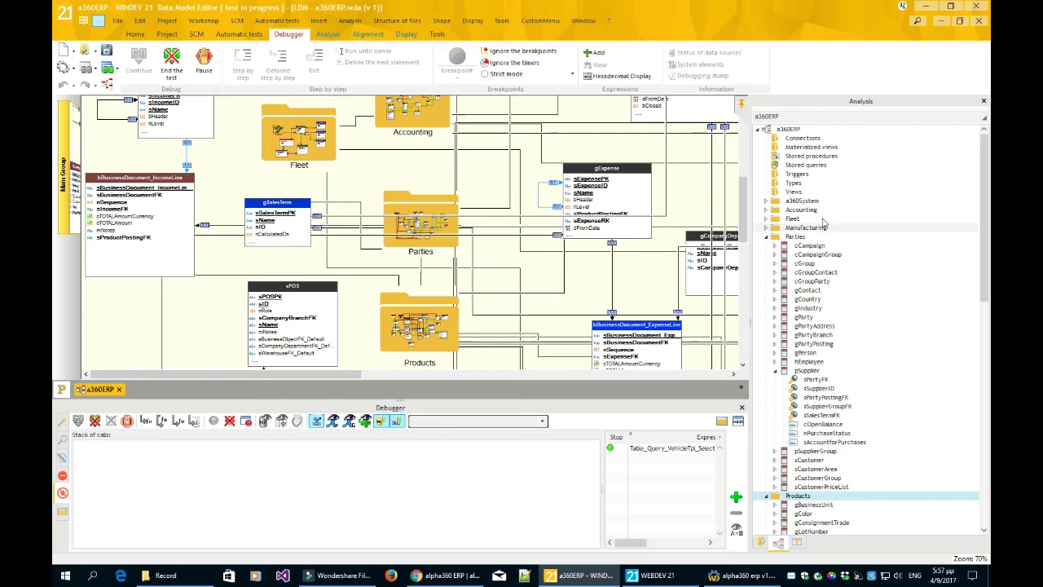
left_click(762, 542)
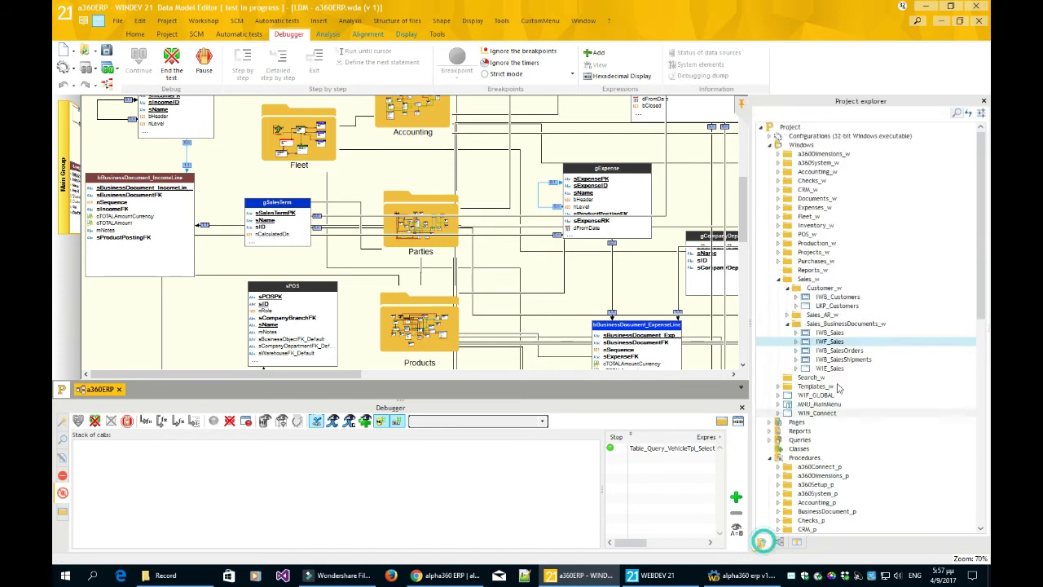
left_click(822, 297)
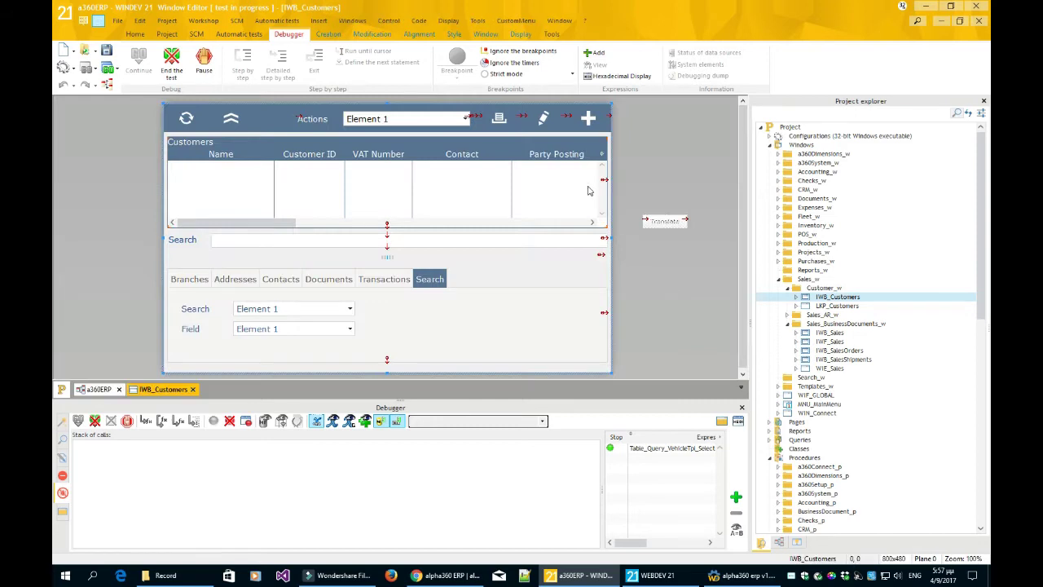
left_click(268, 240)
right_click(221, 238)
left_click(245, 244)
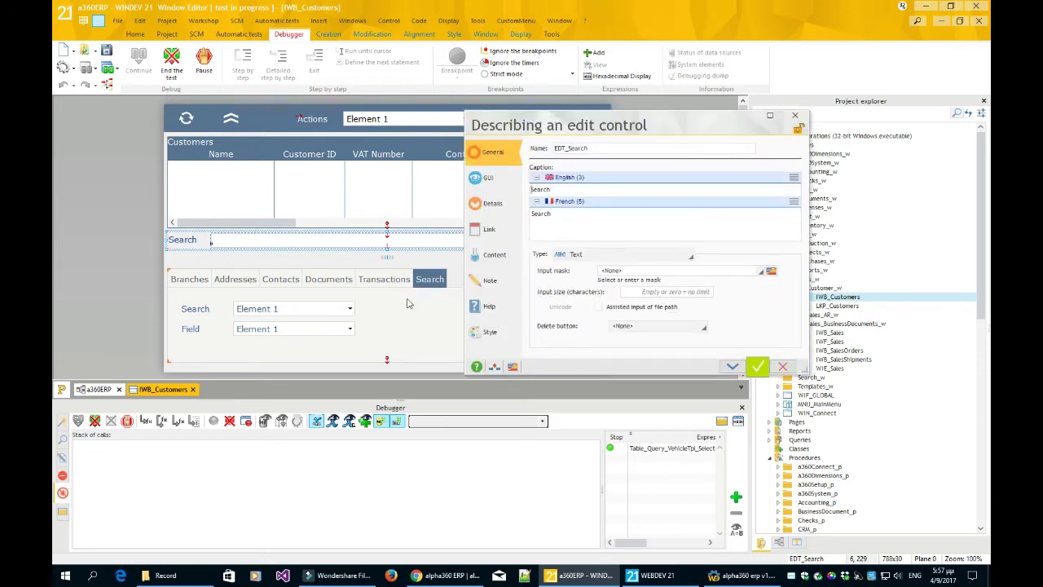
left_click(584, 148)
left_click(566, 188)
left_click_drag(567, 188, 530, 189)
left_click(573, 190)
left_click(568, 216)
left_click(736, 575)
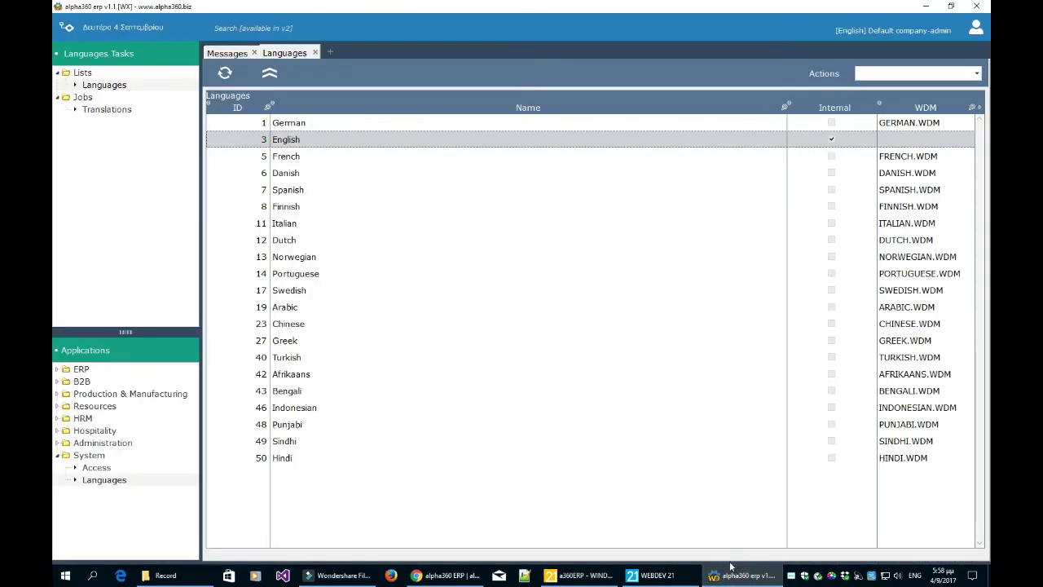
- Select the French language row and open the Translations job's empty Dictionary
left_click(841, 157)
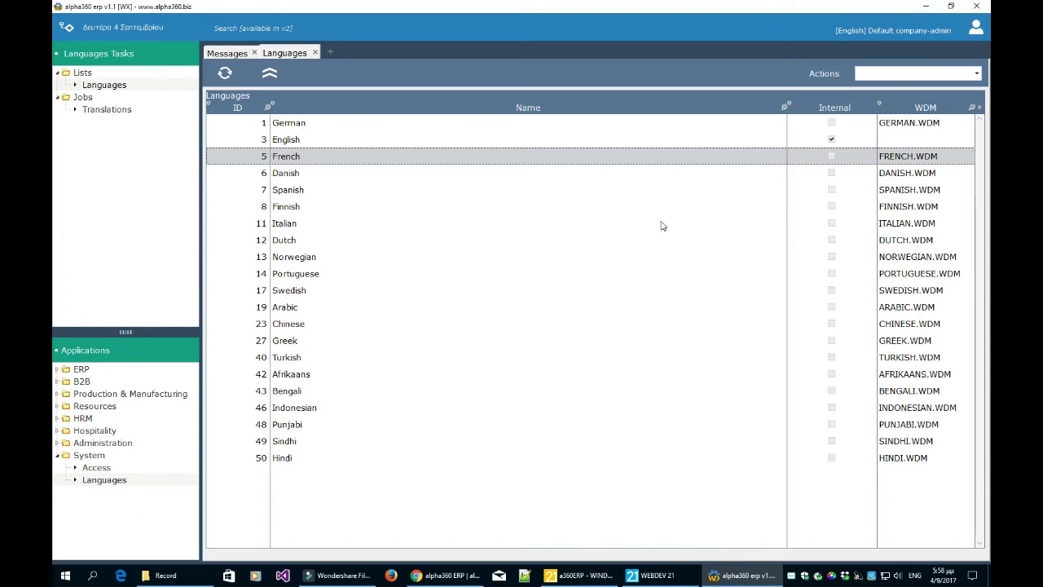
left_click(114, 114)
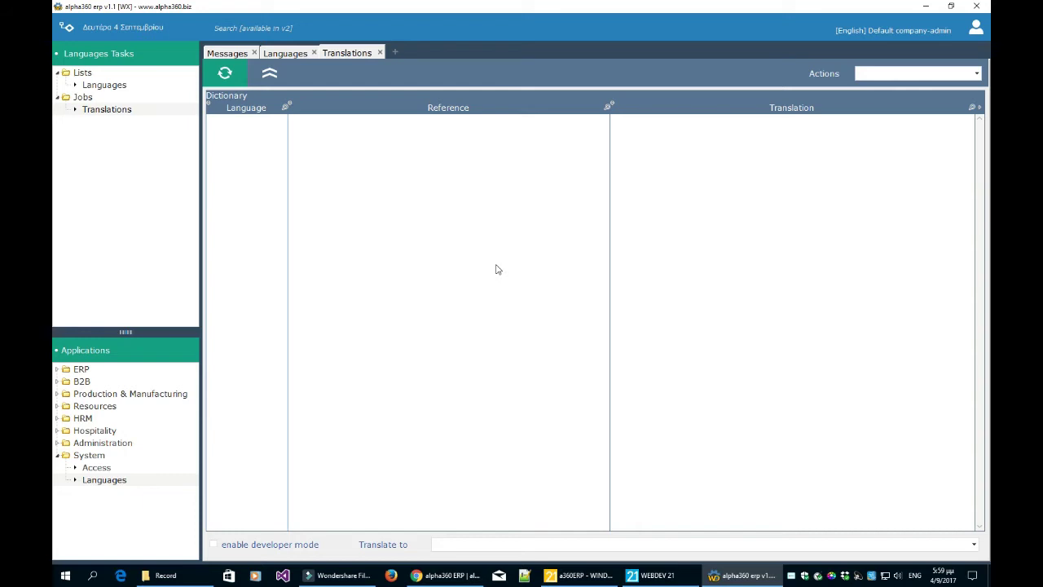
- Set the translation target to Greek and import Dictionary_v1_1.xls into the Dictionary
left_click(453, 543)
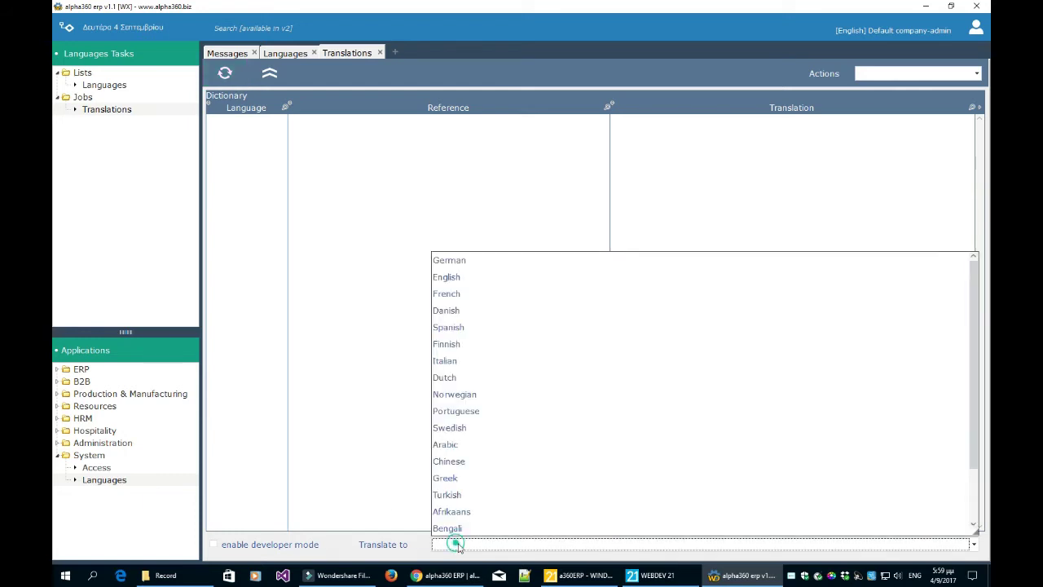
left_click(478, 478)
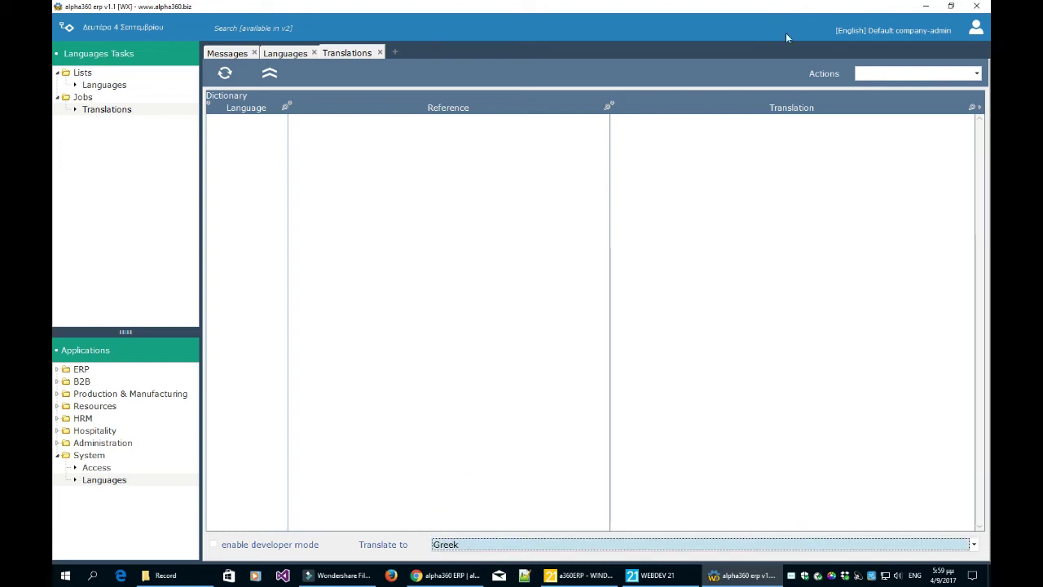
left_click(868, 75)
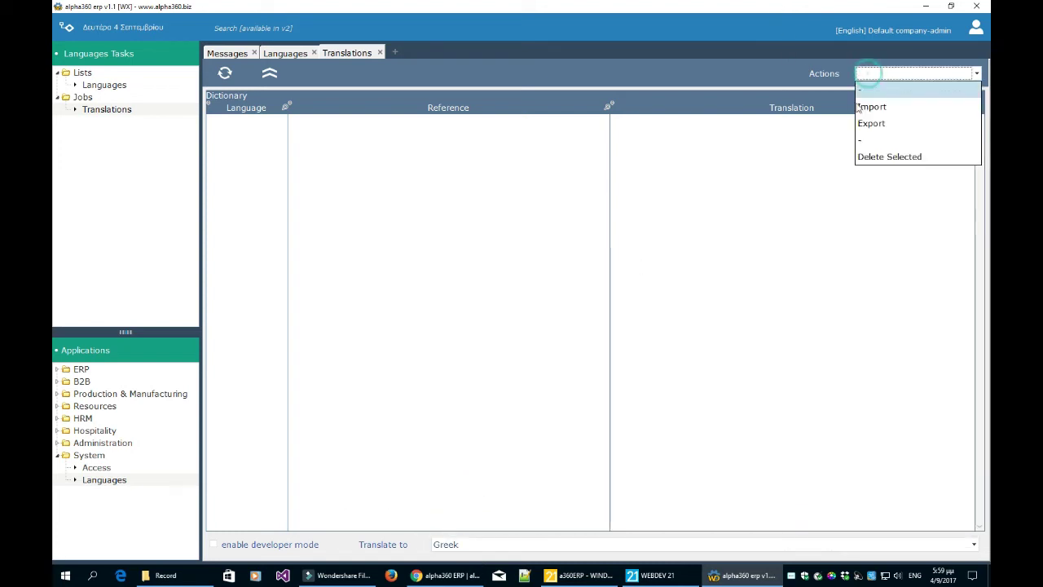
left_click(871, 107)
left_click(652, 258)
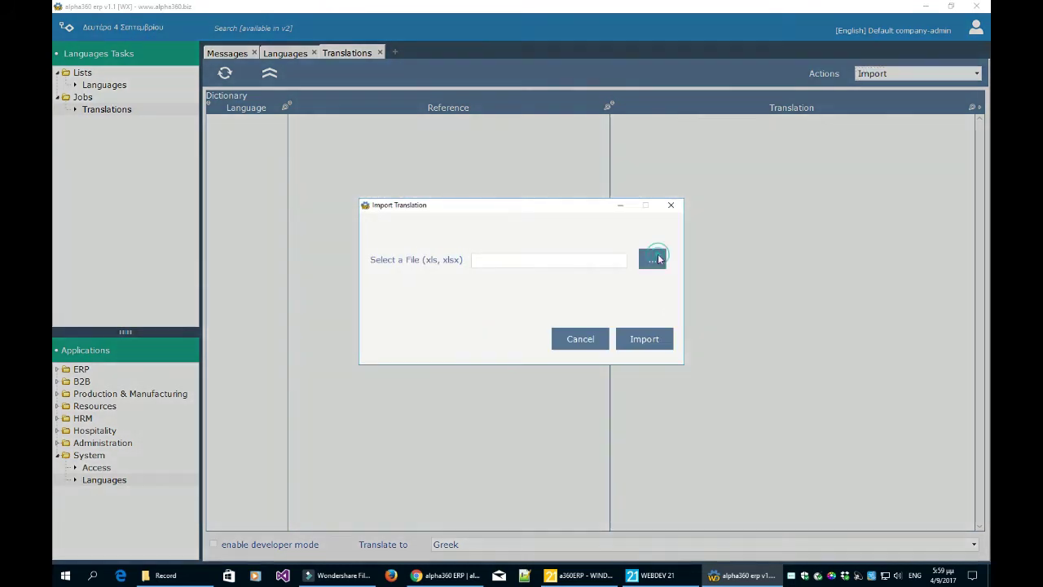
left_click_drag(822, 297, 823, 427)
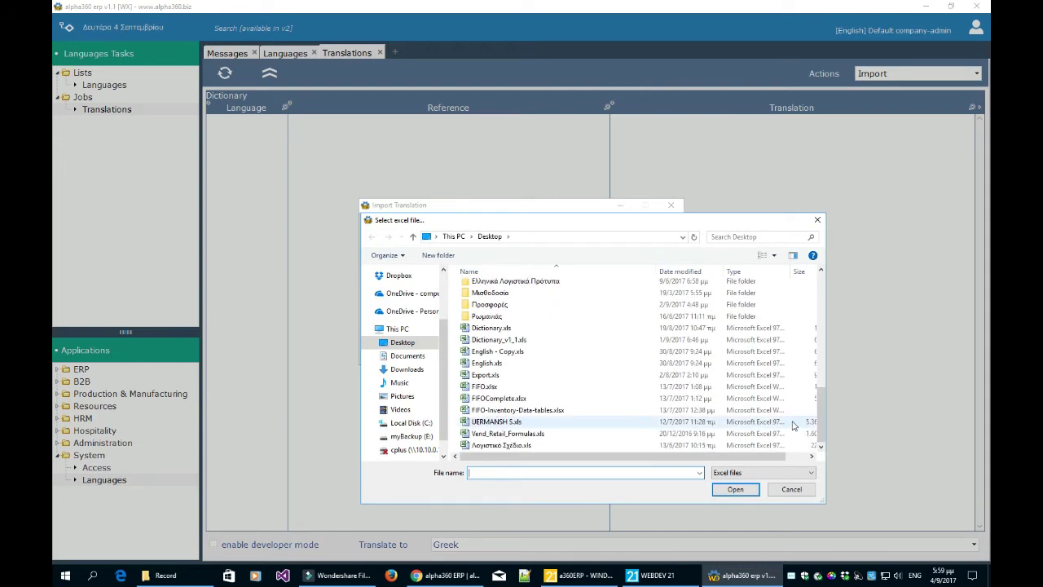
left_click(615, 344)
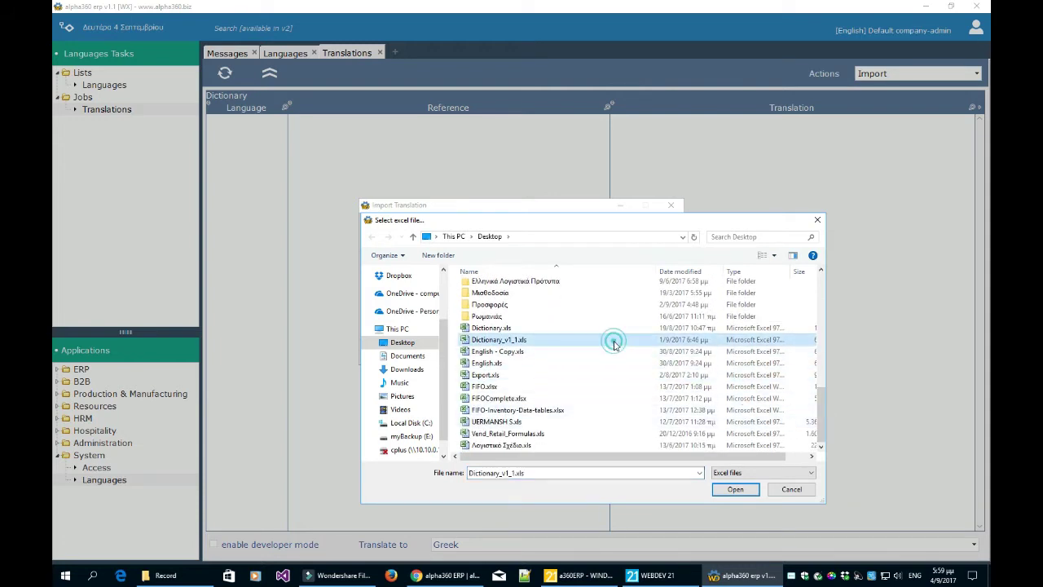
left_click(734, 489)
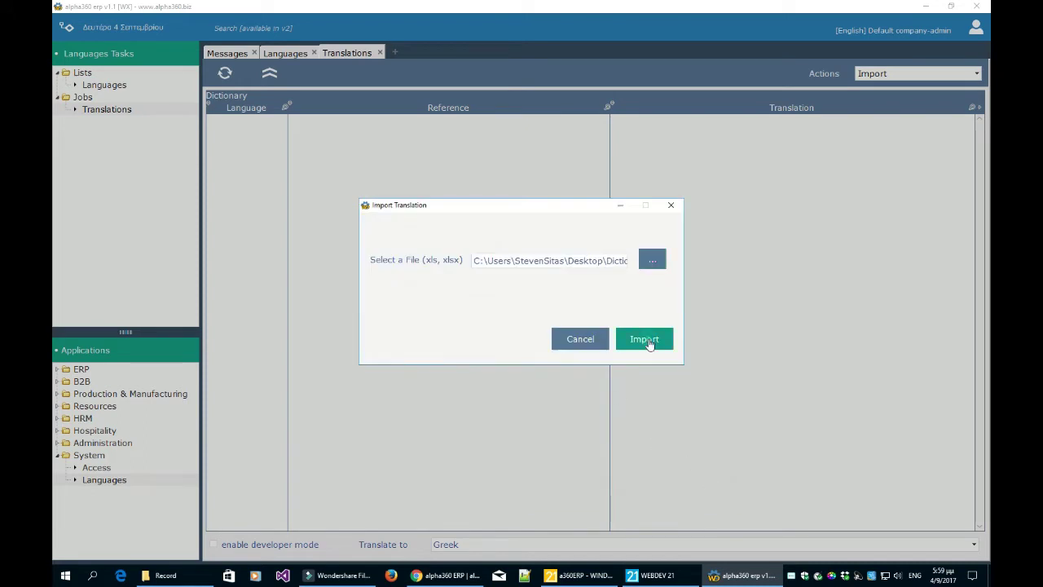
left_click(648, 341)
left_click(501, 328)
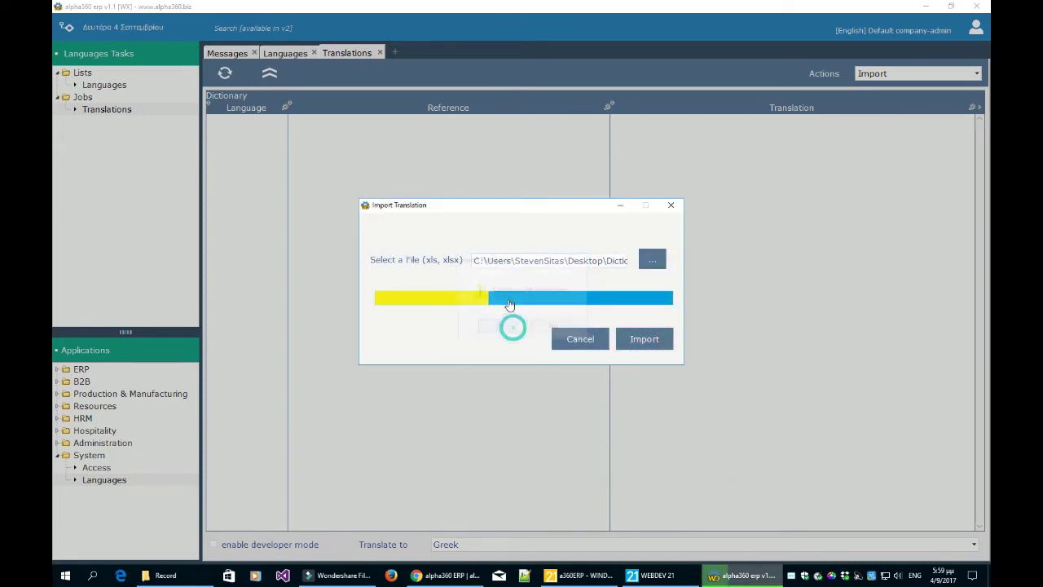
left_click(517, 293)
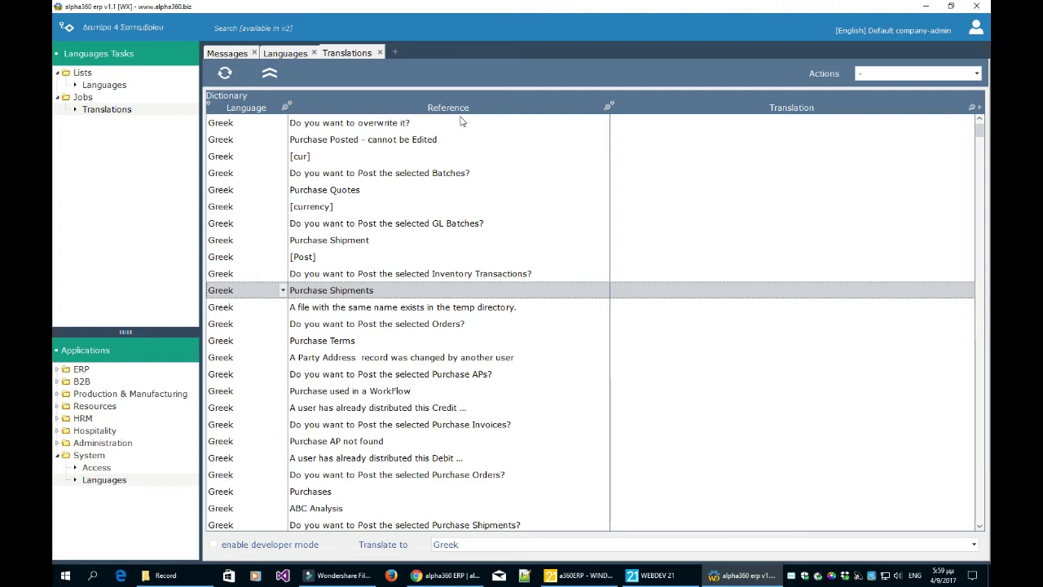
- Scroll to the Add Product entry and enter its Greek translation Προσθήκη Είδους
scroll(838, 189, "down", 1)
scroll(837, 192, "up", 1)
left_click(758, 136)
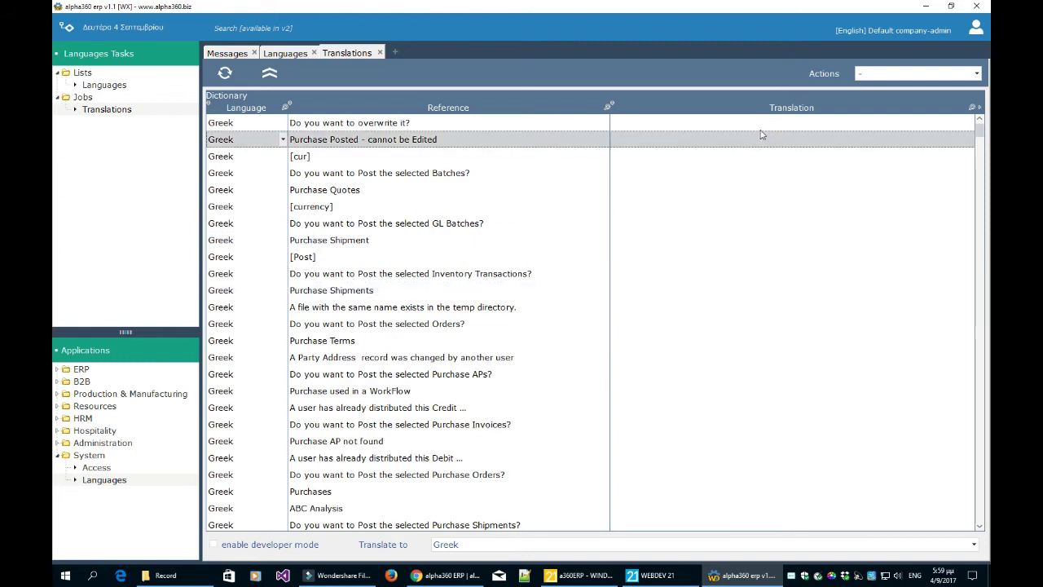
scroll(762, 139, "down", 15)
scroll(765, 156, "down", 10)
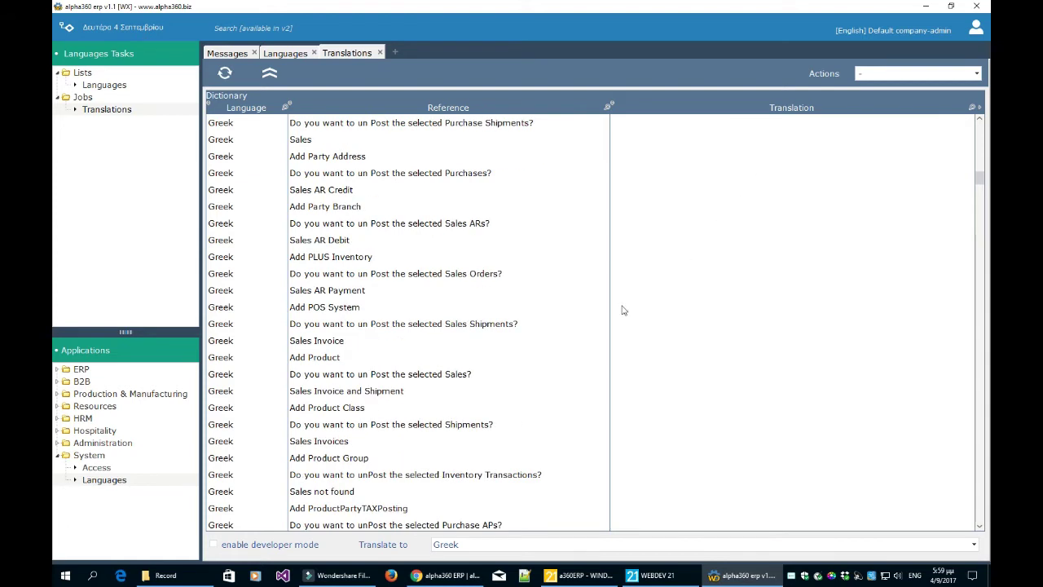
left_click(320, 359)
left_click(689, 356)
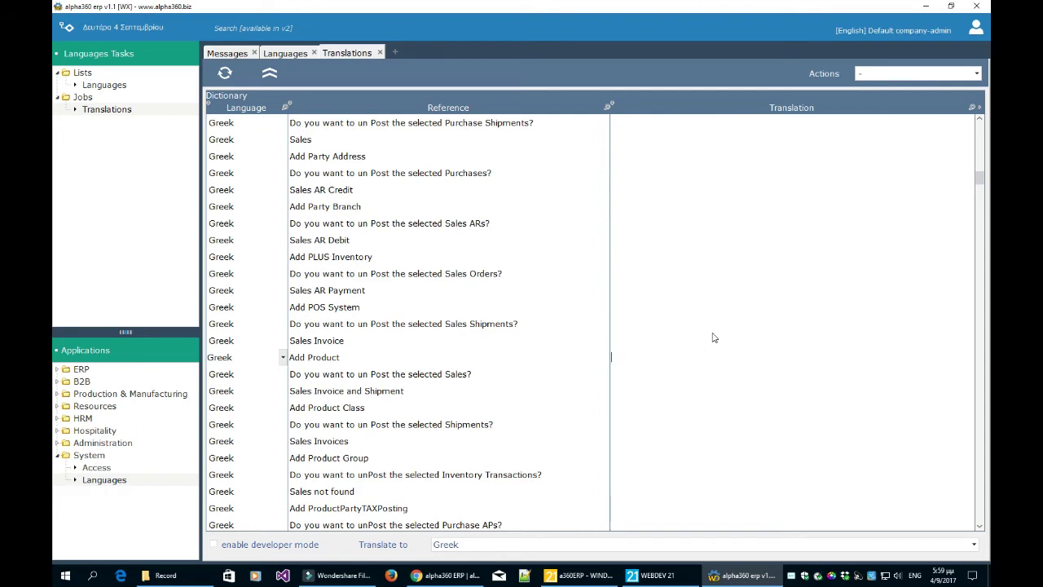
type("Προσθήκη Είδους")
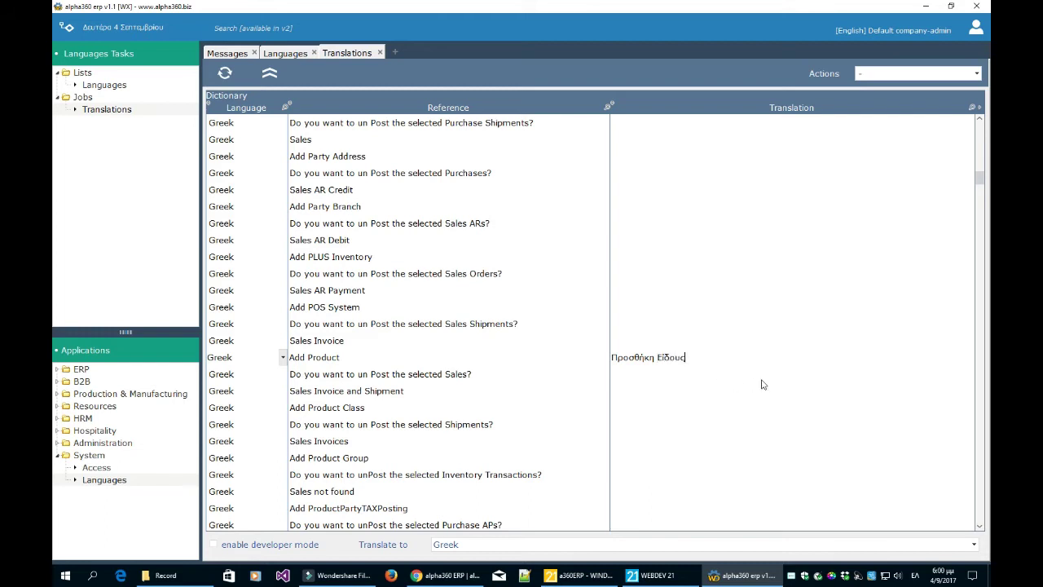
left_click(761, 376)
left_click(743, 362)
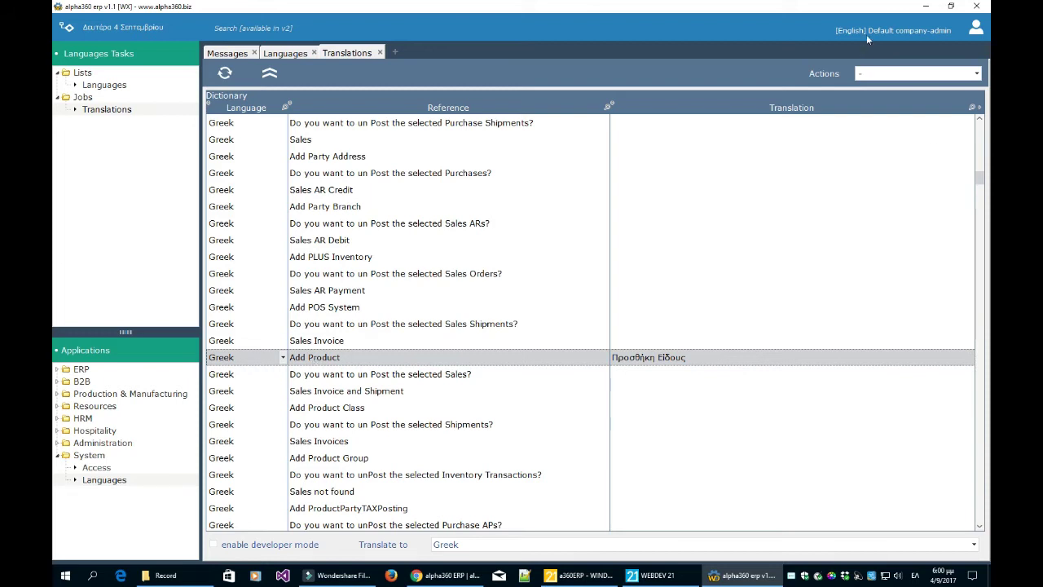
- Switch between the Add Product and un-Posting Sales rows to commit the translation
left_click(634, 373)
left_click(631, 360)
left_click(592, 372)
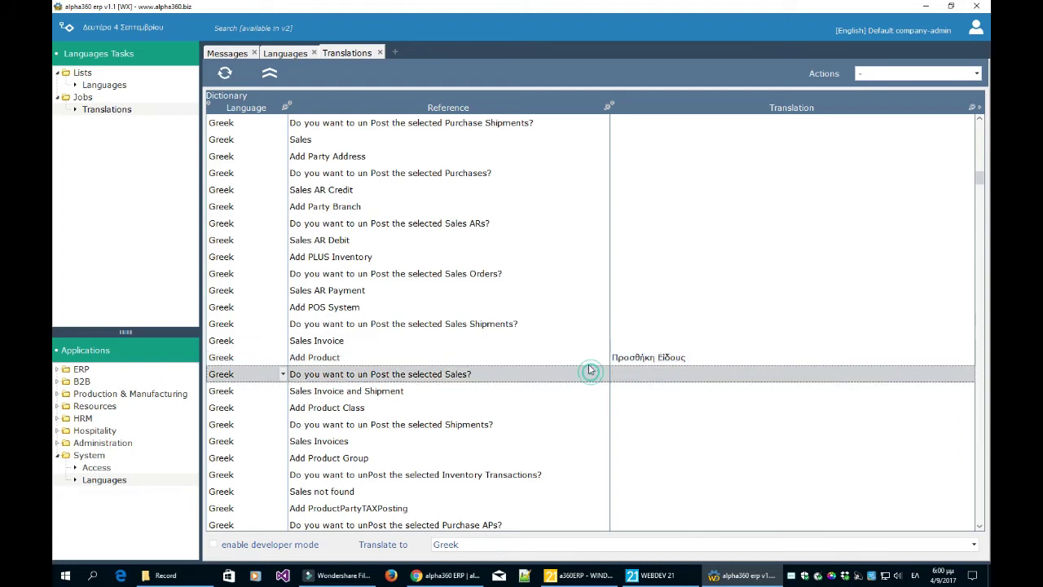
left_click(582, 373)
left_click(581, 372)
left_click(582, 357)
left_click(636, 372)
left_click(642, 363)
left_click(648, 358)
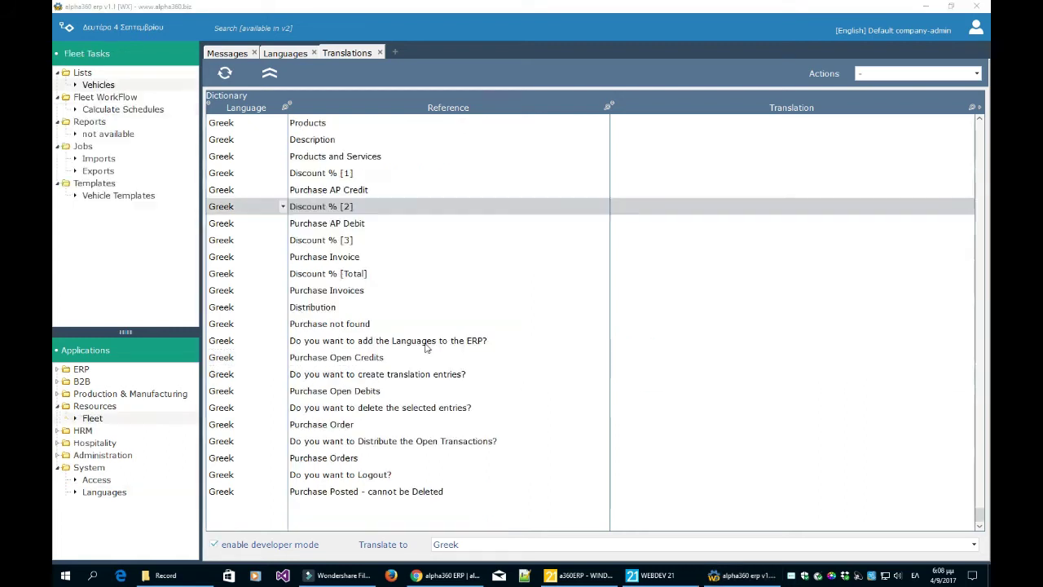
- Reopen the Translations dictionary from System > Languages and start a blank new row
left_click(424, 343)
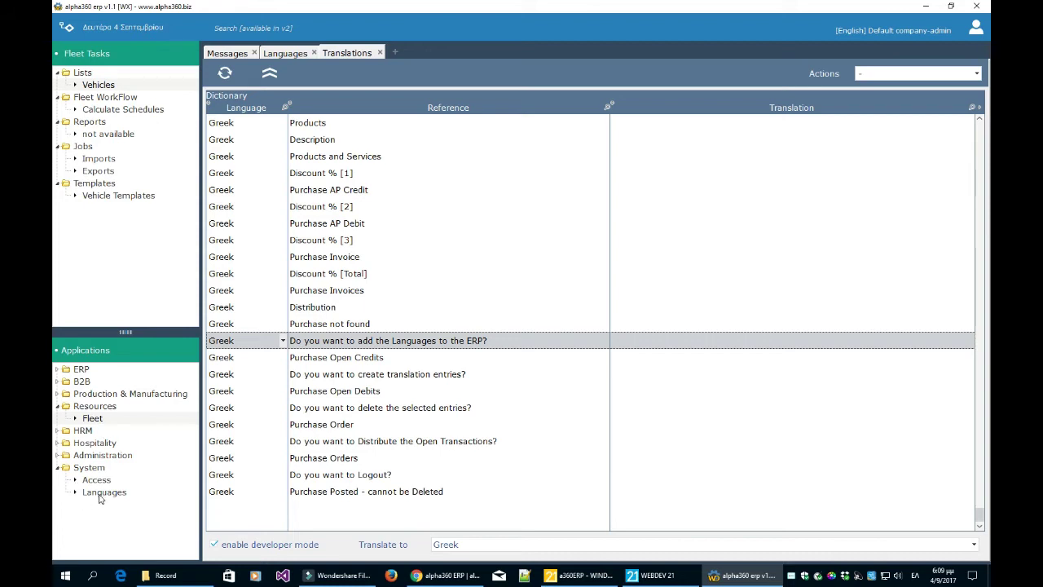
left_click(100, 494)
left_click(106, 109)
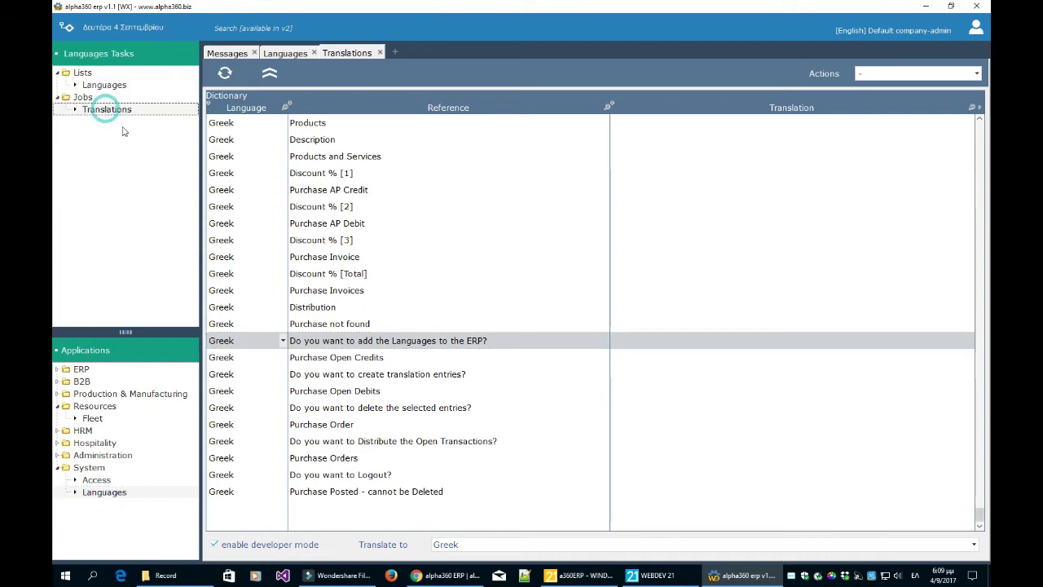
left_click(239, 508)
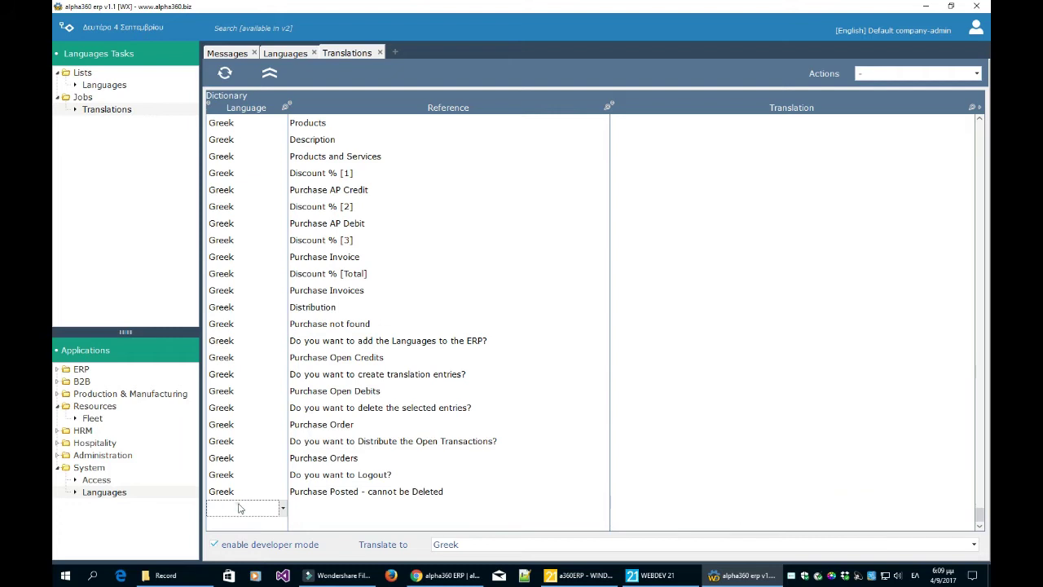
left_click(282, 508)
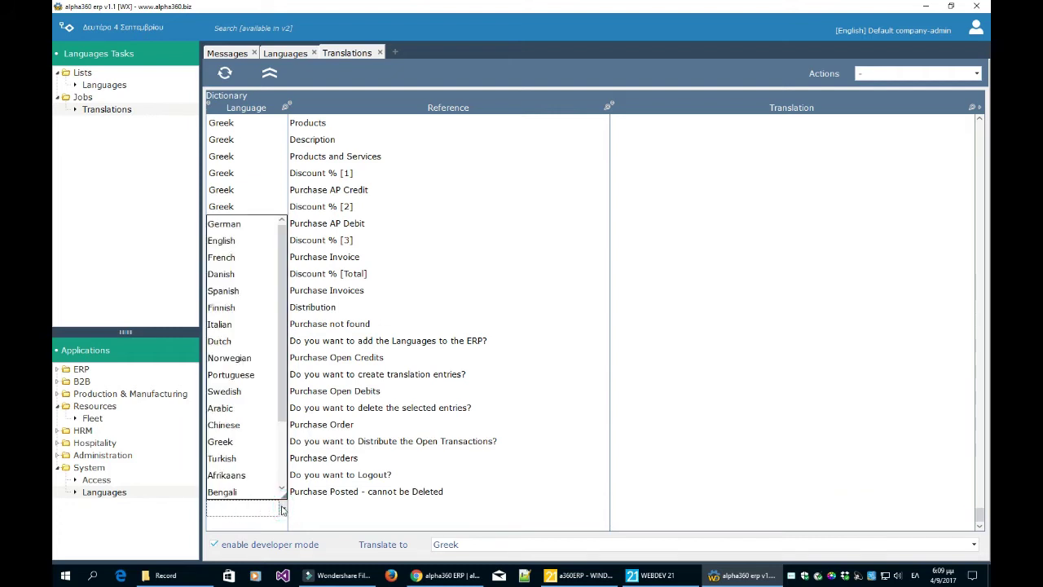
left_click(353, 516)
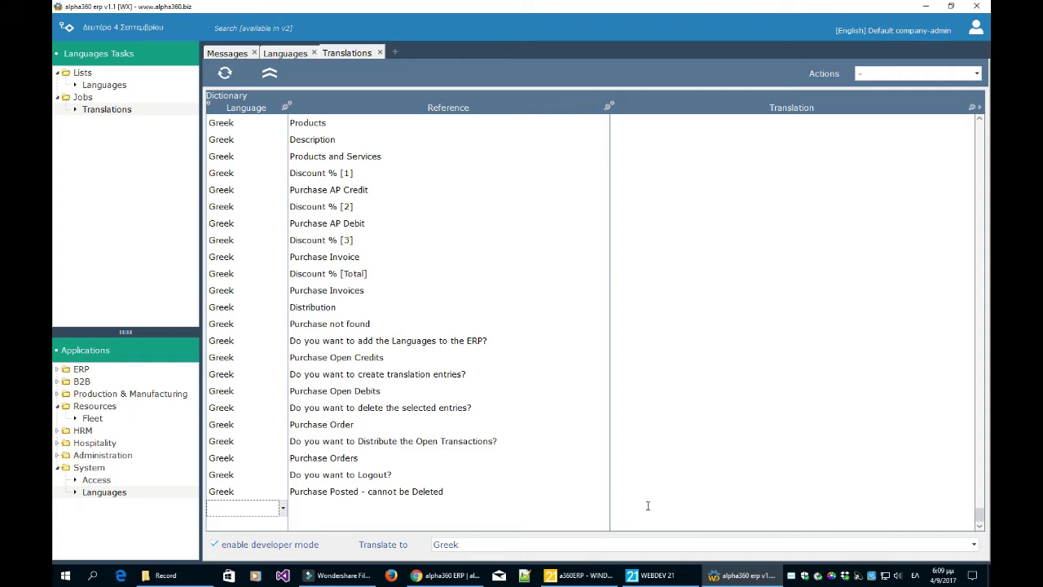
- Discard the blank row and open the Fleet Vehicles list
left_click(515, 475)
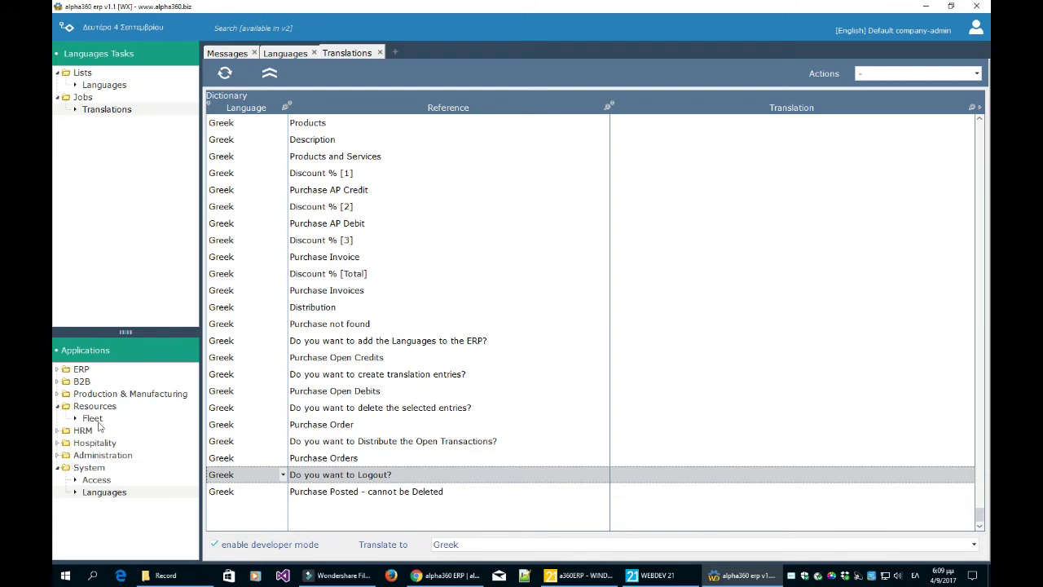
left_click(92, 418)
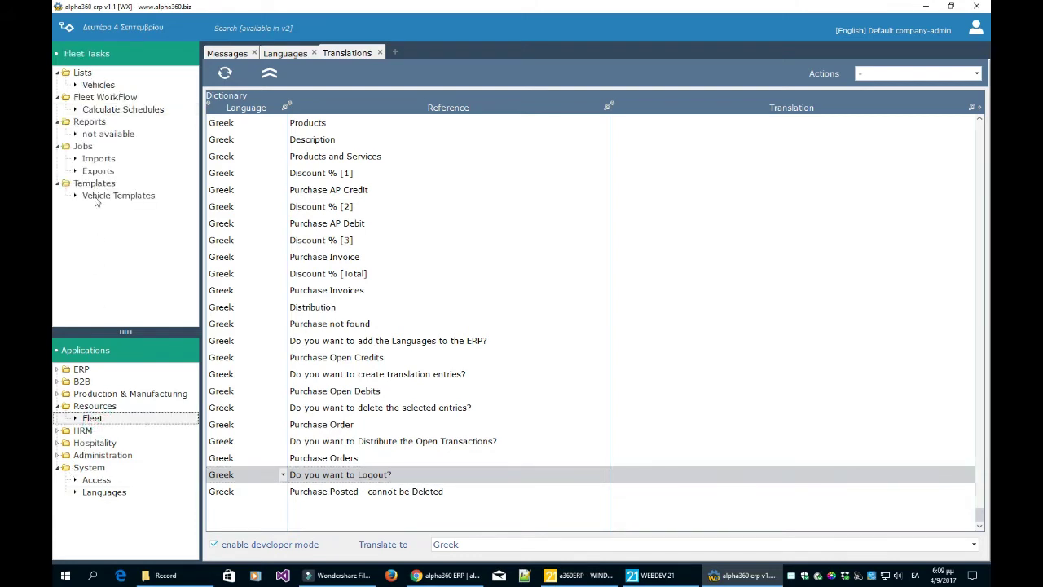
left_click(98, 85)
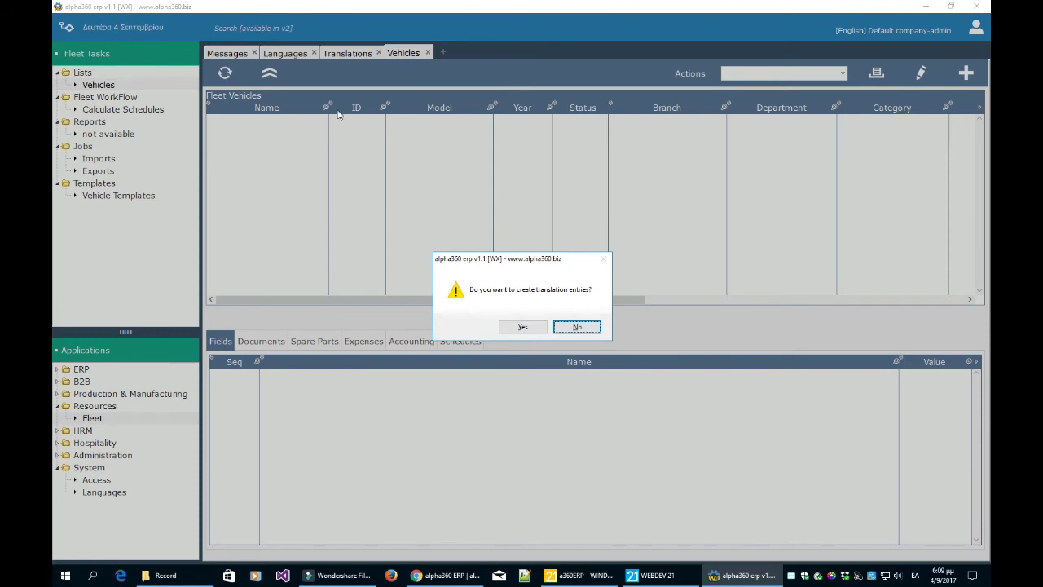
- Agree to create the translation entries, acknowledge the confirmation, and go back to the Translations dictionary
left_click(520, 327)
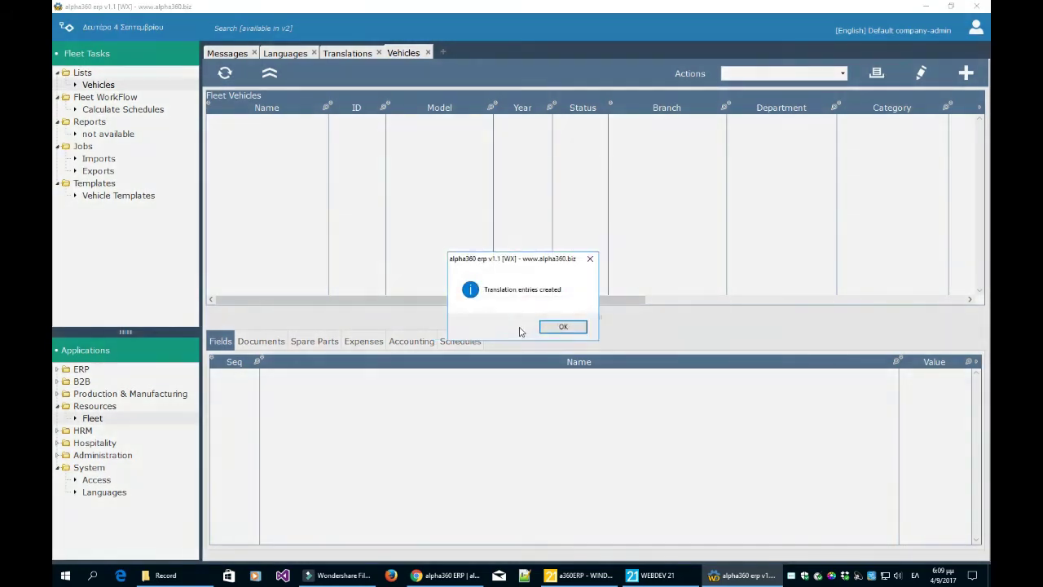
left_click(558, 325)
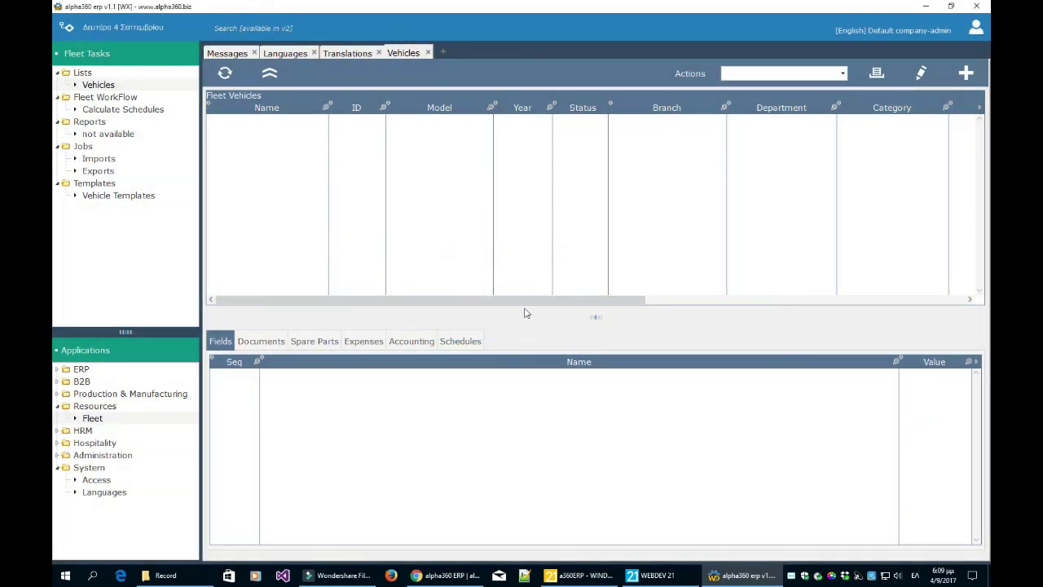
left_click(351, 52)
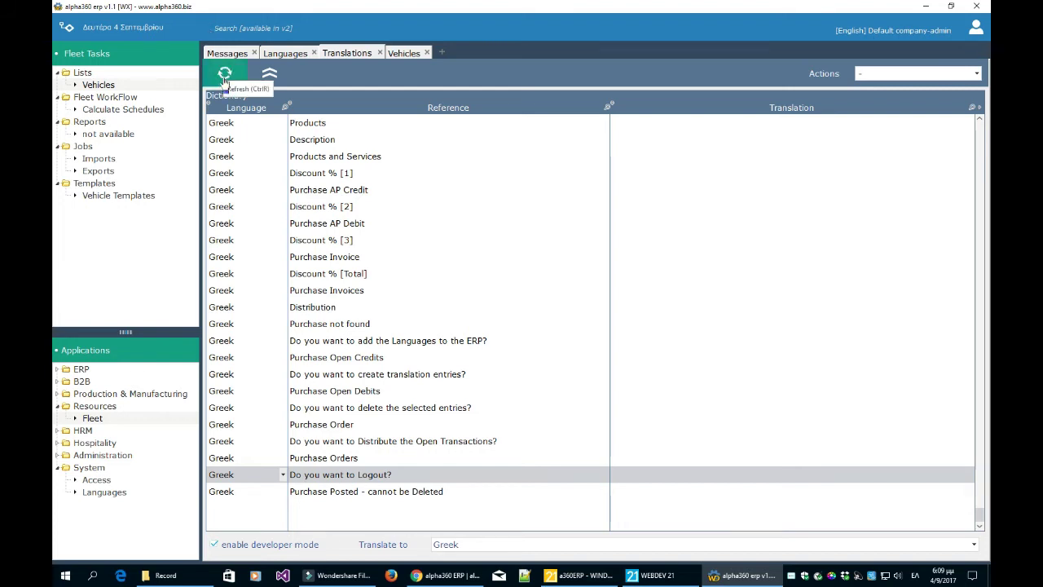
- Compare the Fleet Vehicles list against the Translations dictionary, ending on Translations
left_click(402, 54)
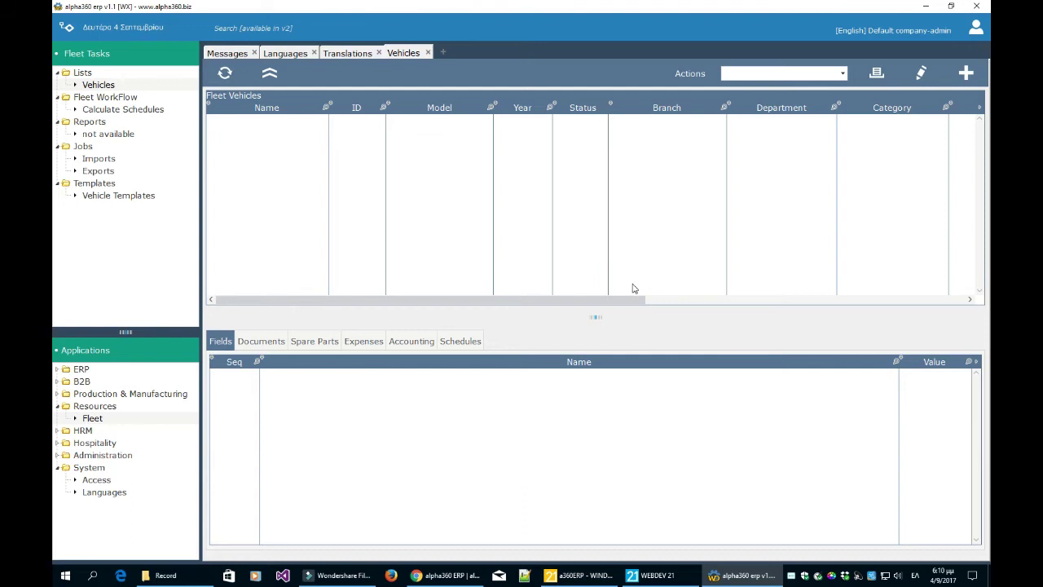
left_click(358, 53)
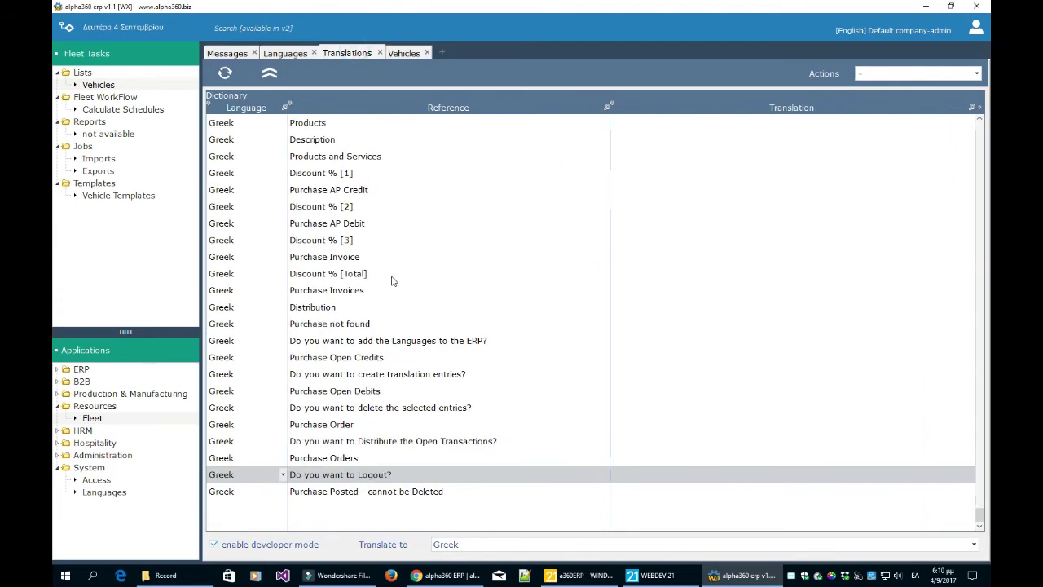
left_click(411, 54)
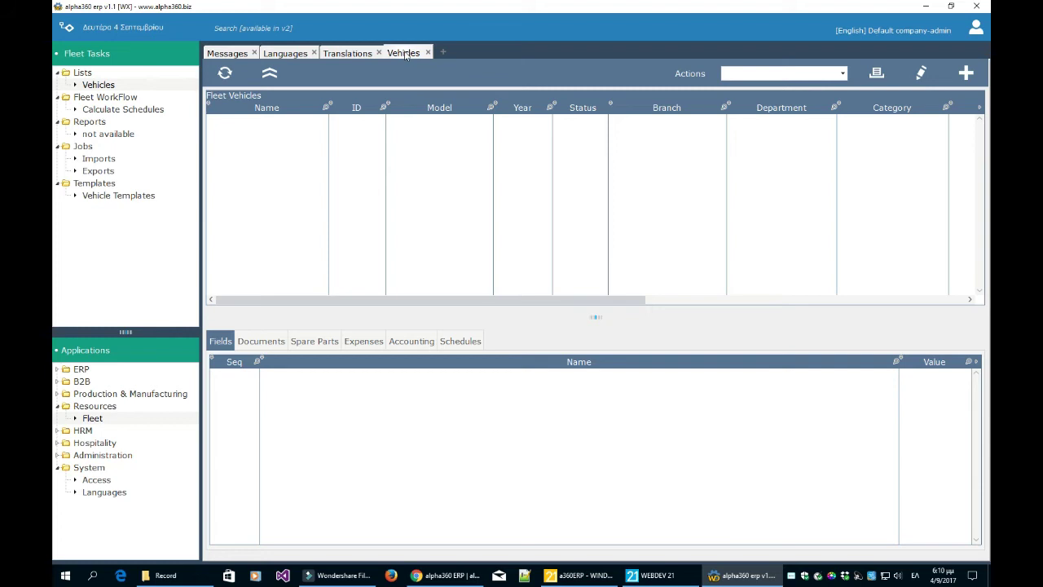
left_click(340, 55)
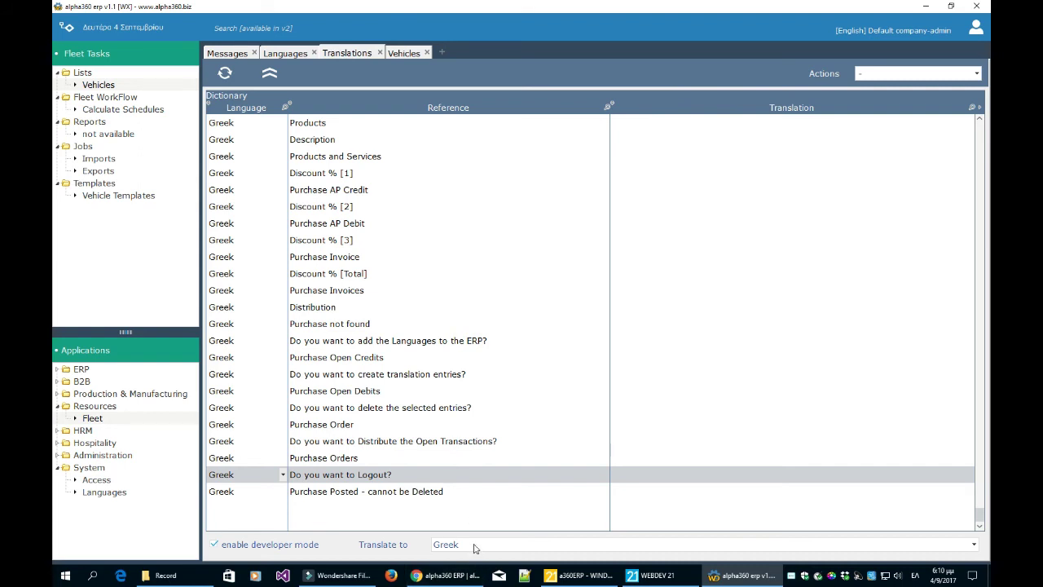
- Scroll the dictionary and inspect the row options for the new Delete Vehicle entry without choosing any
left_click(453, 414)
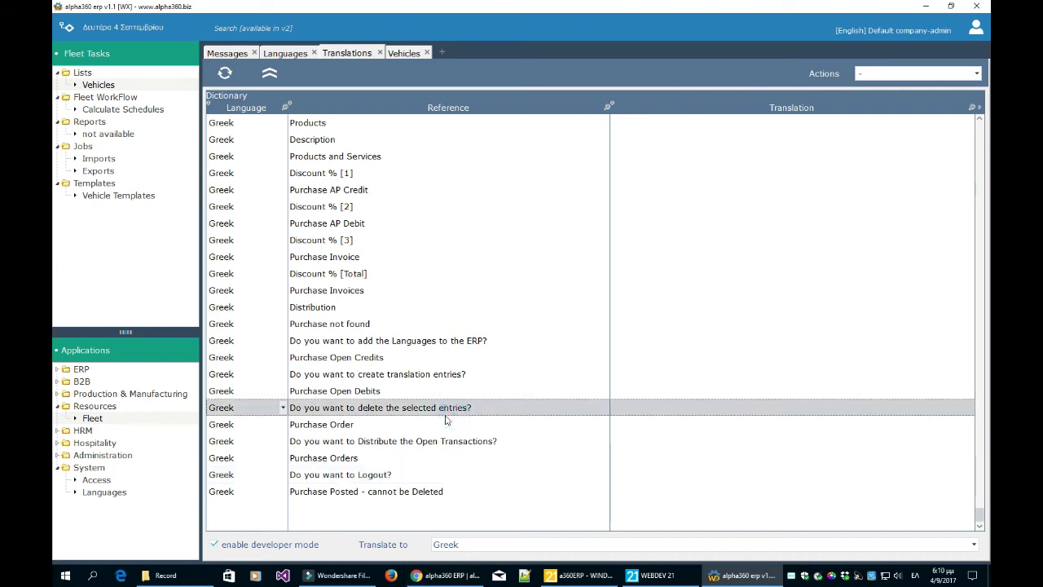
scroll(438, 424, "up", 6)
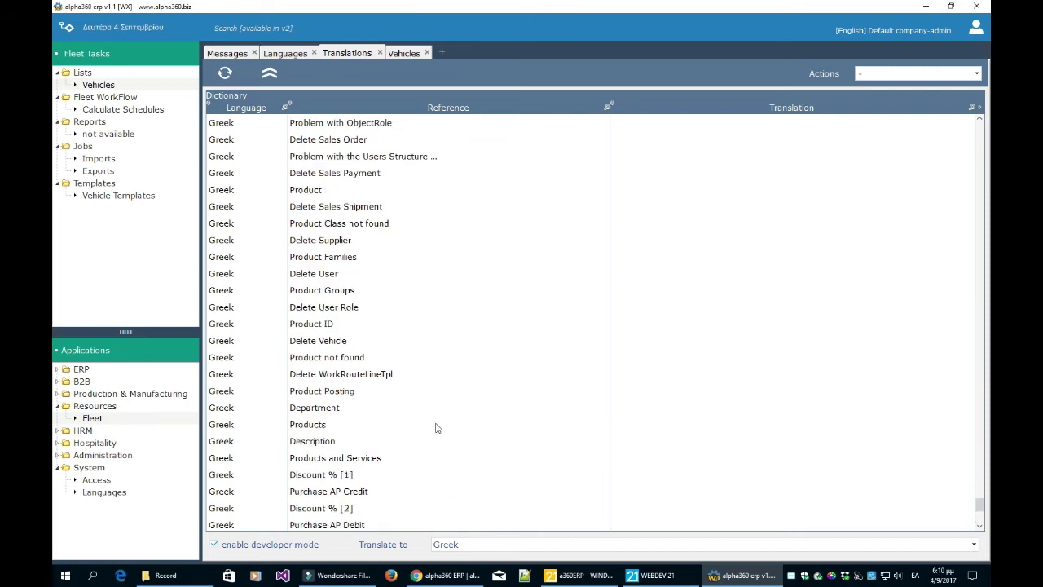
right_click(488, 336)
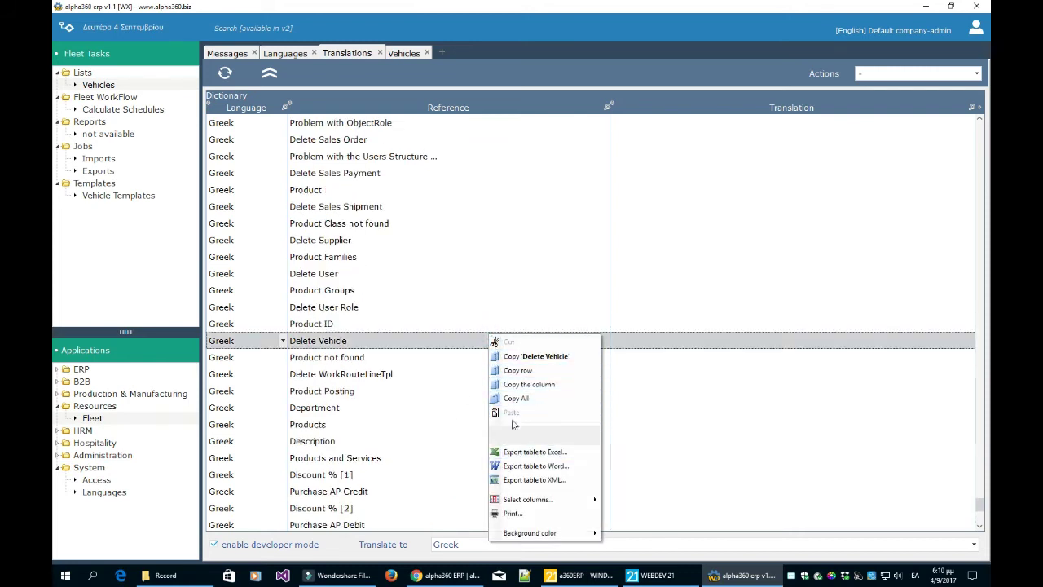
left_click(445, 364)
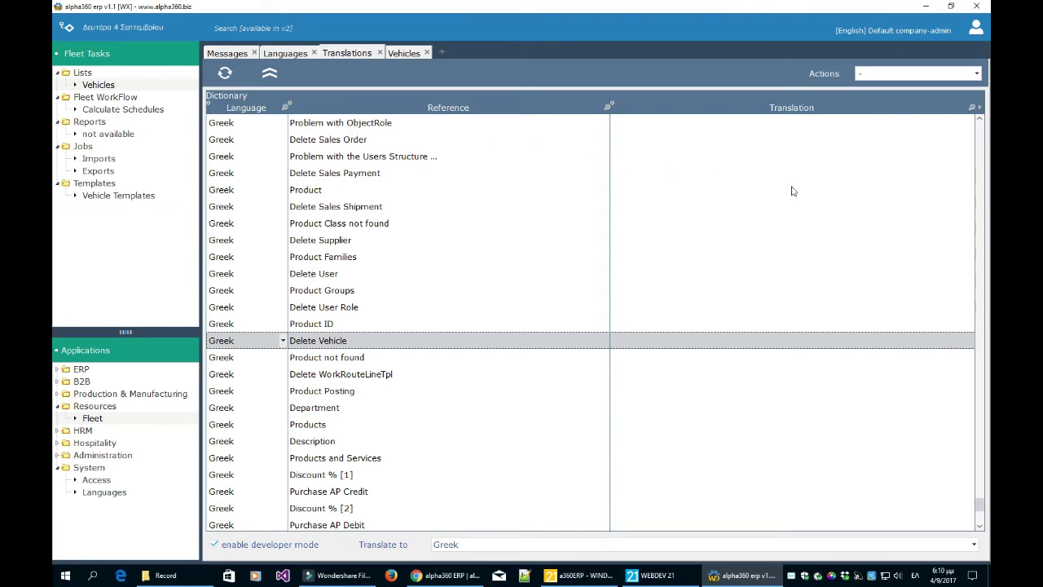
- Check the dictionary Actions list, then select Product Families and the Norwegian language
left_click(870, 75)
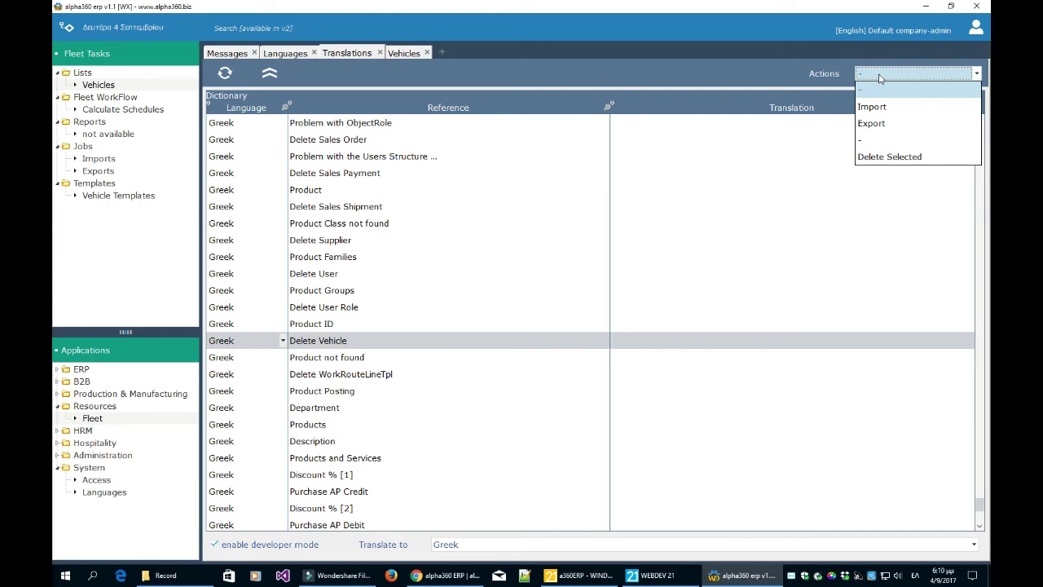
left_click(503, 274)
left_click(533, 262)
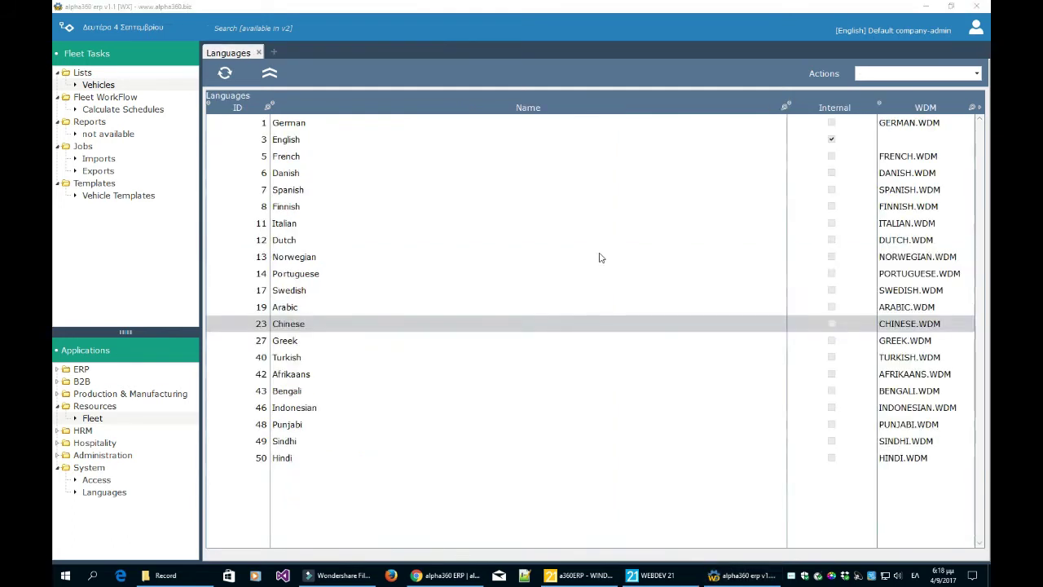
left_click(597, 256)
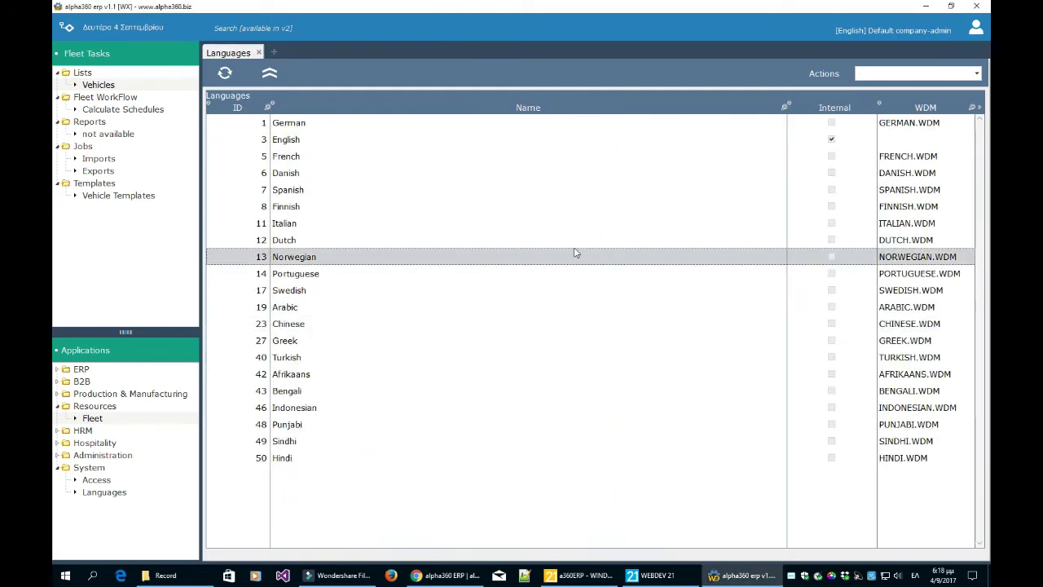
- Browse the English, Greek, Arabic and Chinese languages, then close the Languages tab
left_click(573, 140)
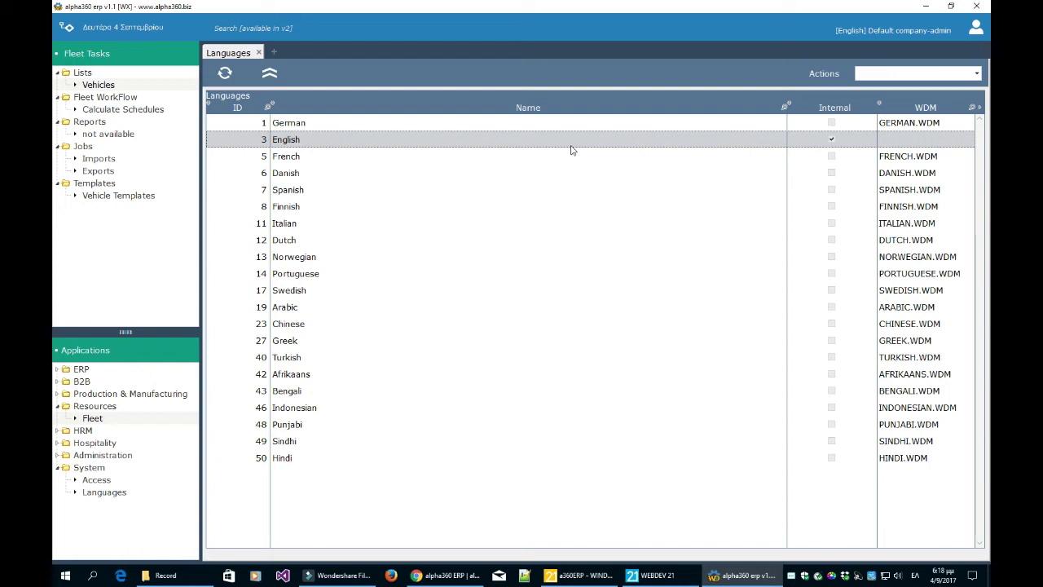
left_click(519, 340)
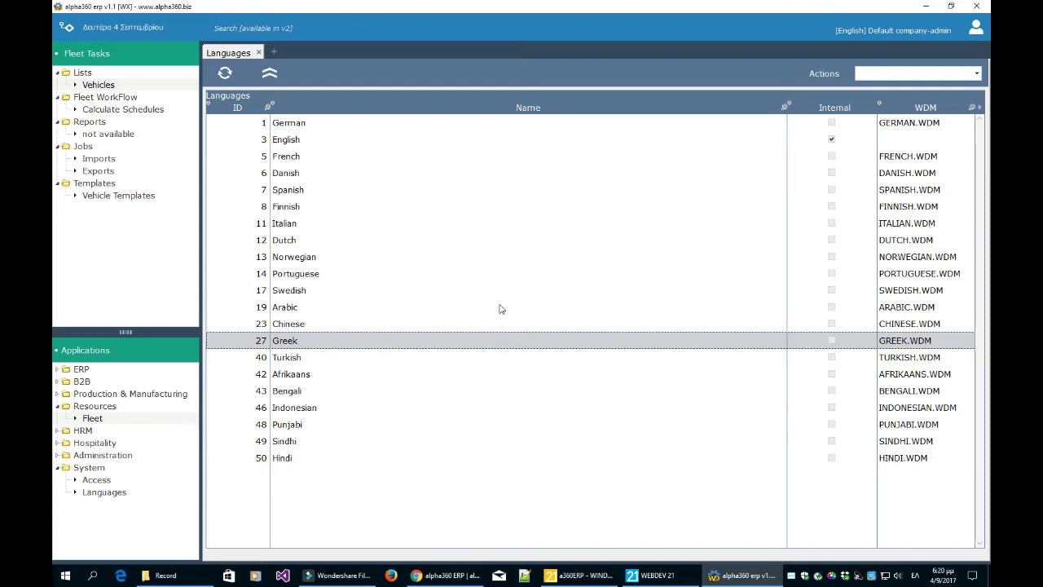
left_click(497, 306)
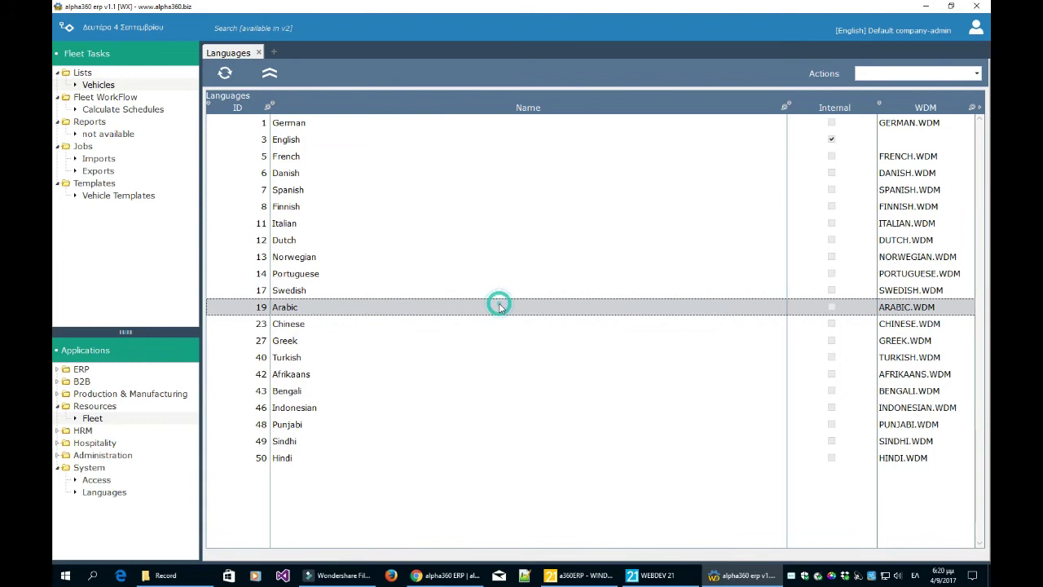
left_click(499, 325)
left_click(499, 326)
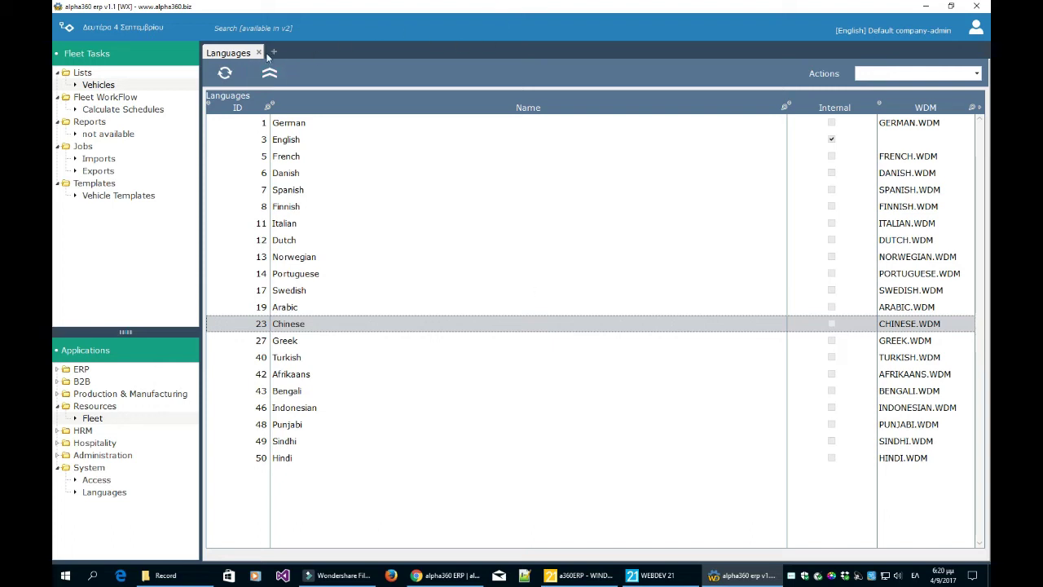
left_click(258, 52)
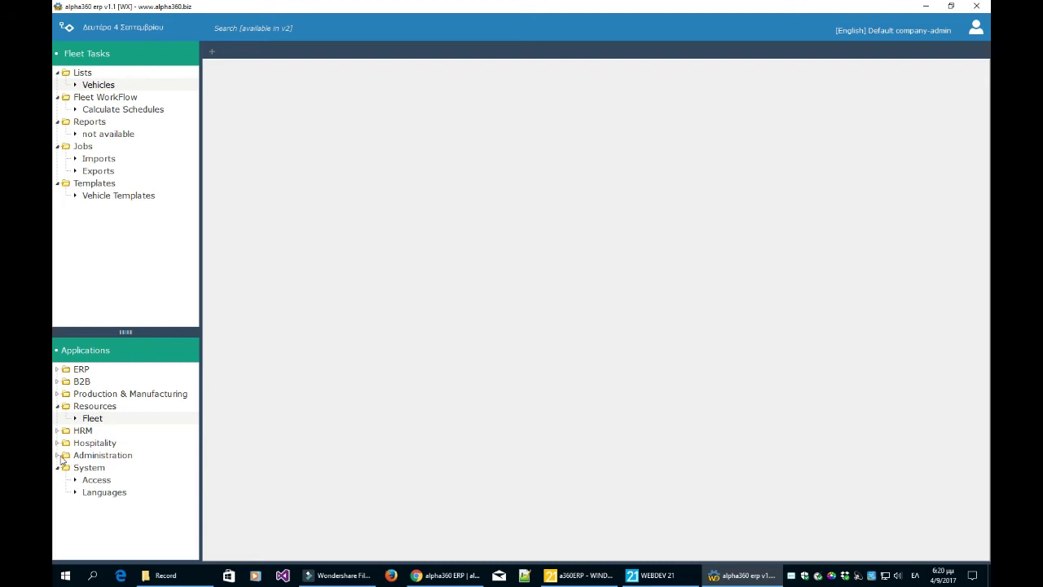
- Open Administration > Company > Company Setup and confirm the GL accounting currency is EUR
left_click(57, 455)
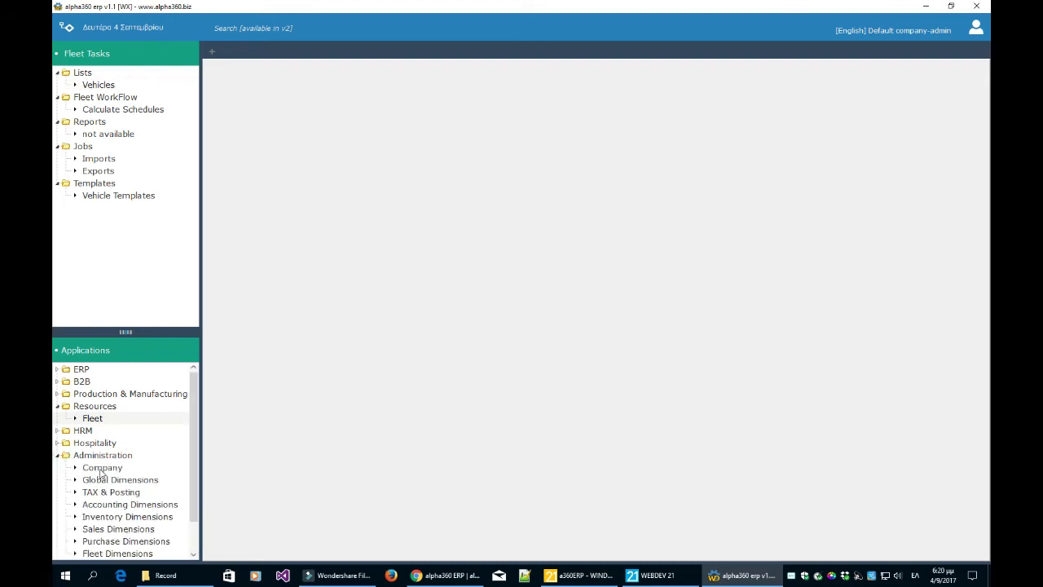
left_click(101, 471)
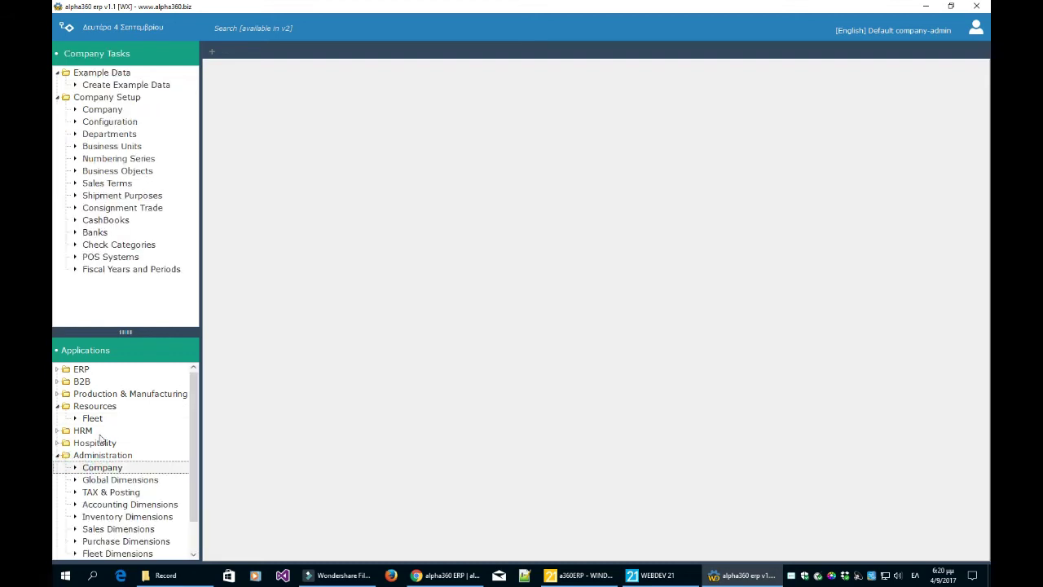
left_click(117, 110)
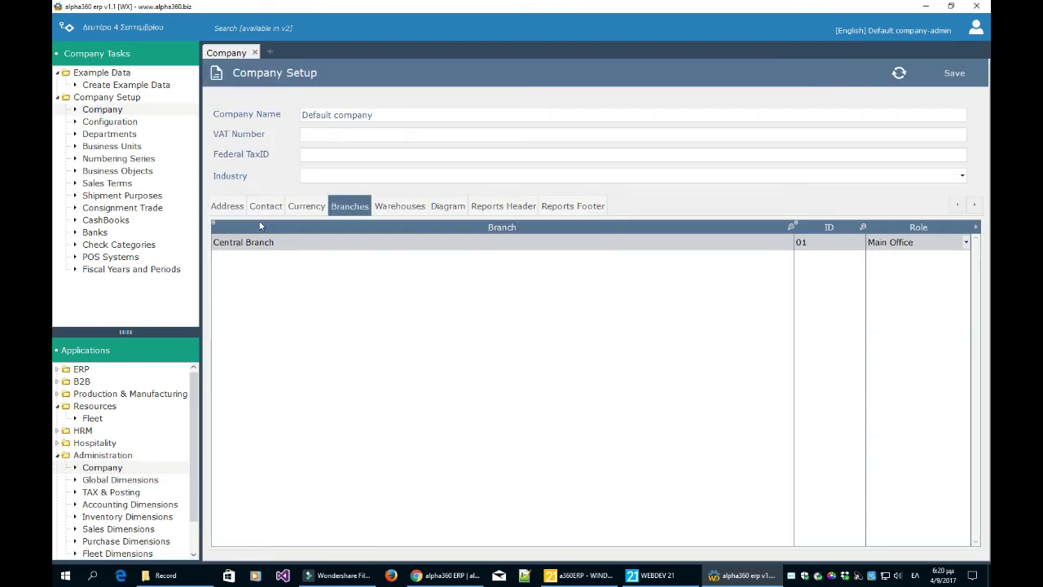
left_click(318, 204)
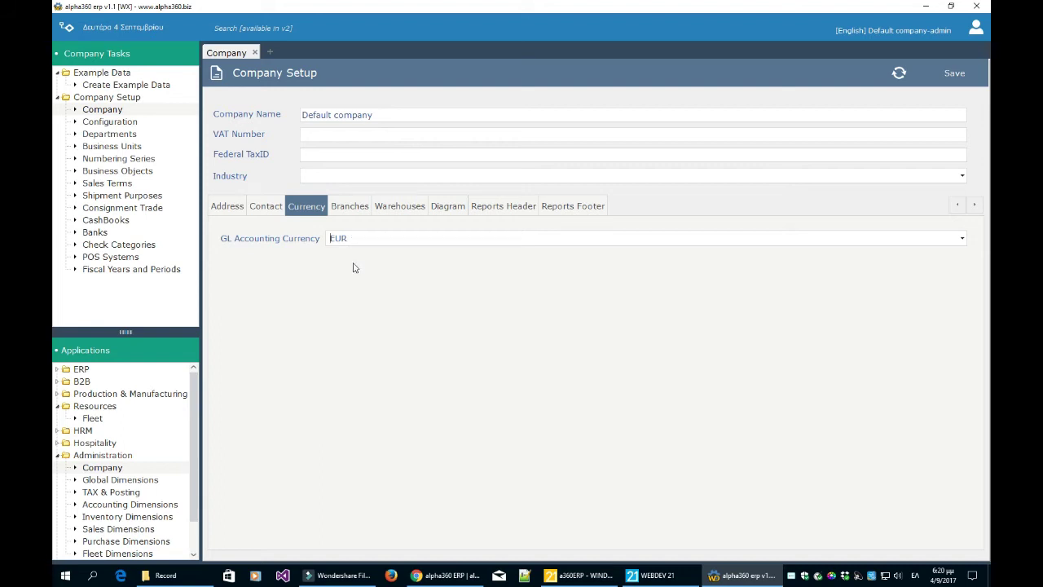
scroll(129, 428, "down", 1)
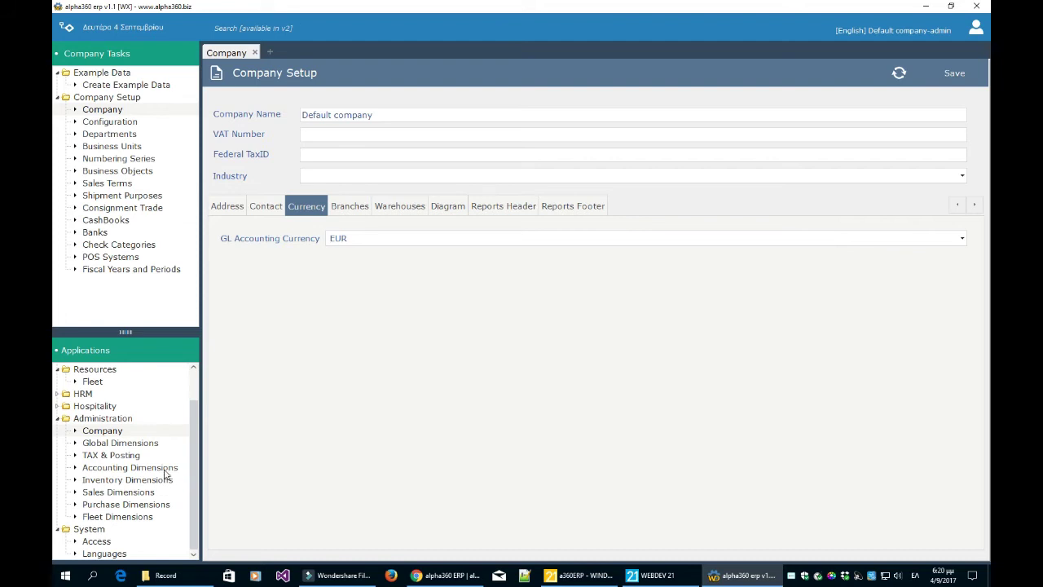
left_click(123, 122)
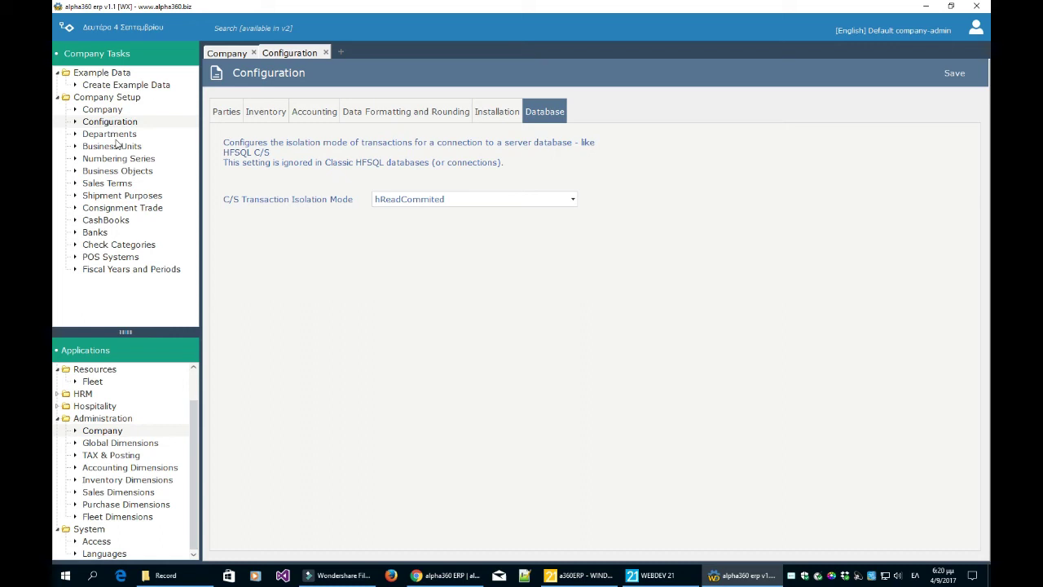
- Review Inventory, Accounting and Data Formatting settings: DD/MM/YYYY, International numbering, 2 decimals, € sign
left_click(275, 115)
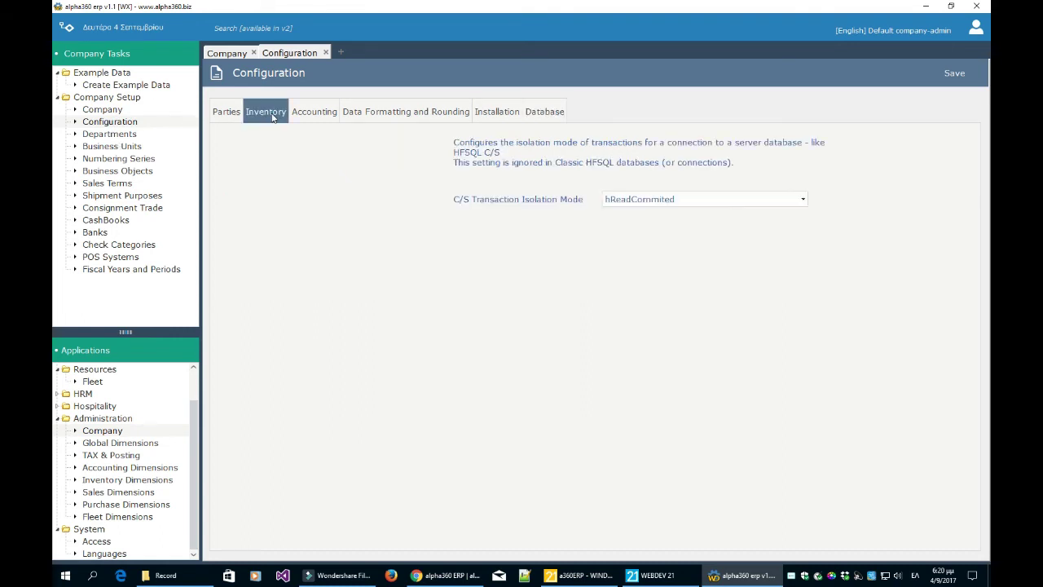
left_click(312, 115)
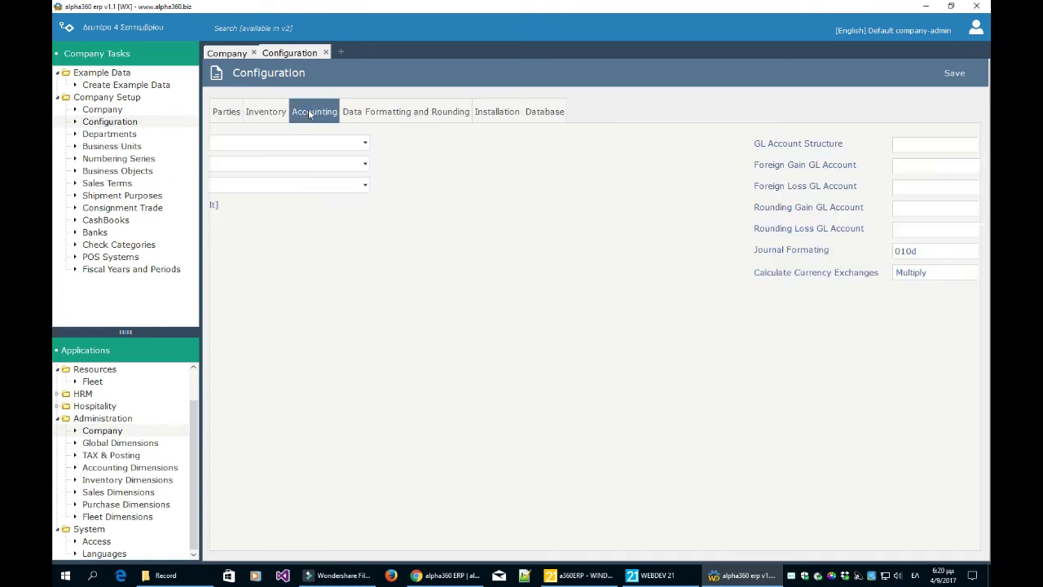
left_click(369, 114)
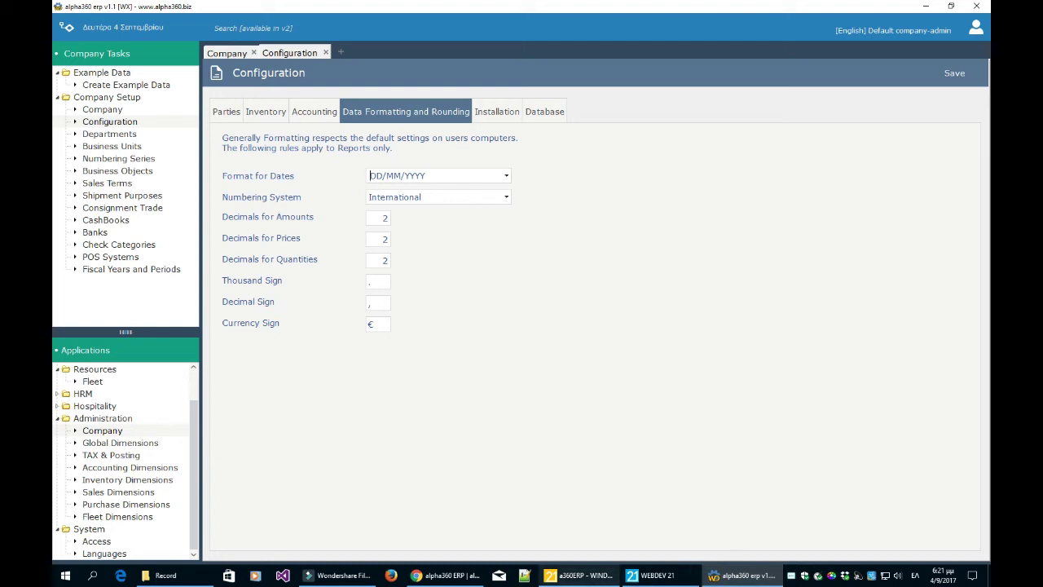
mouse_move(590, 580)
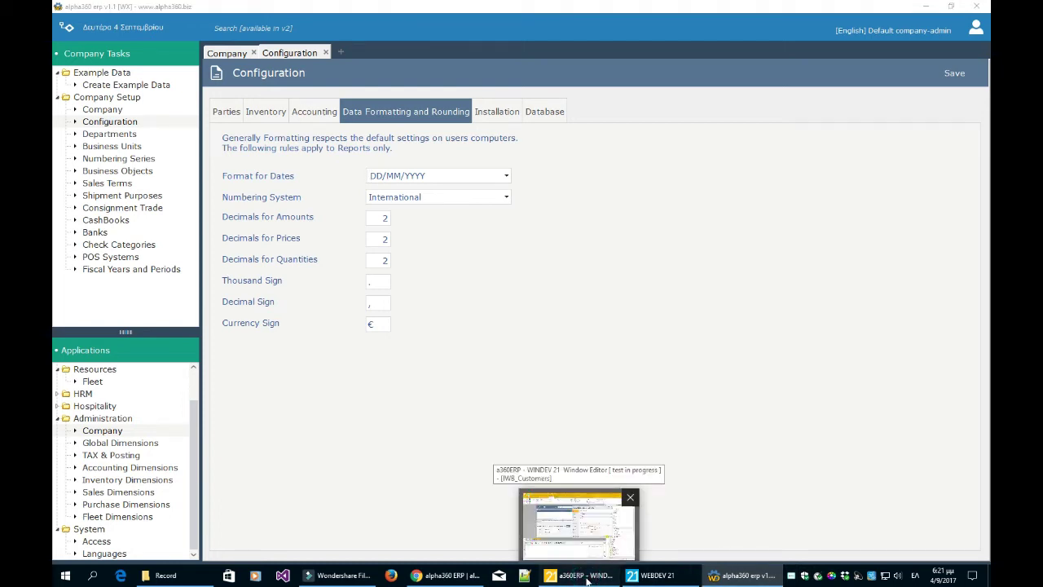
- In WinDev, close the edit control description and end the running application test
left_click(587, 577)
left_click(756, 366)
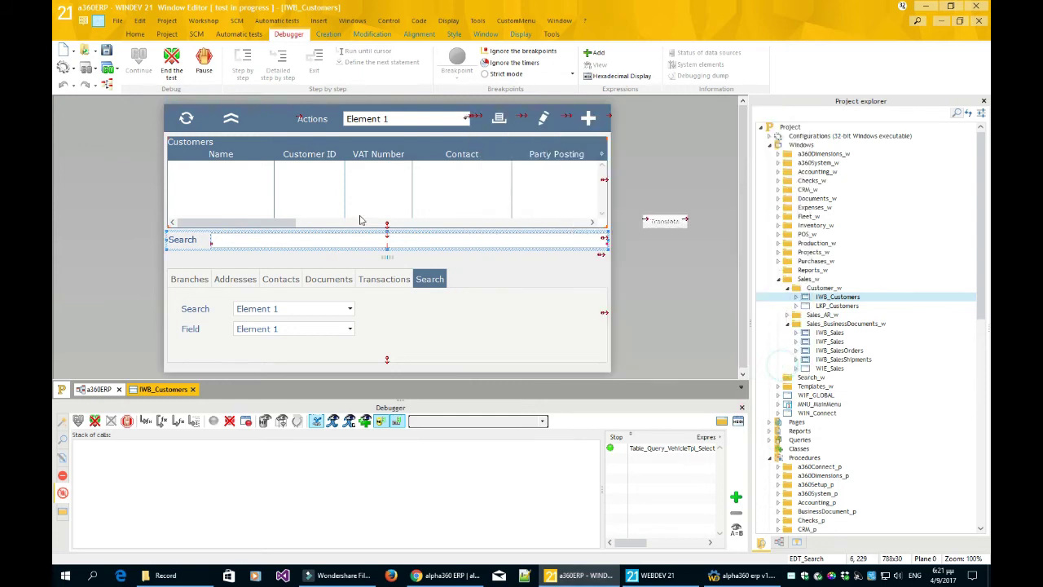
left_click(172, 63)
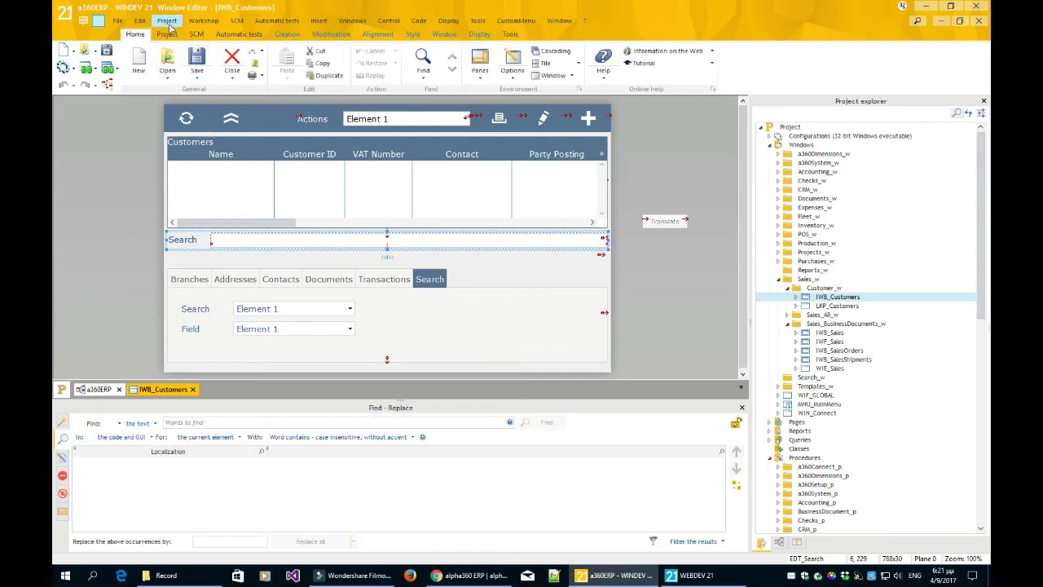
- Review the French and English number, currency, time, date, duration and miscellaneous language settings, then cancel
left_click(168, 21)
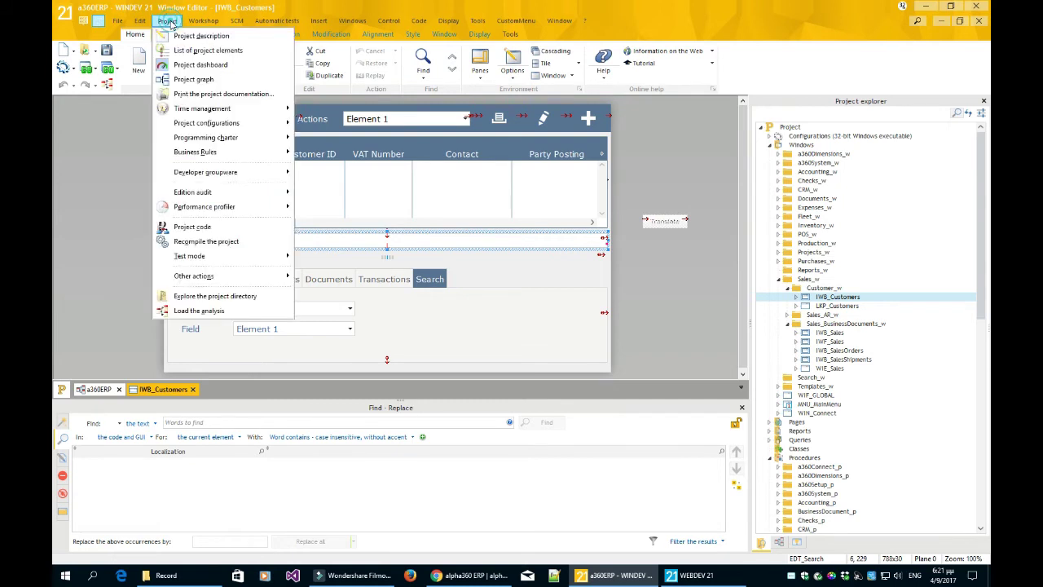
left_click(181, 36)
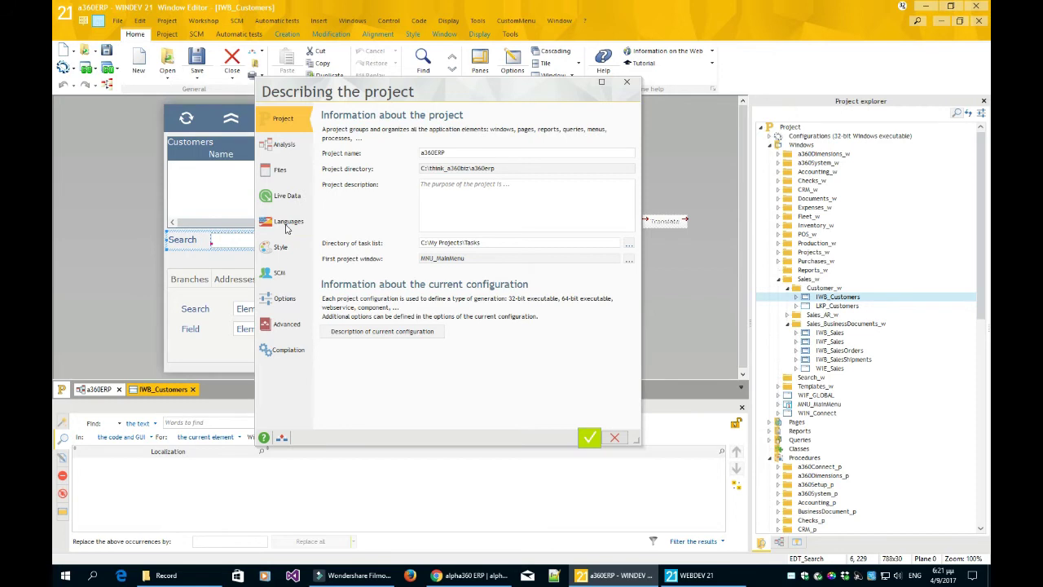
left_click(288, 222)
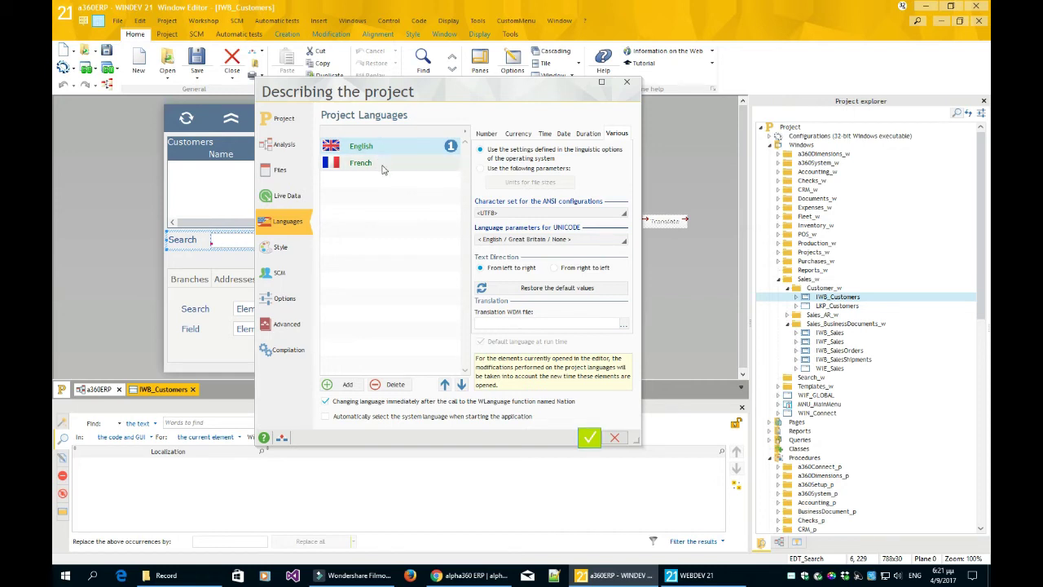
left_click(384, 165)
left_click(387, 147)
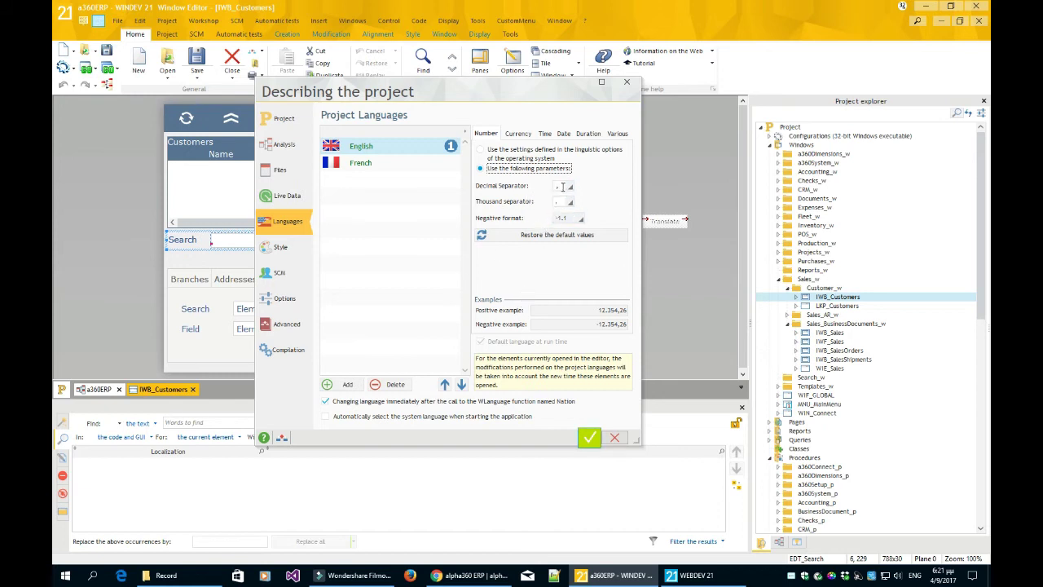
left_click(525, 135)
left_click(544, 134)
left_click(563, 134)
left_click(587, 135)
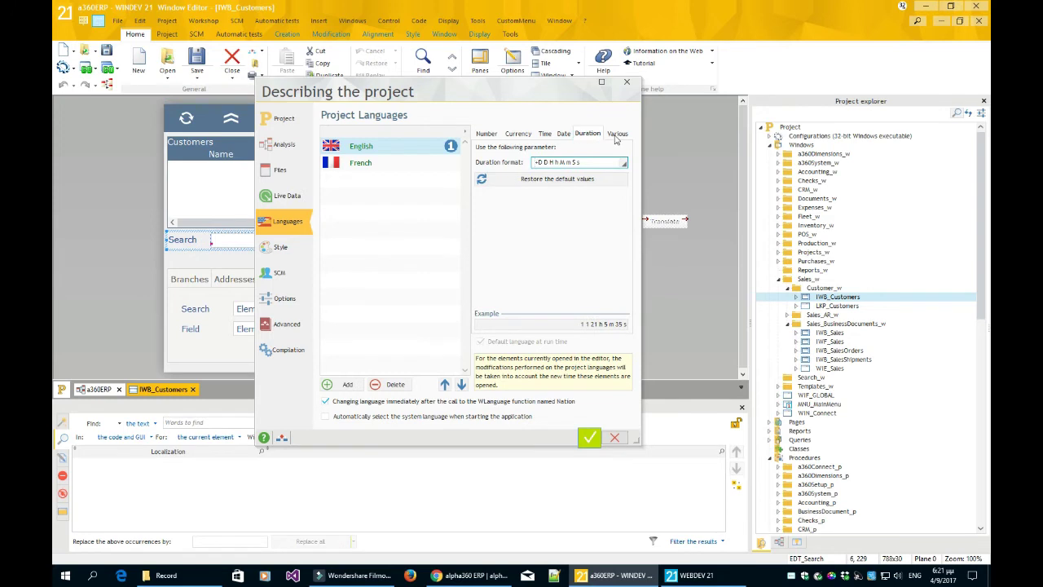
left_click(617, 137)
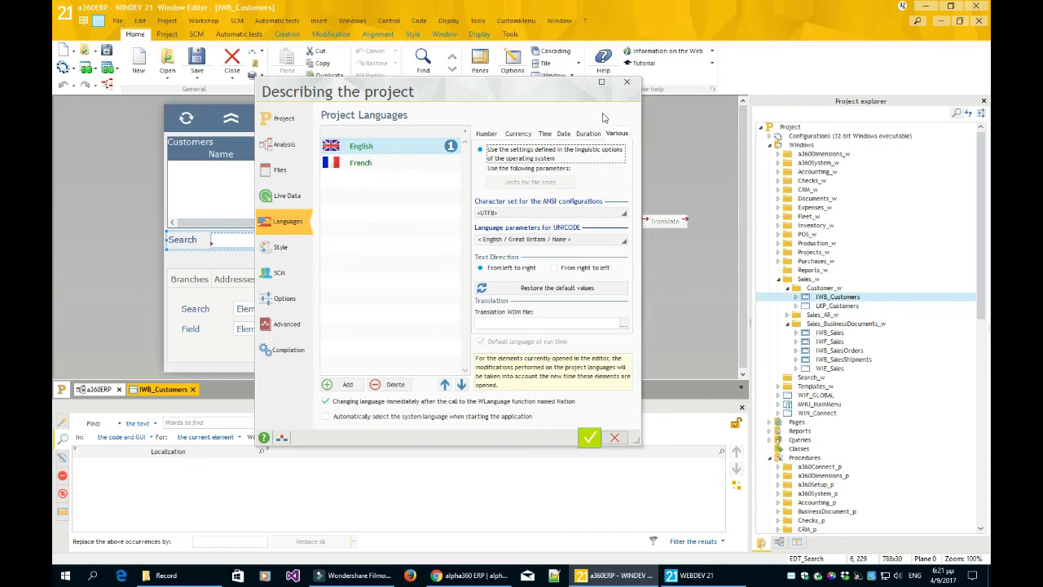
left_click(615, 439)
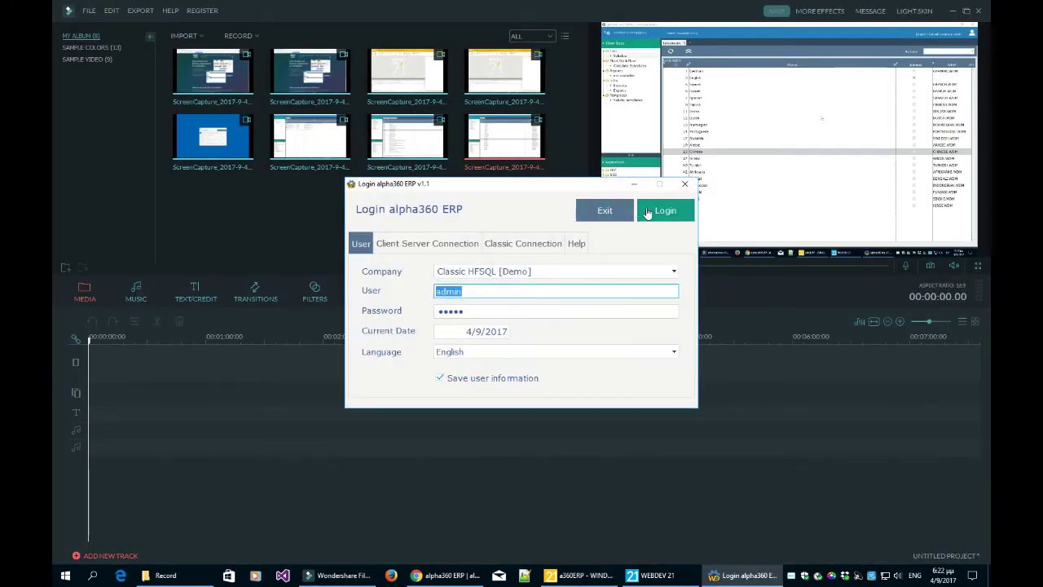
- Log in and open Company Setup > Configuration on the Data Formatting and Rounding tab
left_click(648, 214)
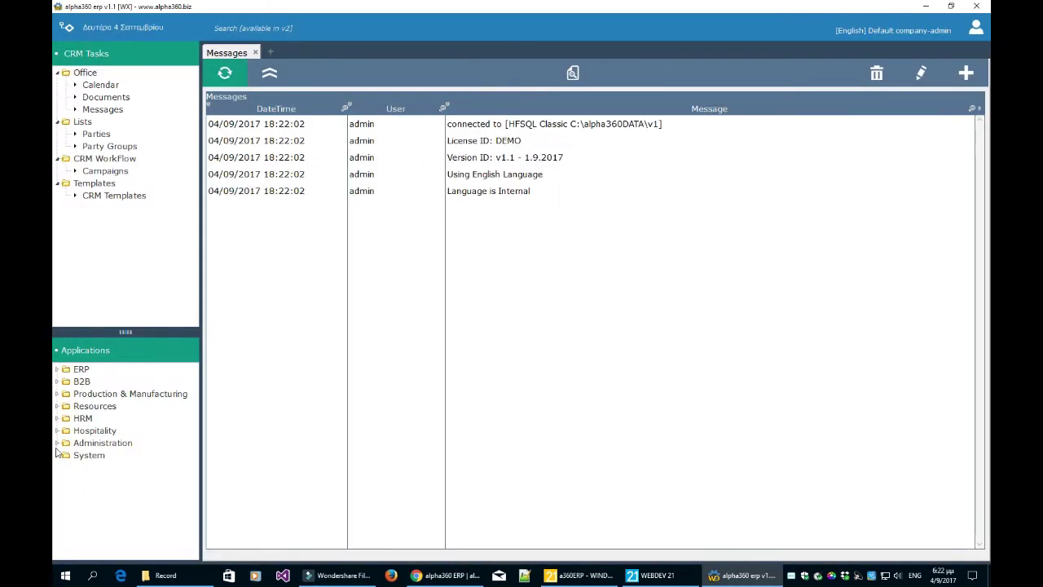
left_click(61, 443)
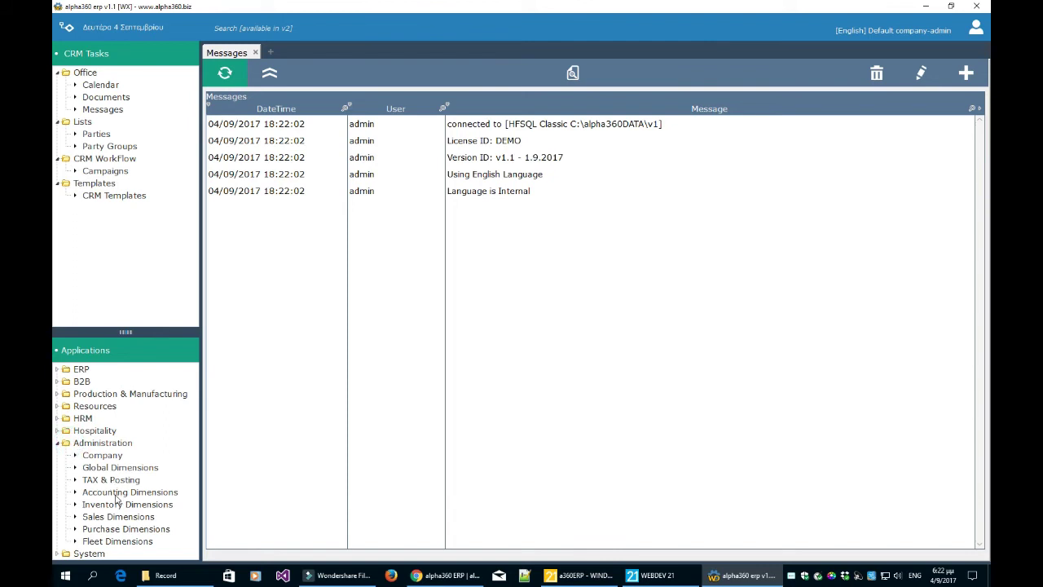
left_click(98, 456)
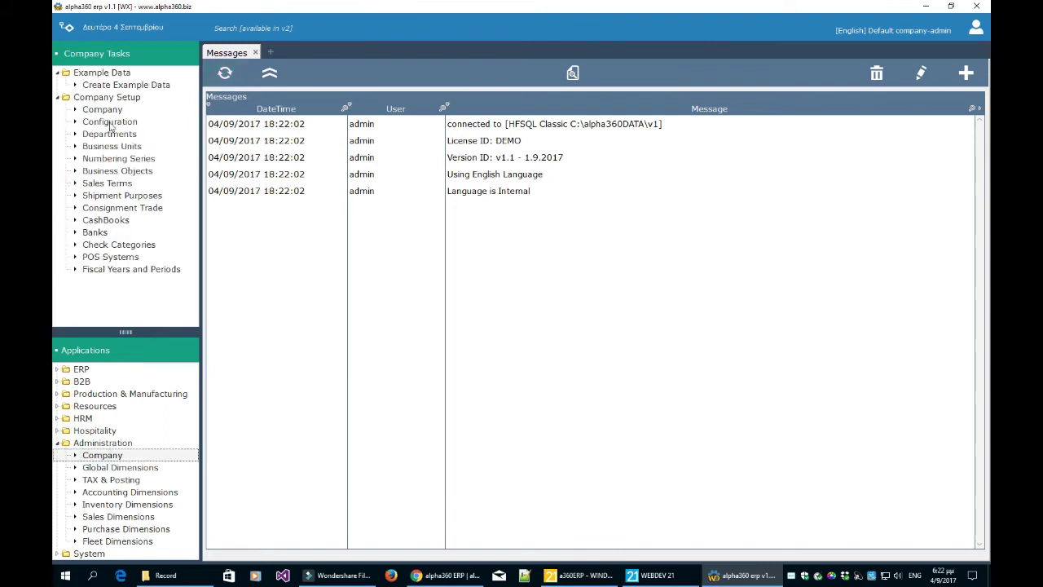
left_click(109, 123)
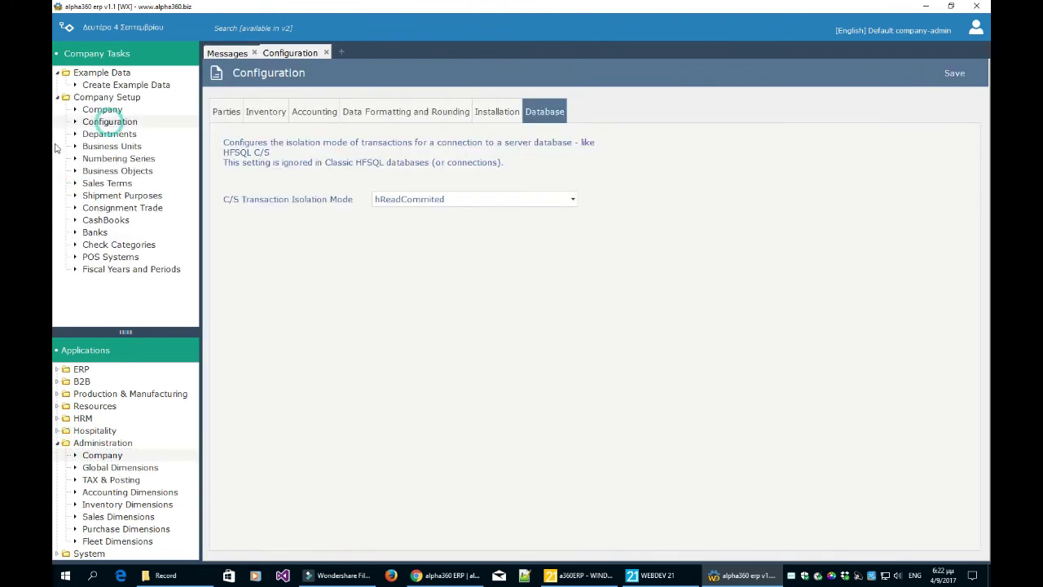
left_click(411, 111)
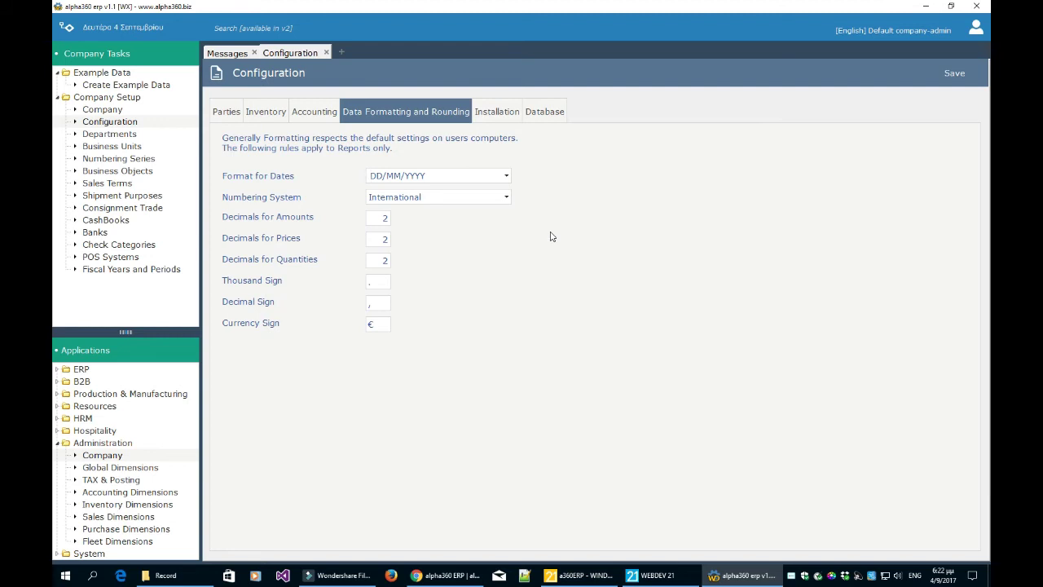
- Check that the date format stays DD/MM/YYYY and numbering system stays International
left_click(506, 176)
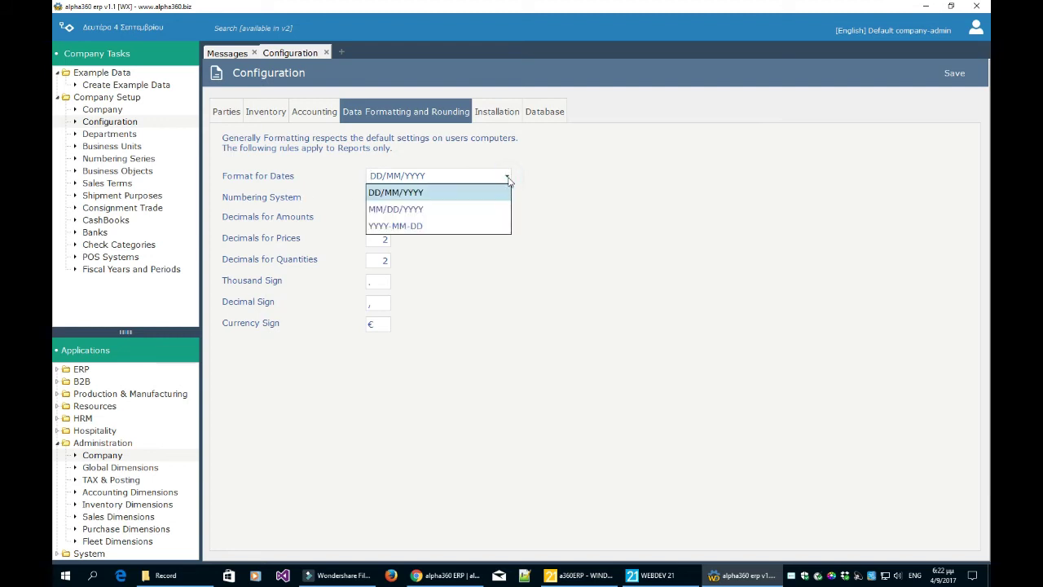
left_click(561, 177)
left_click(507, 198)
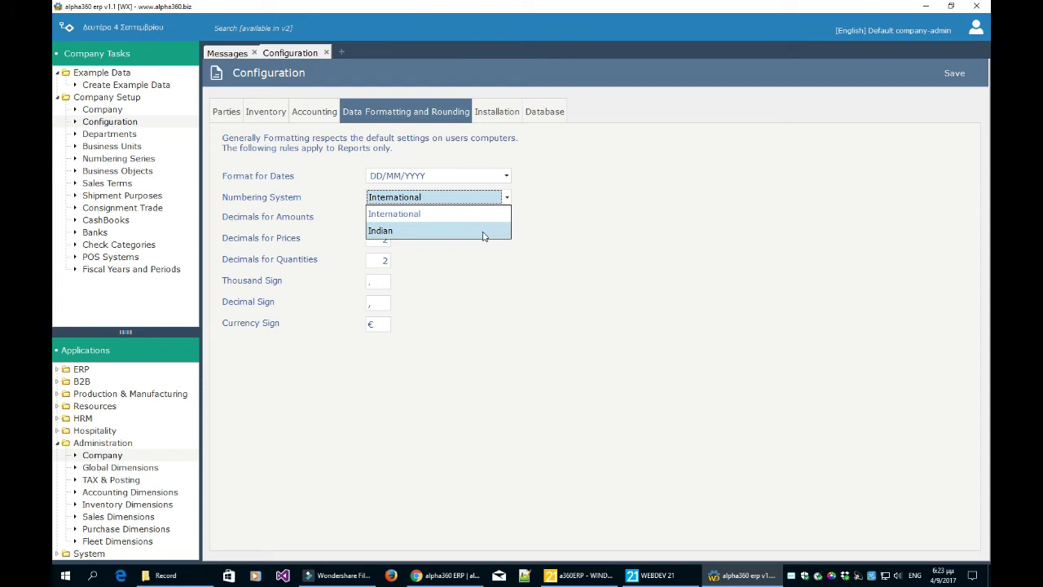
left_click(539, 328)
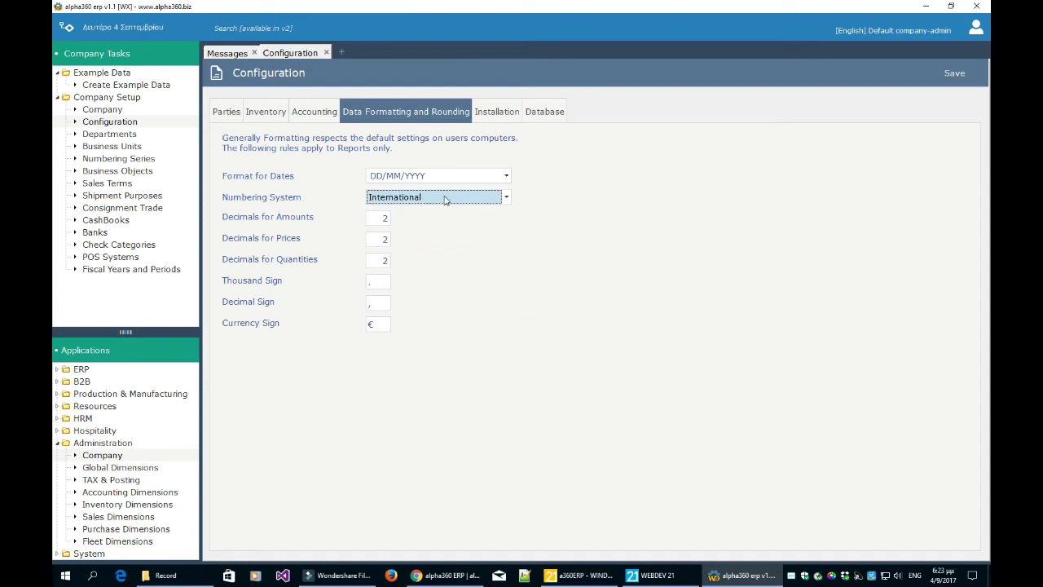
- Inspect the amount and price decimals and currency sign, then show the Installation settings
left_click(381, 220)
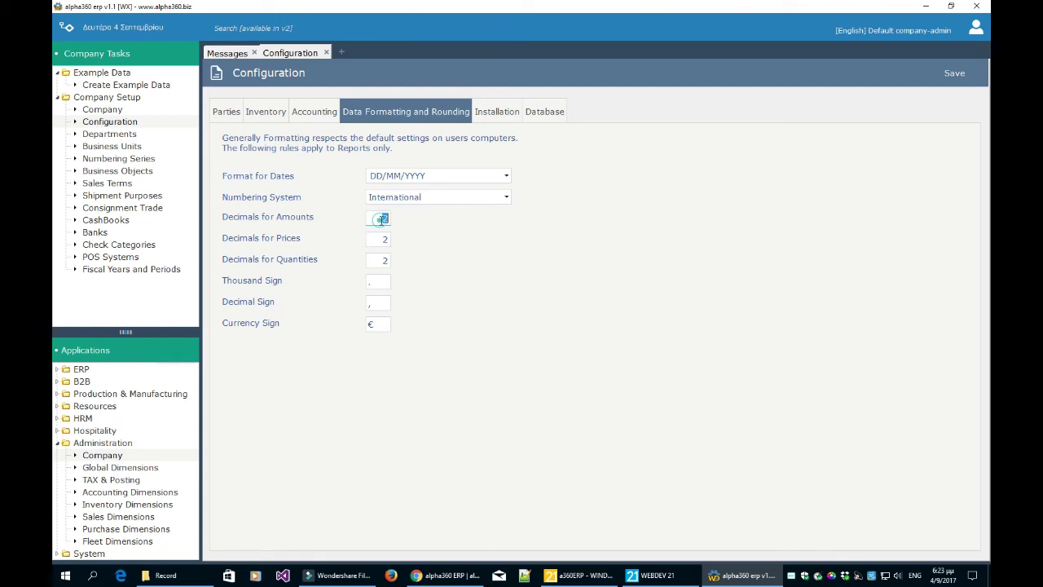
left_click(383, 240)
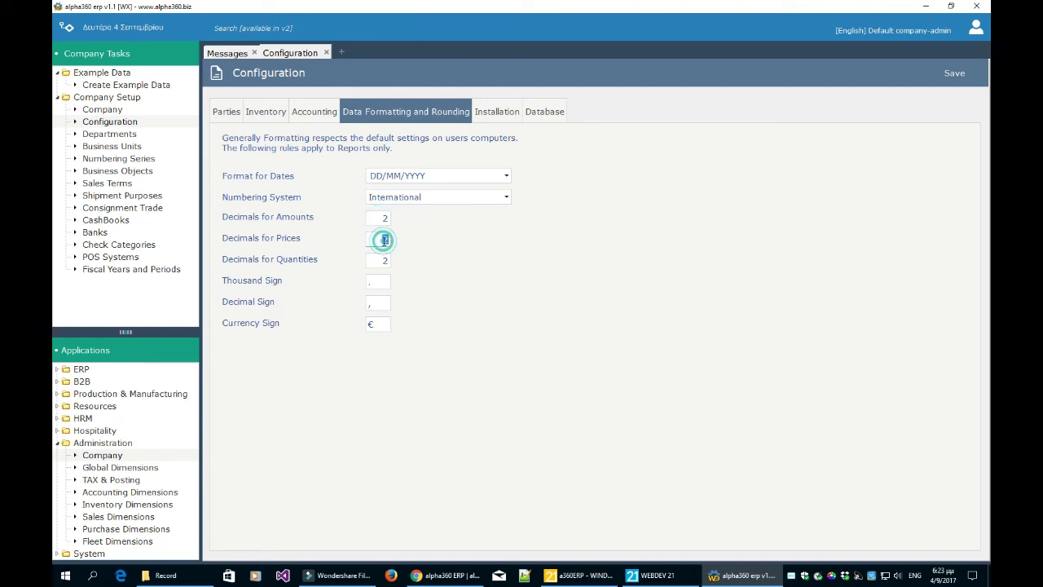
left_click_drag(941, 479, 191, 555)
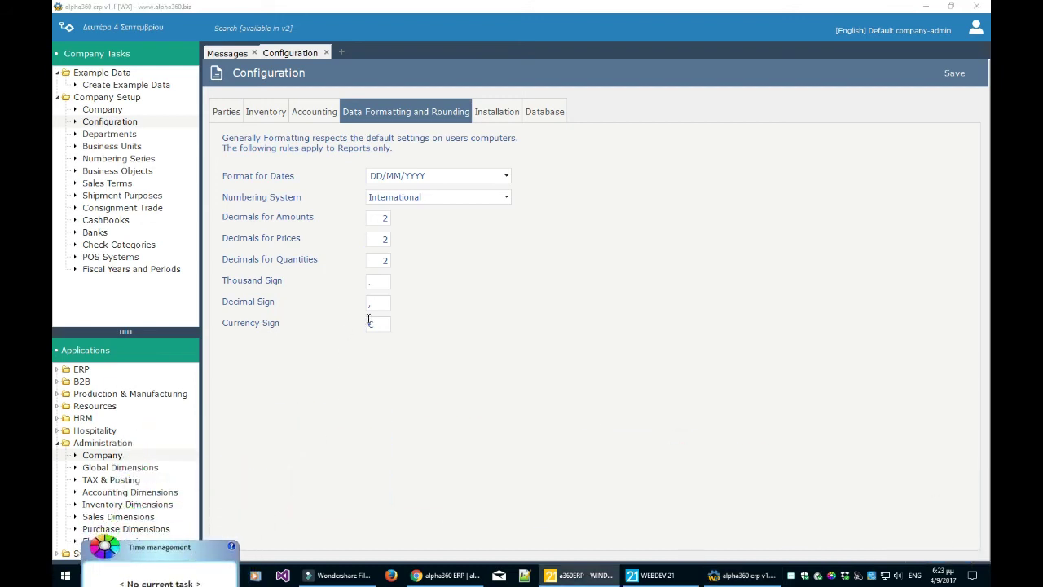
left_click(373, 324)
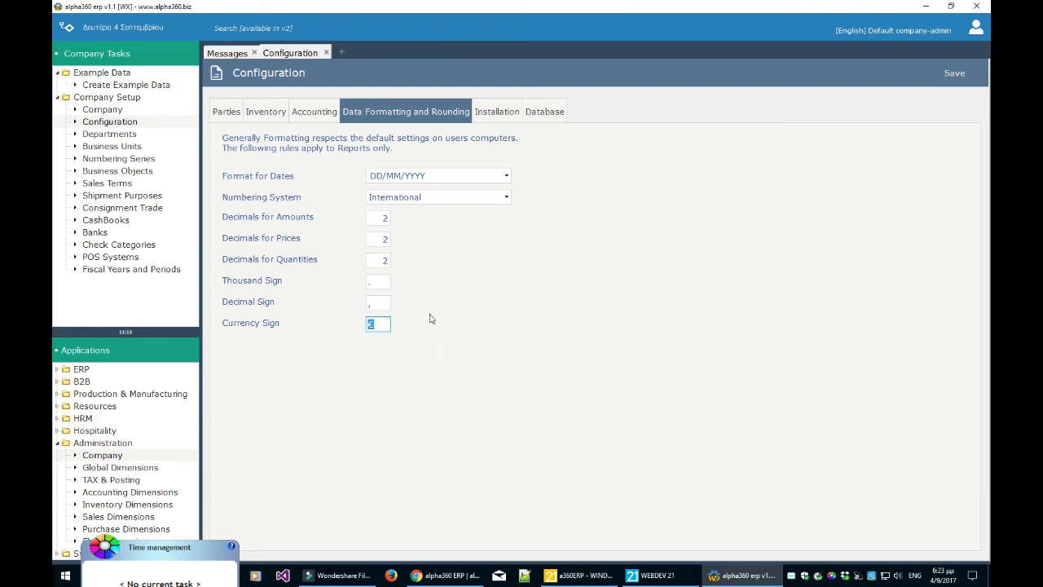
left_click(503, 114)
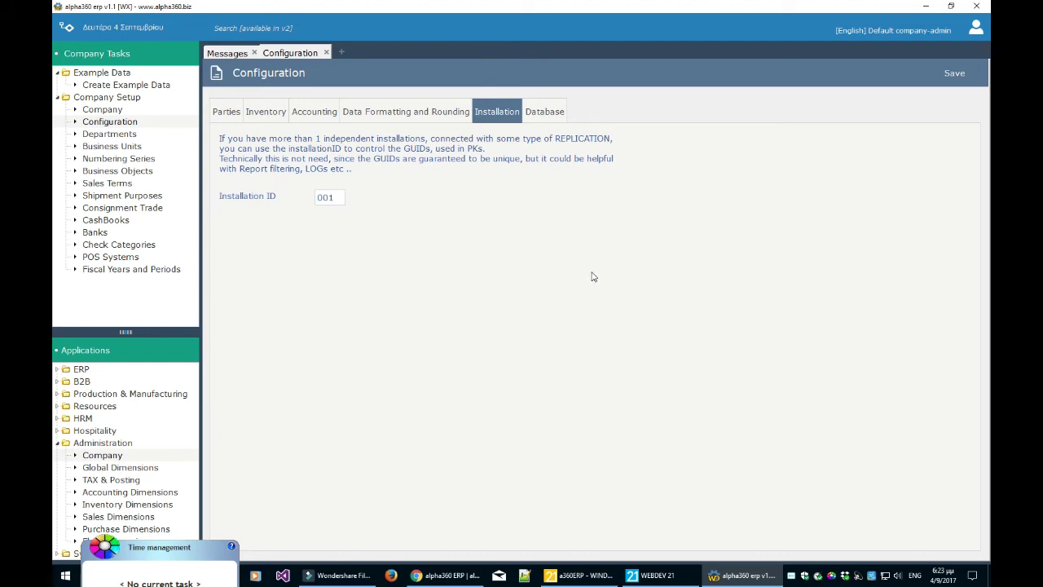
- Check Installation ID 001, keep C/S transaction isolation at hReadCommited, and return to Messages
left_click(334, 196)
left_click(548, 112)
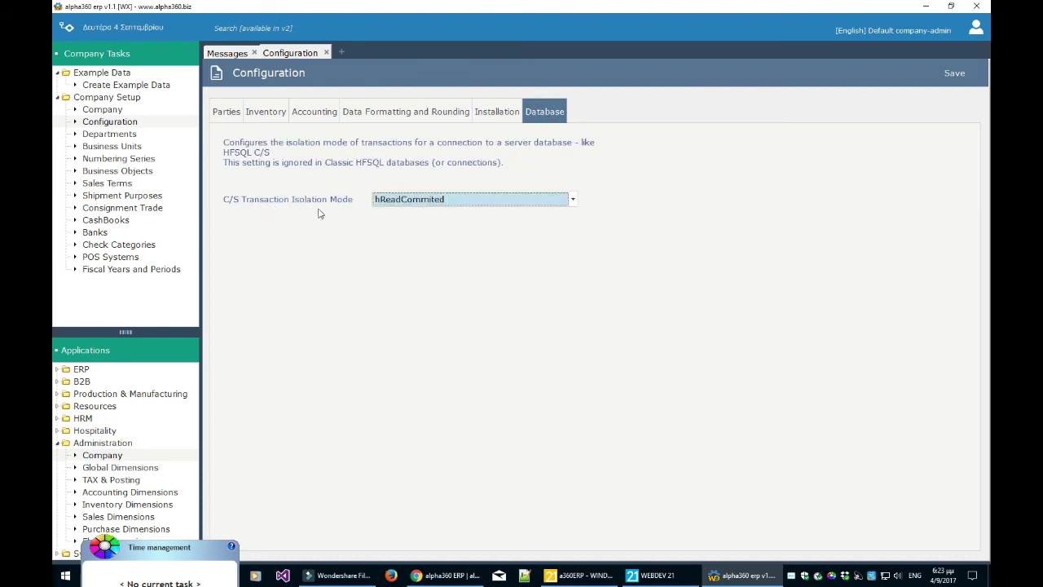
left_click(411, 203)
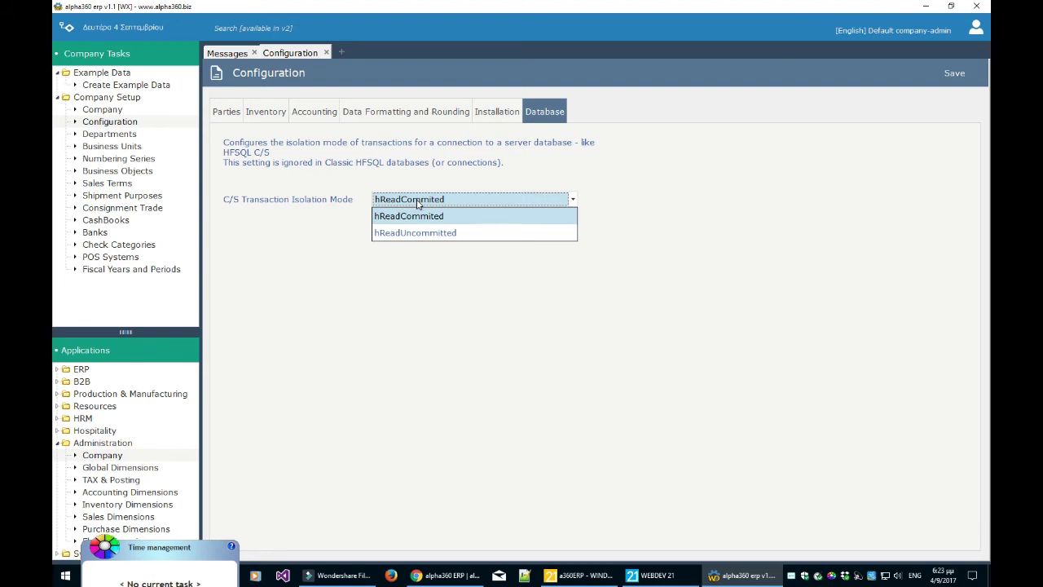
left_click(715, 233)
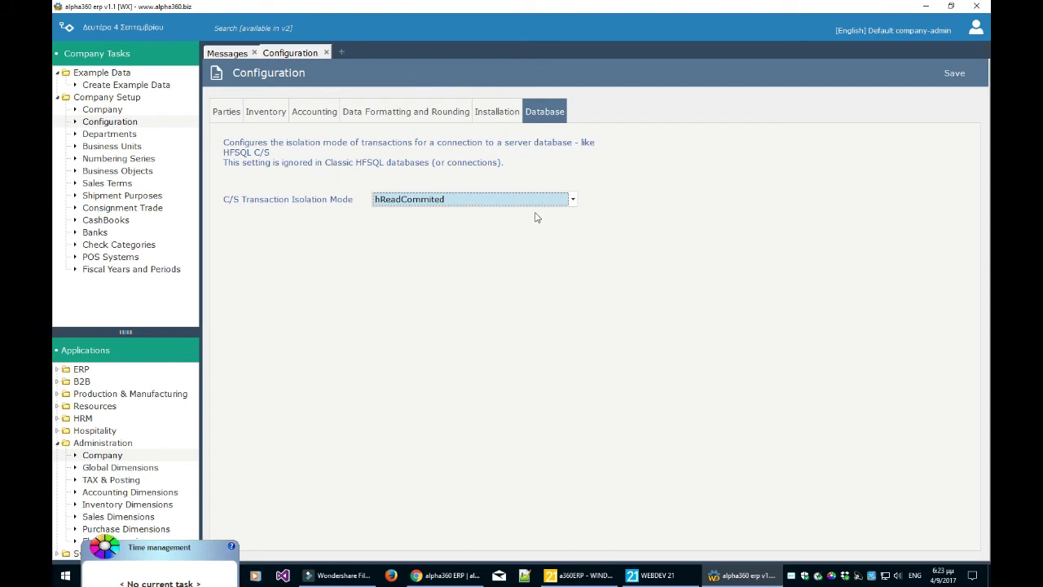
left_click(232, 53)
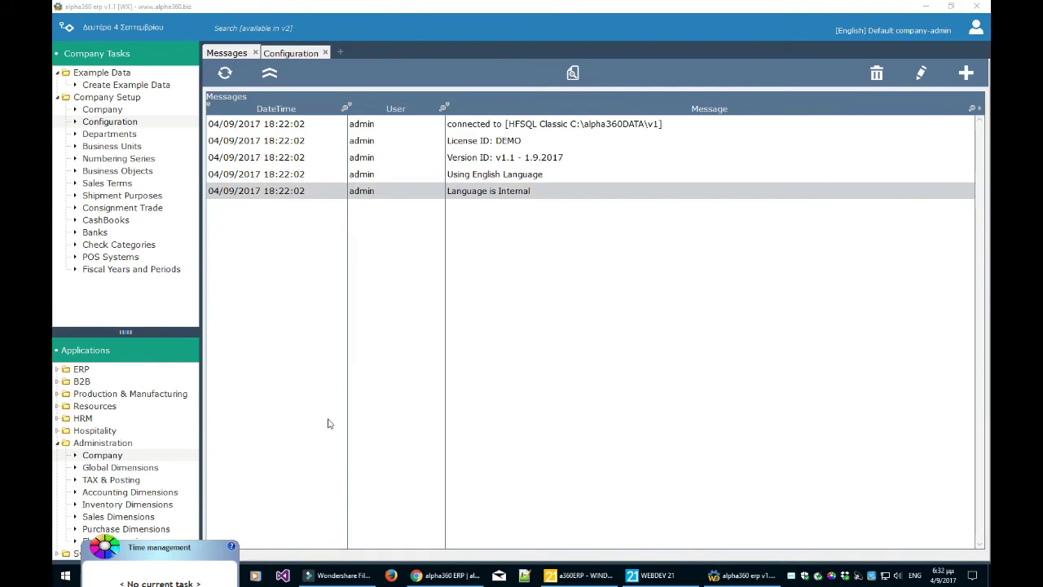
- Open Business Objects, then navigate ERP > Sales to open the Customers list
left_click(128, 171)
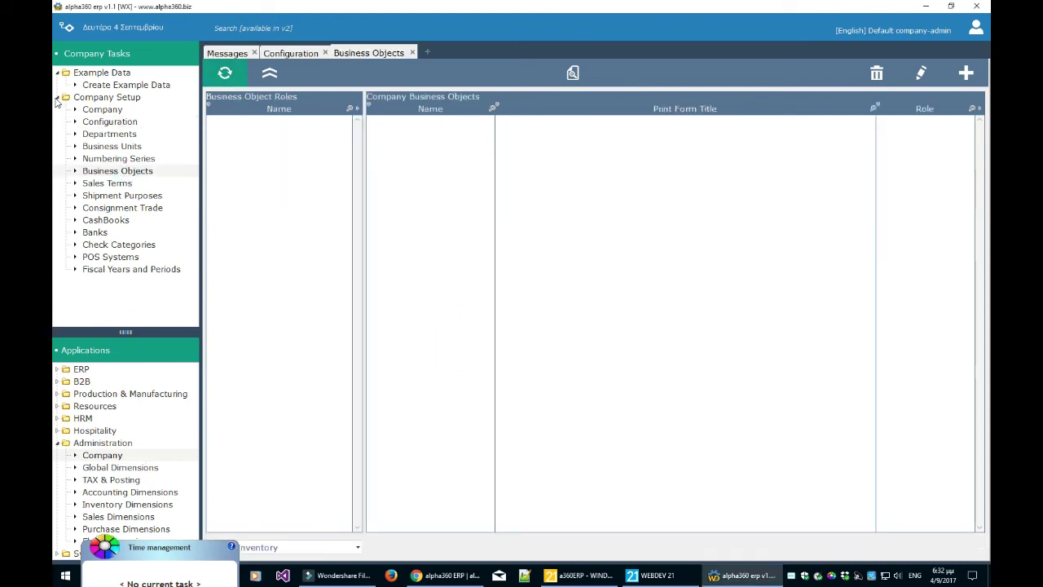
left_click(57, 98)
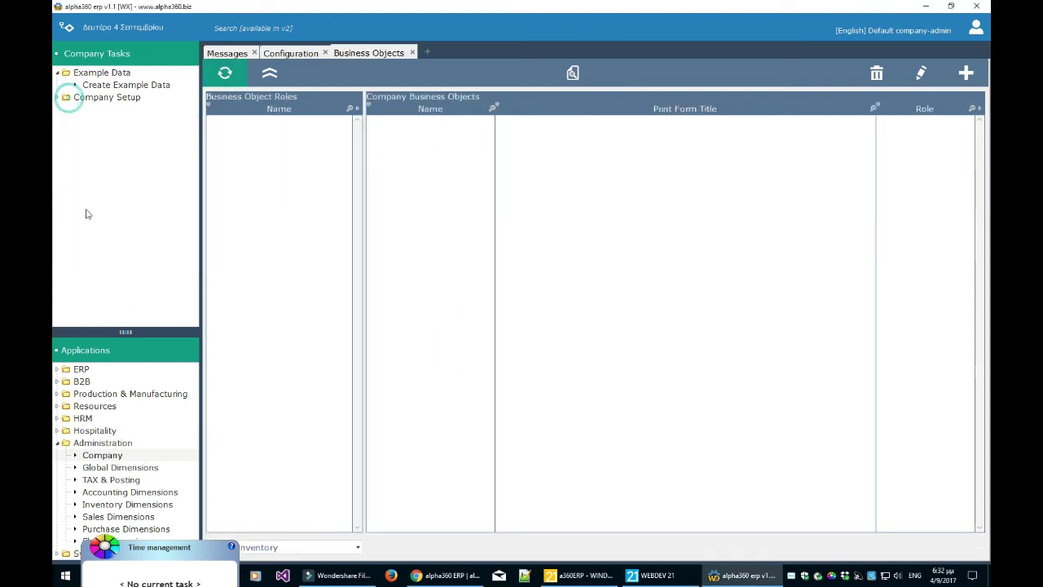
left_click(57, 369)
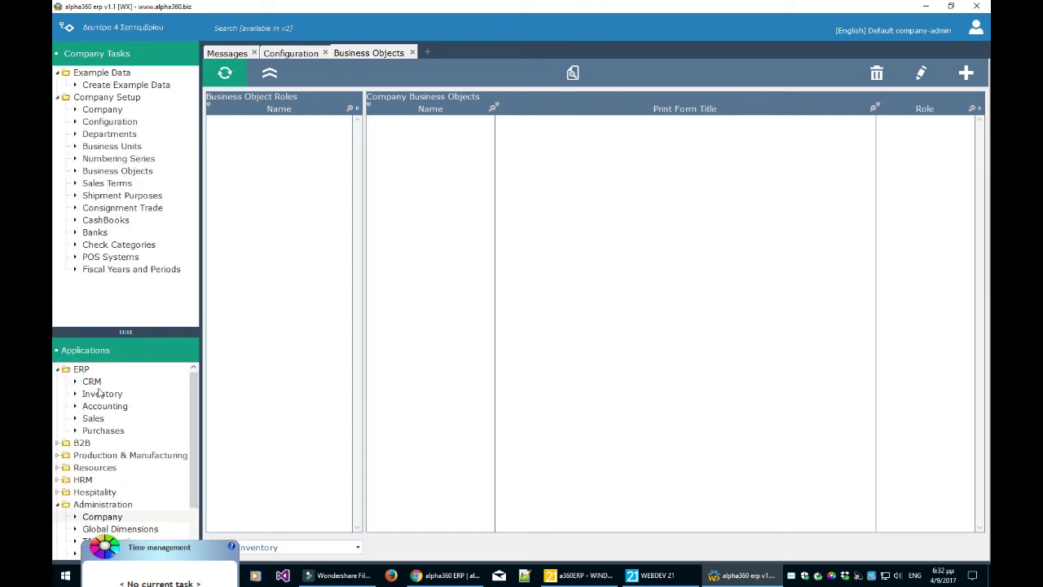
left_click(95, 418)
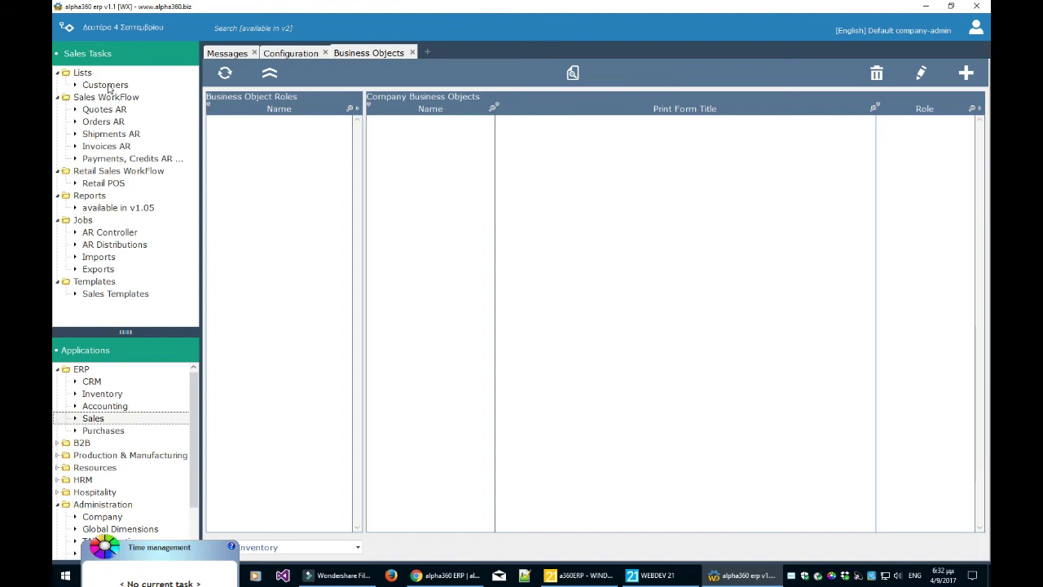
left_click(105, 84)
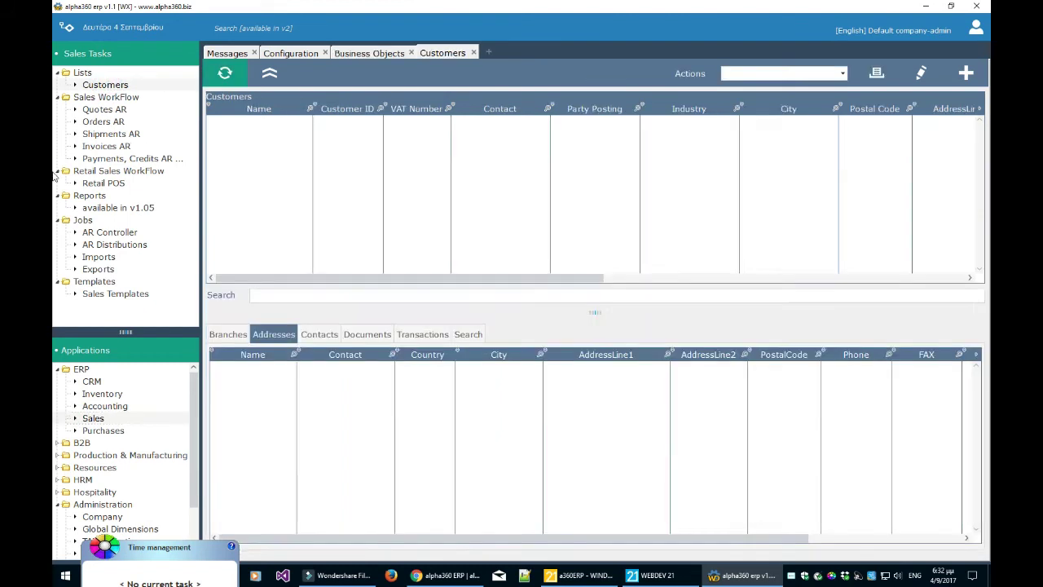
- Close the Business Objects and Configuration views, leaving the Customers list open
left_click(412, 53)
left_click(324, 53)
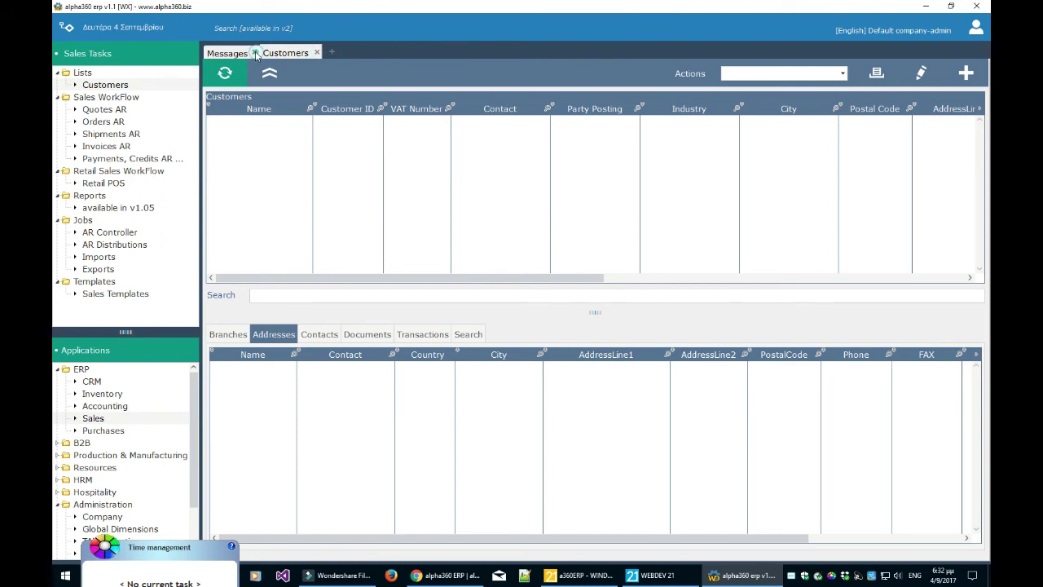
left_click(256, 53)
- Add a new party with the customer's name and GBP as its currency
left_click(966, 72)
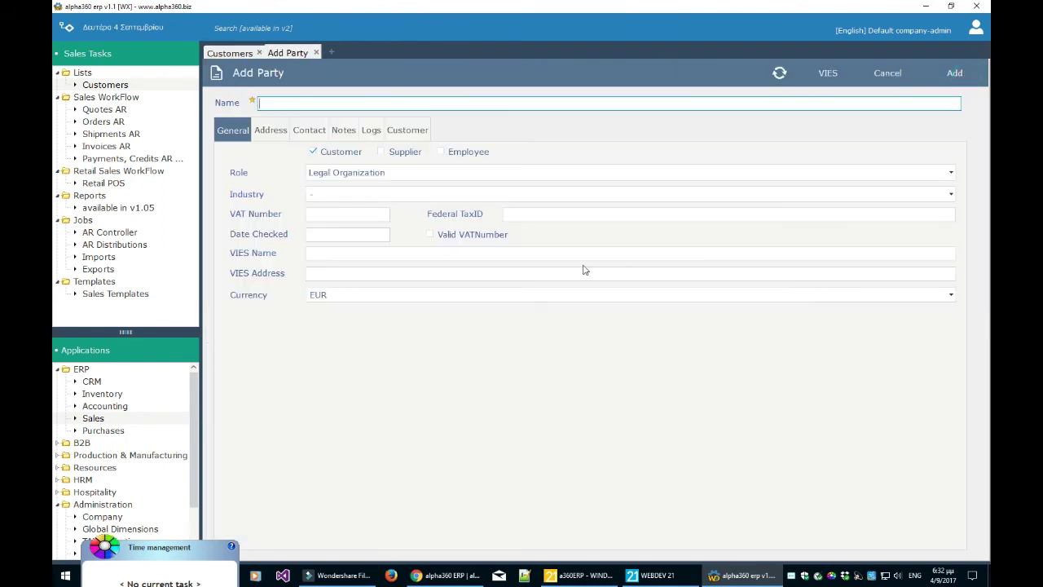
key("Tab")
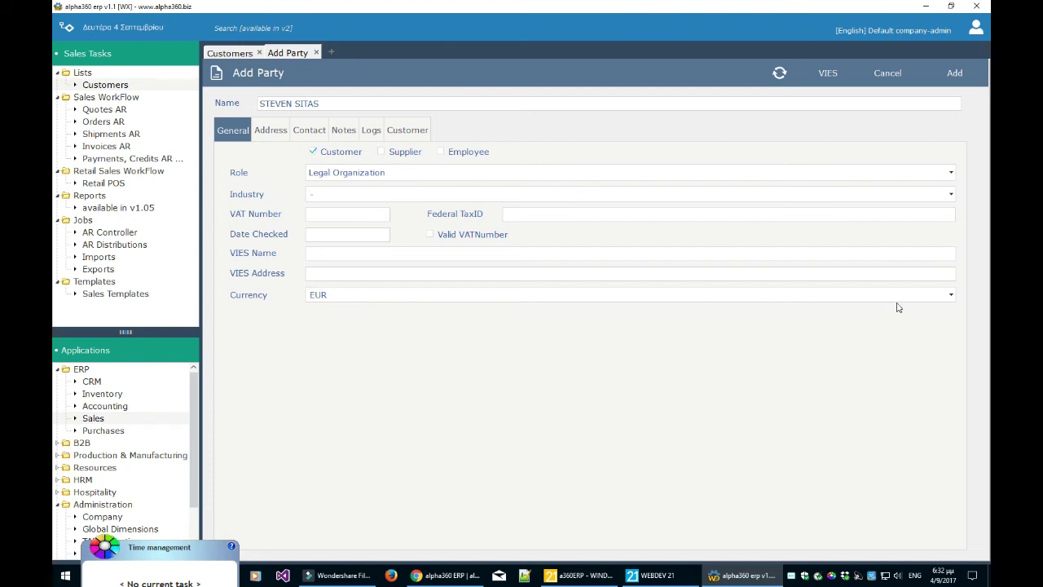
left_click(950, 295)
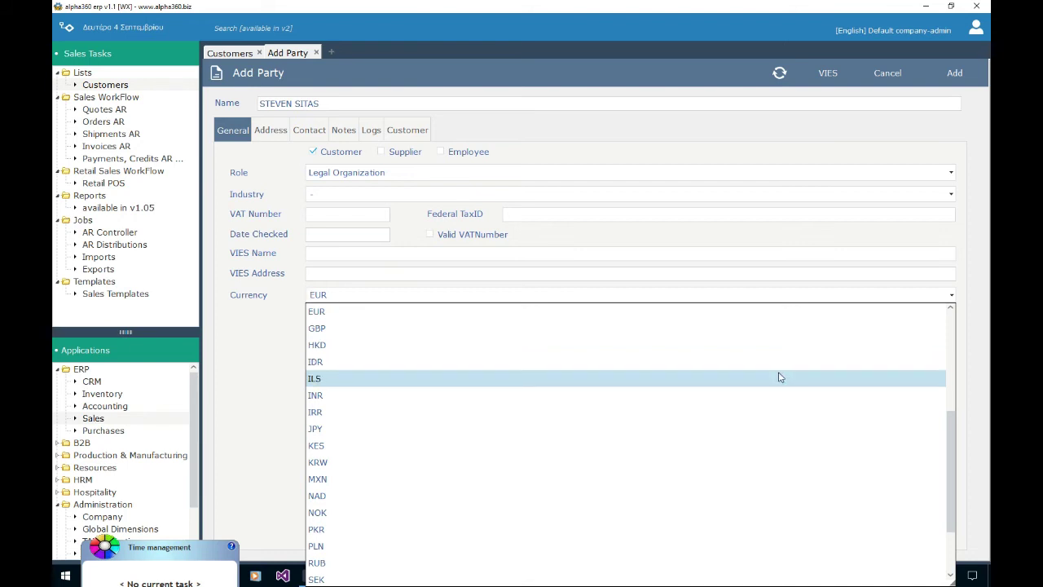
left_click(657, 329)
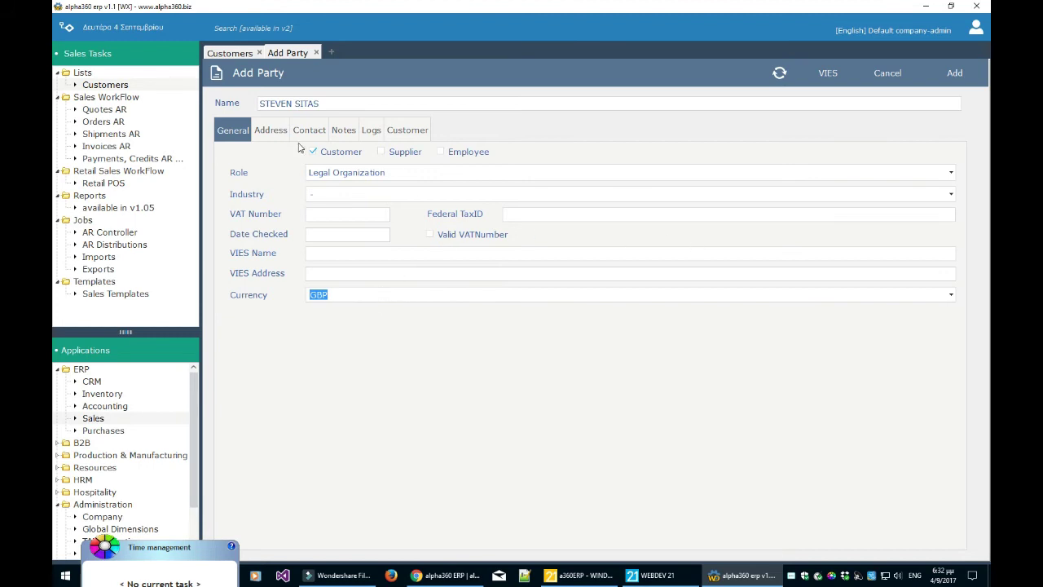
- Look through the party's address, contacts, notes, logs and customer settings
left_click(275, 133)
left_click(306, 133)
left_click(341, 134)
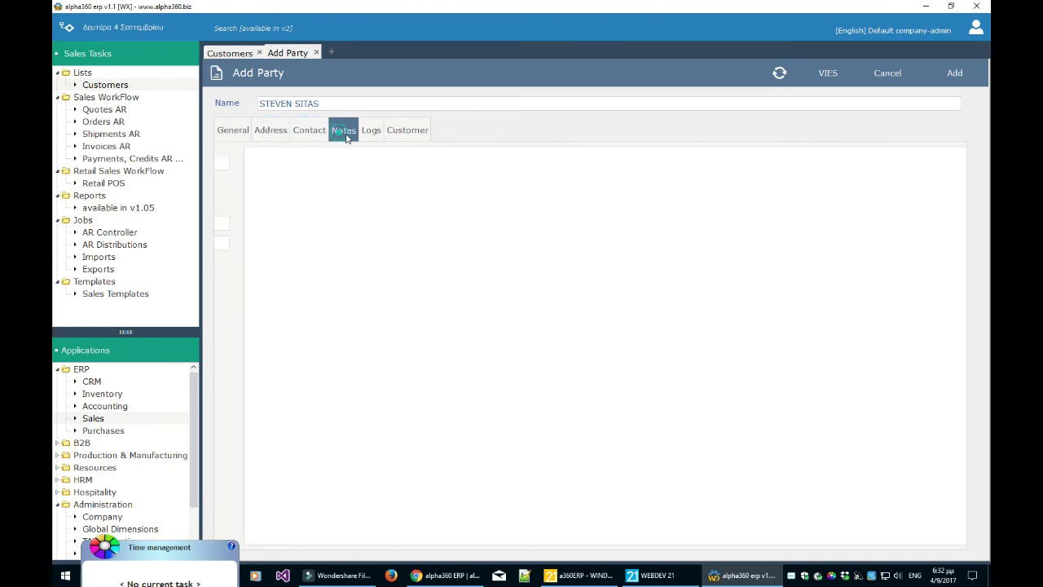
left_click(371, 139)
left_click(402, 136)
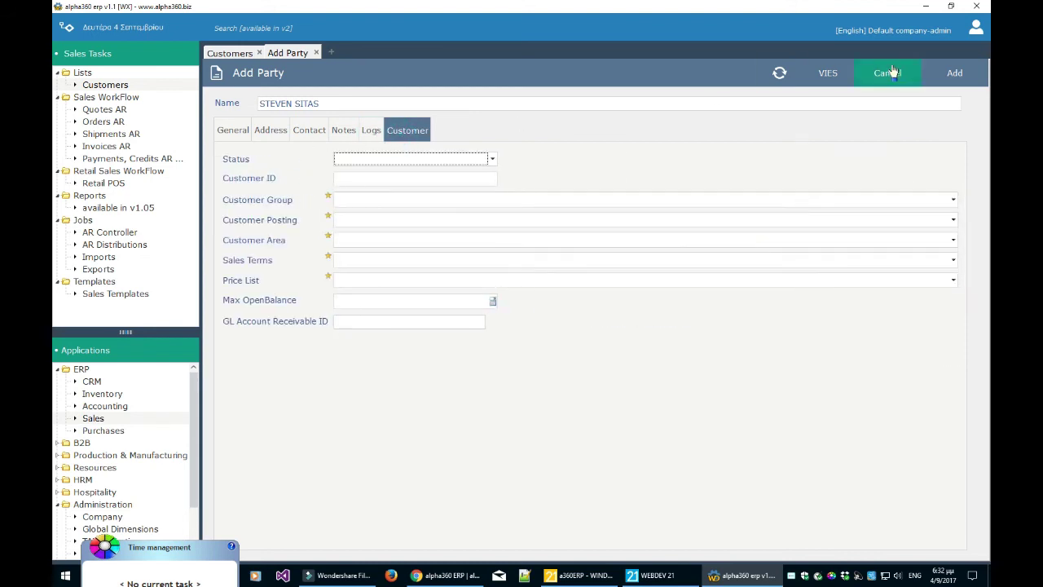
- Set LOCAL posting, 30 Days from Invoice terms and the Retail price list, then save the customer
left_click(410, 199)
left_click(403, 216)
left_click(400, 220)
left_click(395, 241)
left_click(393, 242)
left_click(389, 254)
left_click(389, 261)
left_click(387, 277)
left_click(387, 282)
left_click(389, 295)
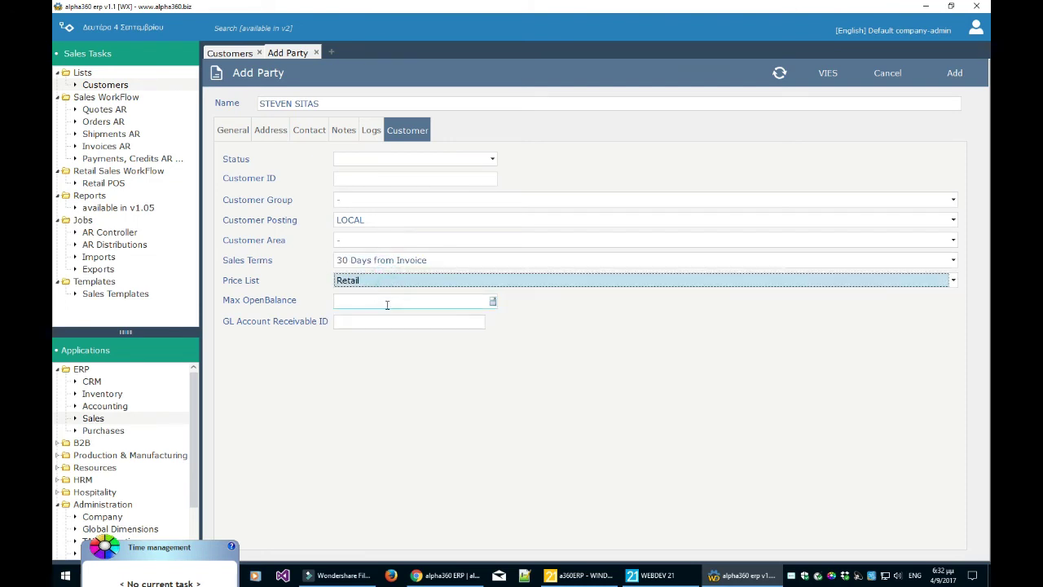
left_click(955, 73)
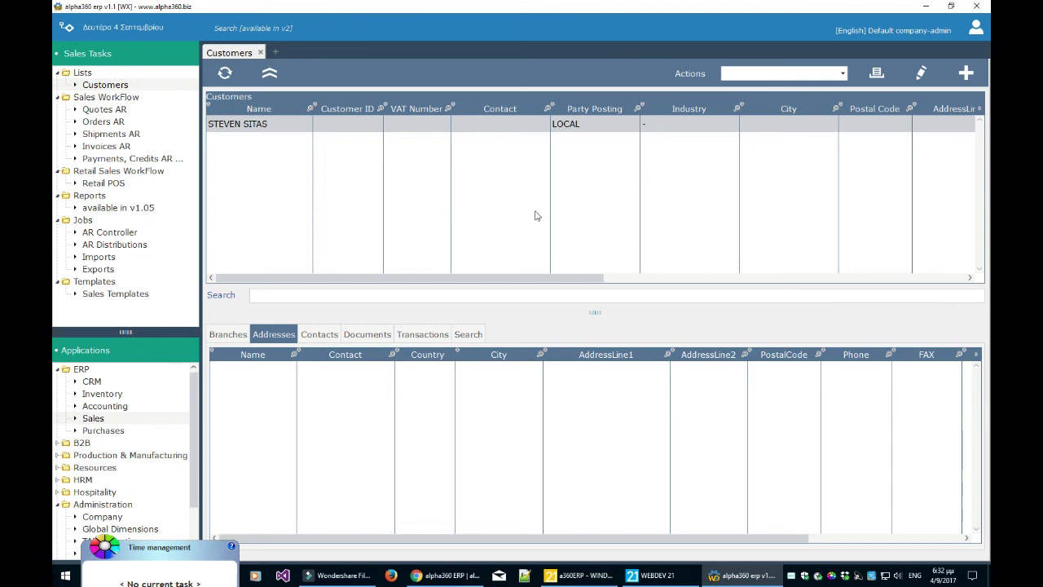
left_click(923, 75)
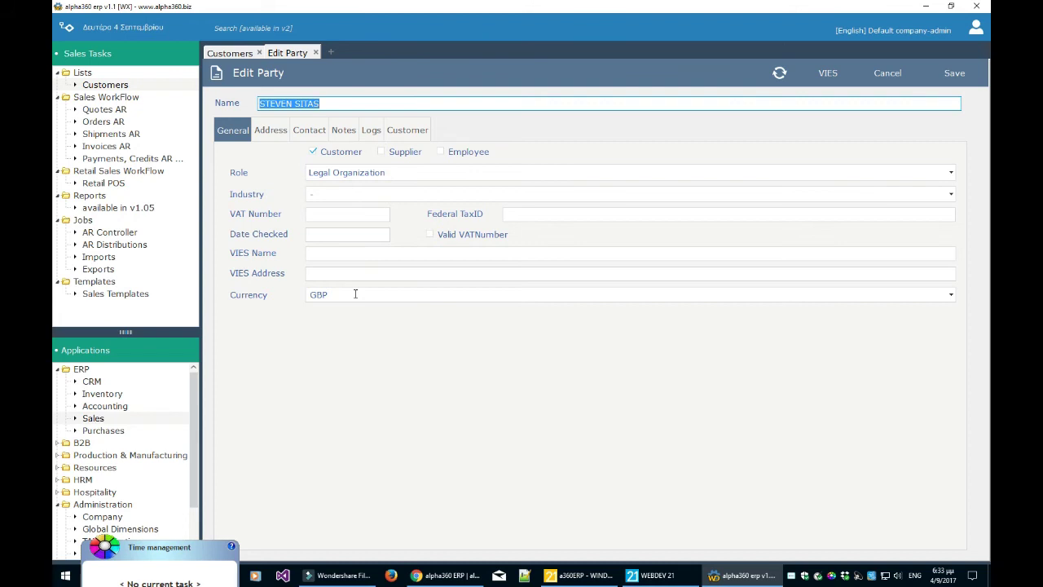
left_click_drag(353, 298, 304, 297)
left_click(335, 296)
double_click(334, 296)
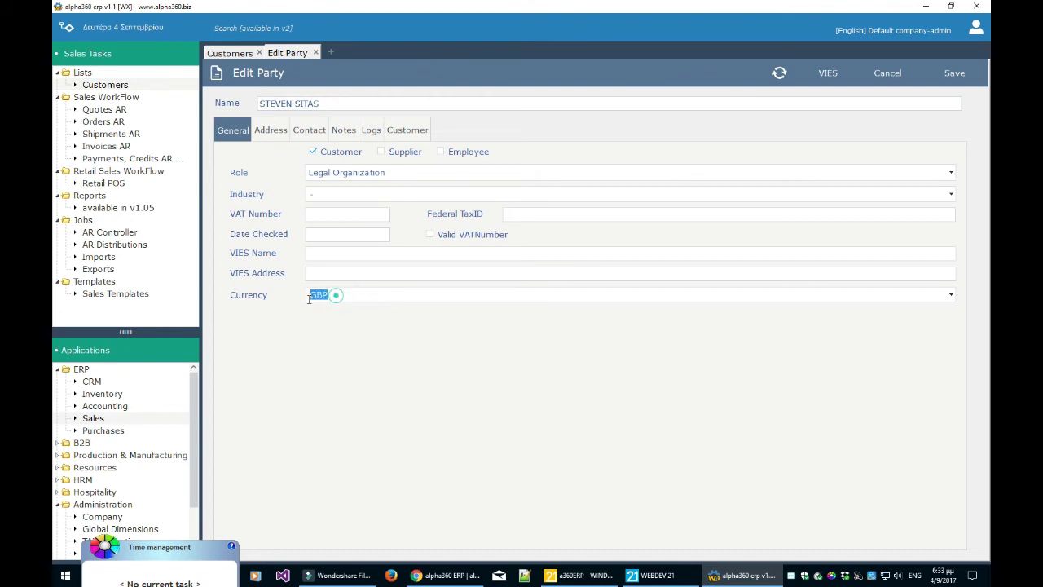
left_click(339, 297)
double_click(320, 298)
left_click(335, 297)
double_click(343, 294)
double_click(330, 294)
left_click(340, 295)
triple_click(319, 105)
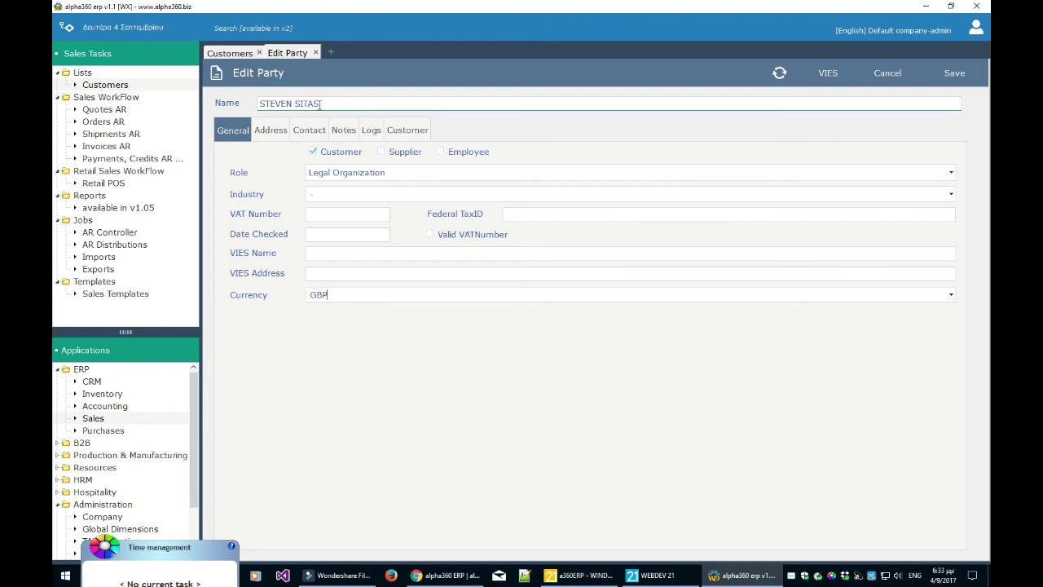
left_click(334, 292)
left_click_drag(330, 293, 301, 296)
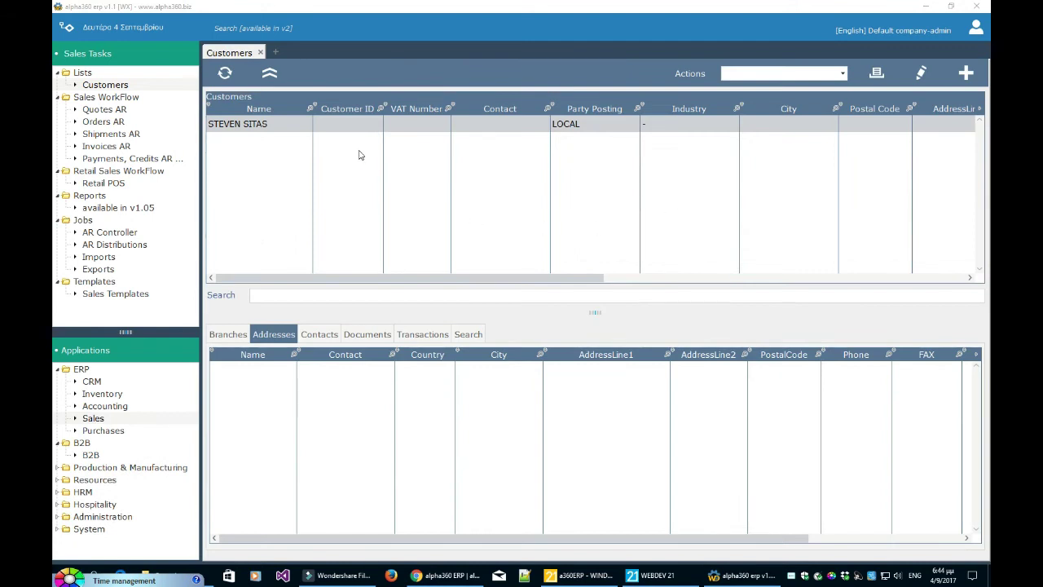
left_click(355, 129)
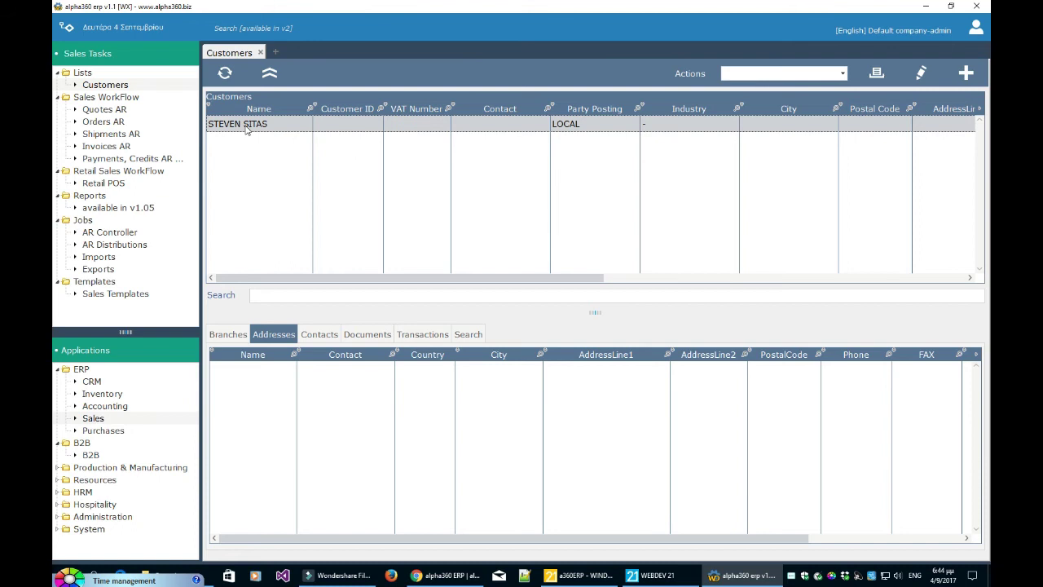
left_click_drag(553, 277, 386, 277)
left_click(918, 82)
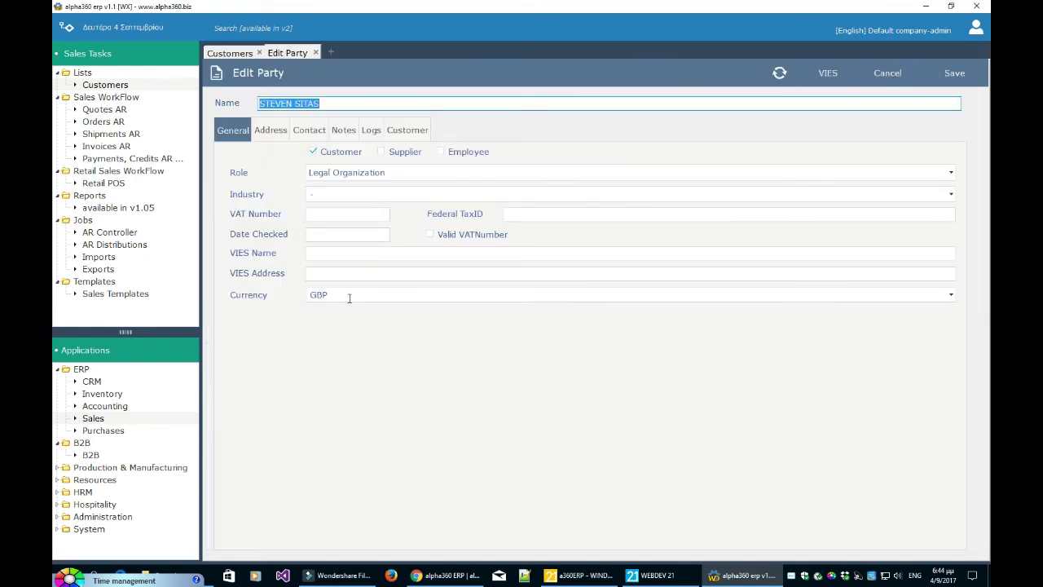
left_click(888, 75)
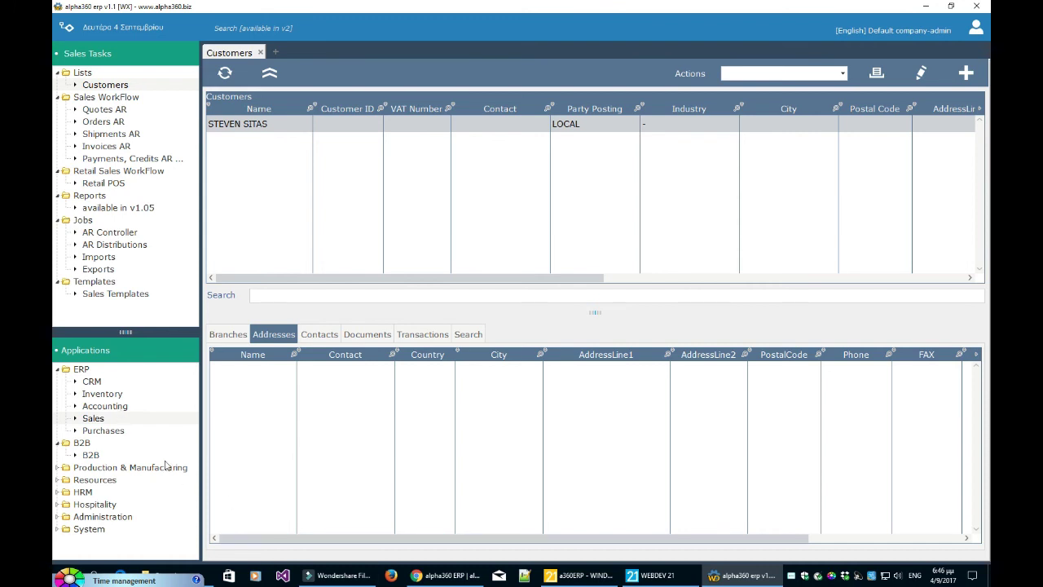
- In Accounting's GL accounts, browse 2030 VAT (Sales), 1011 Bank Account and 1012 Bank Account GBP
left_click(111, 410)
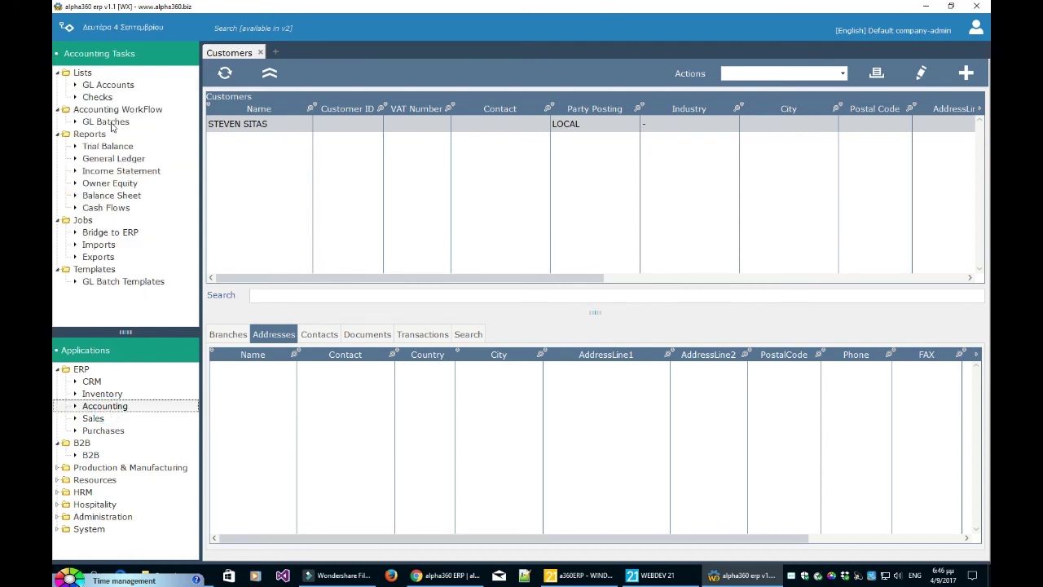
left_click(108, 86)
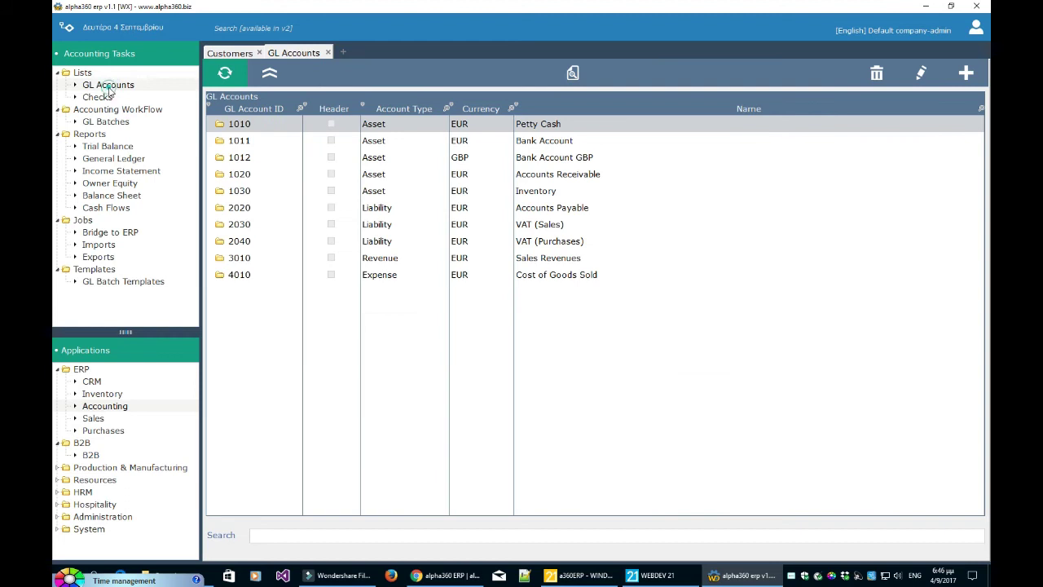
left_click(531, 223)
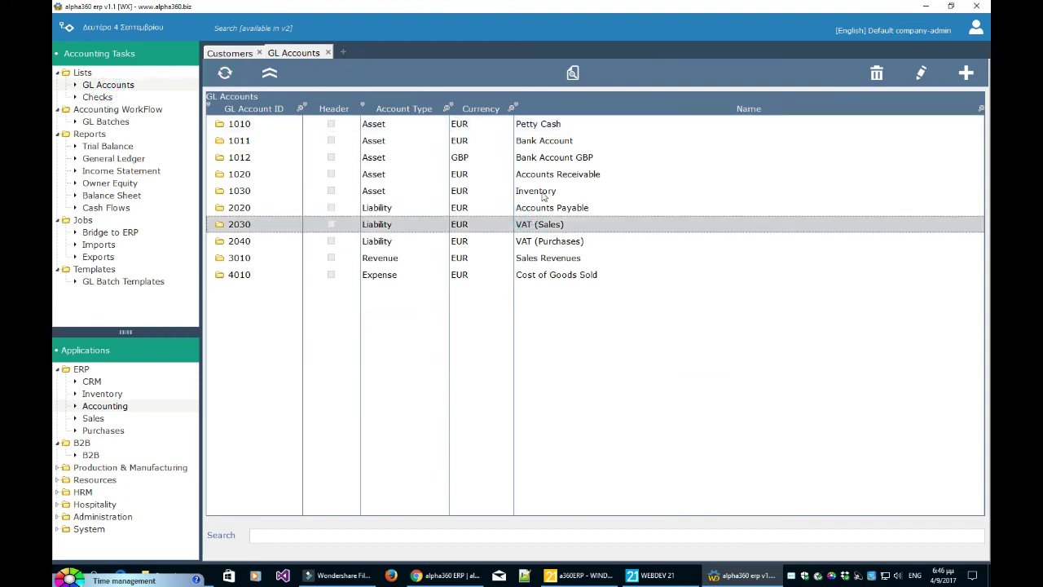
left_click(546, 143)
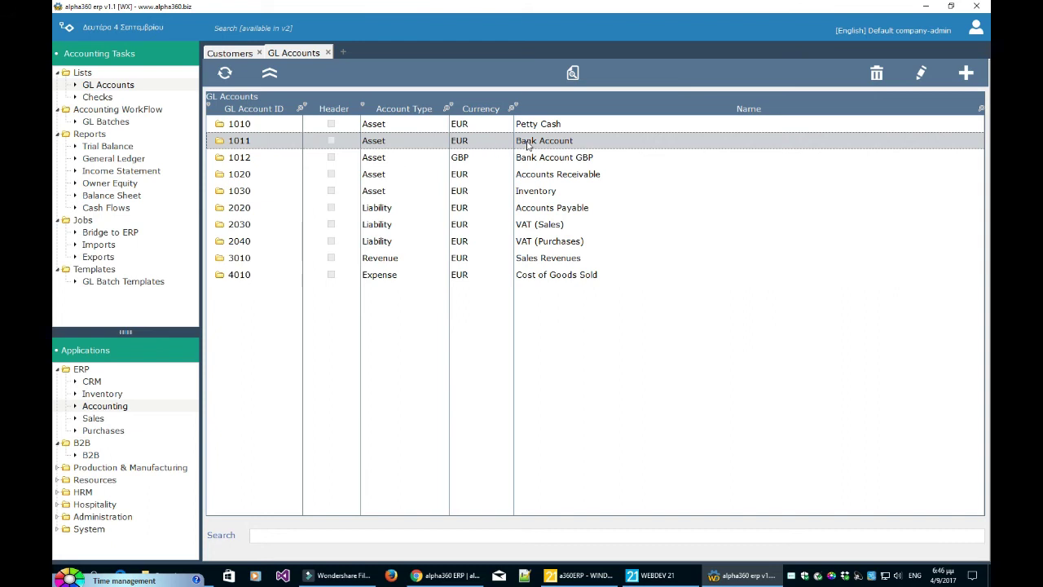
left_click(545, 162)
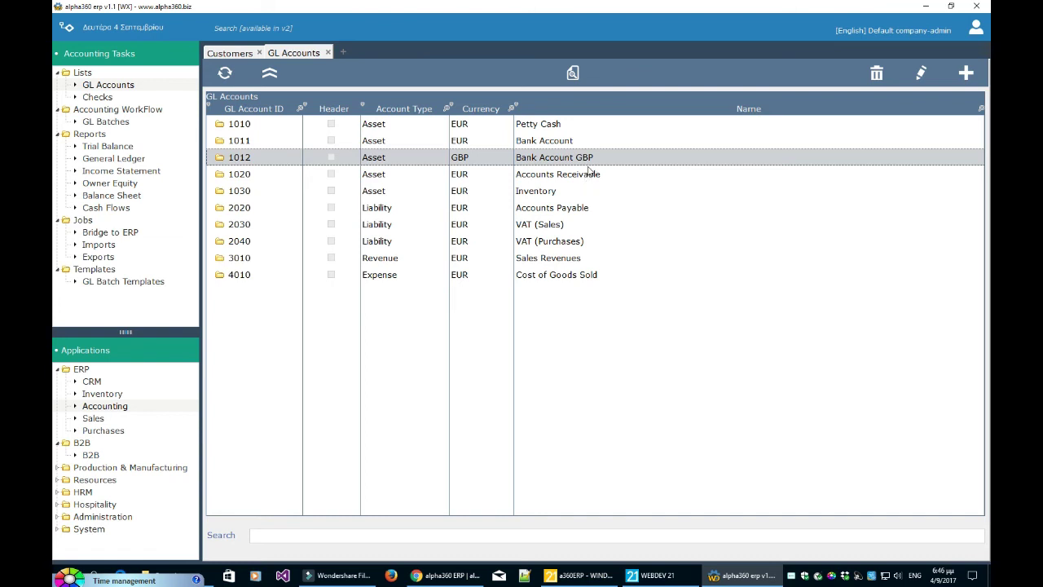
- View account 1012's details without changes, then show the GL Batches list
left_click(920, 73)
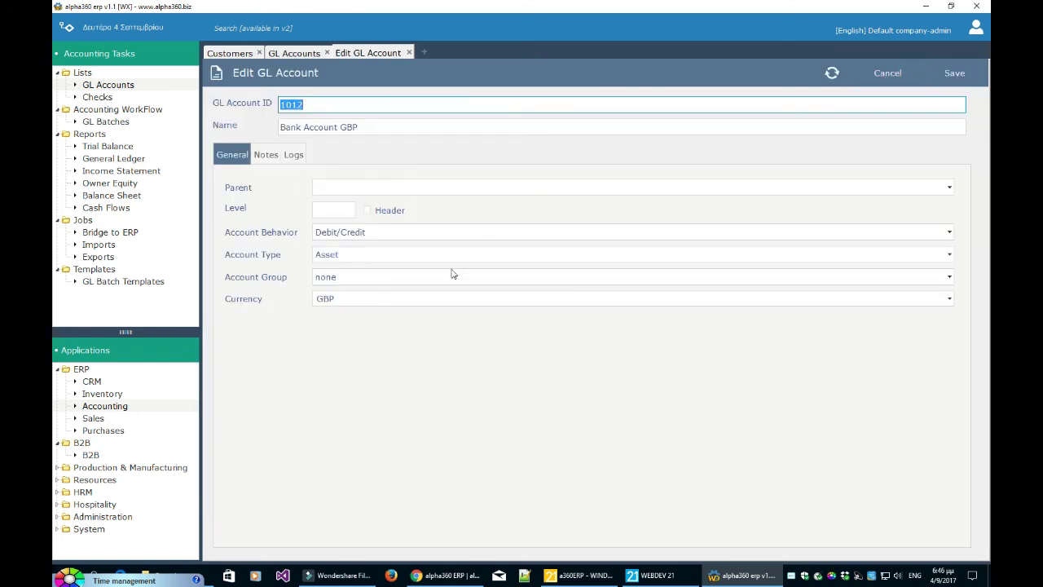
left_click(886, 75)
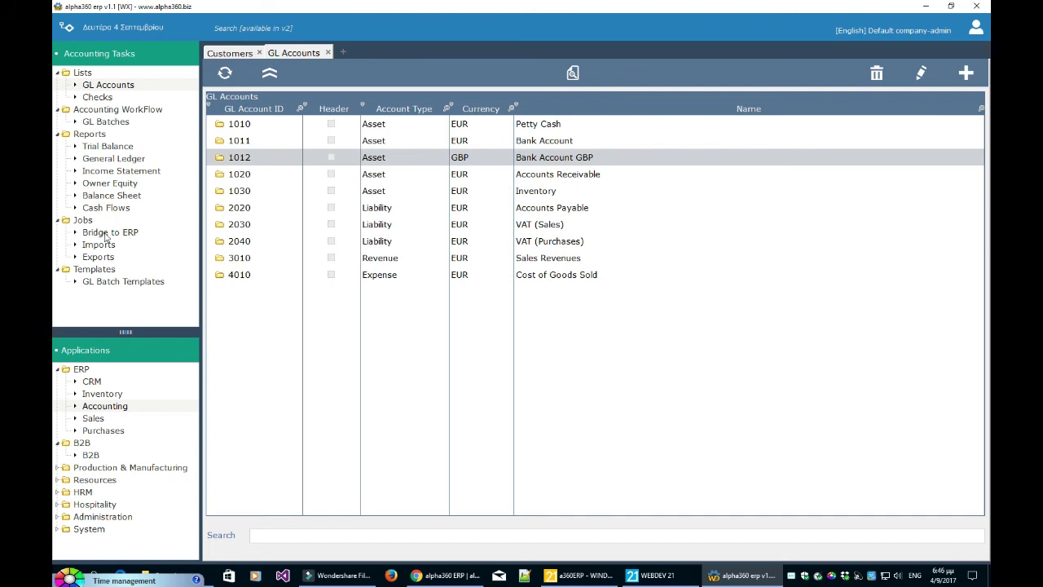
left_click(115, 124)
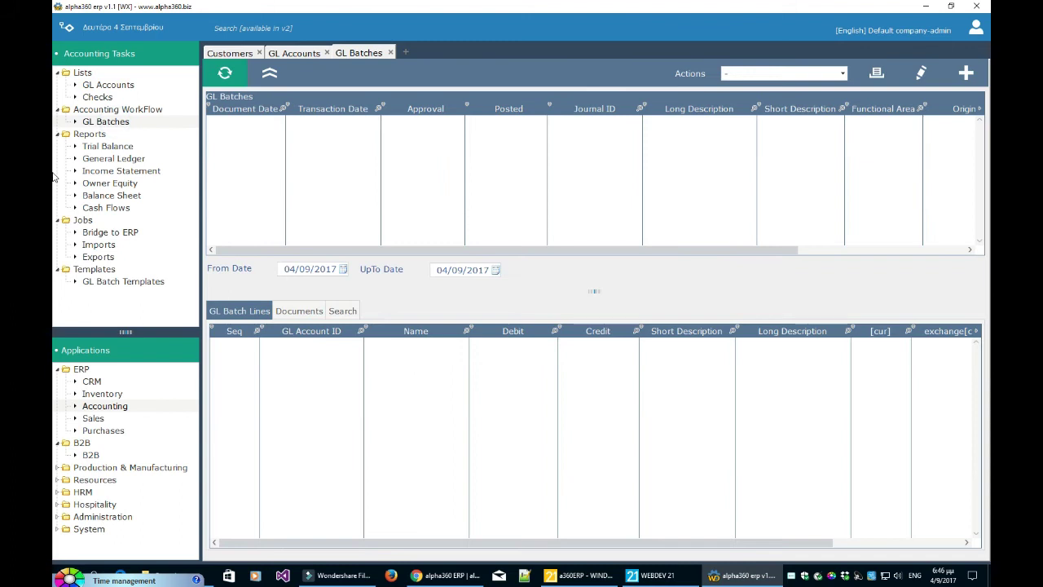
- Create a GL Journal batch described 'test', kept Approved with Draft left cleared
left_click(966, 72)
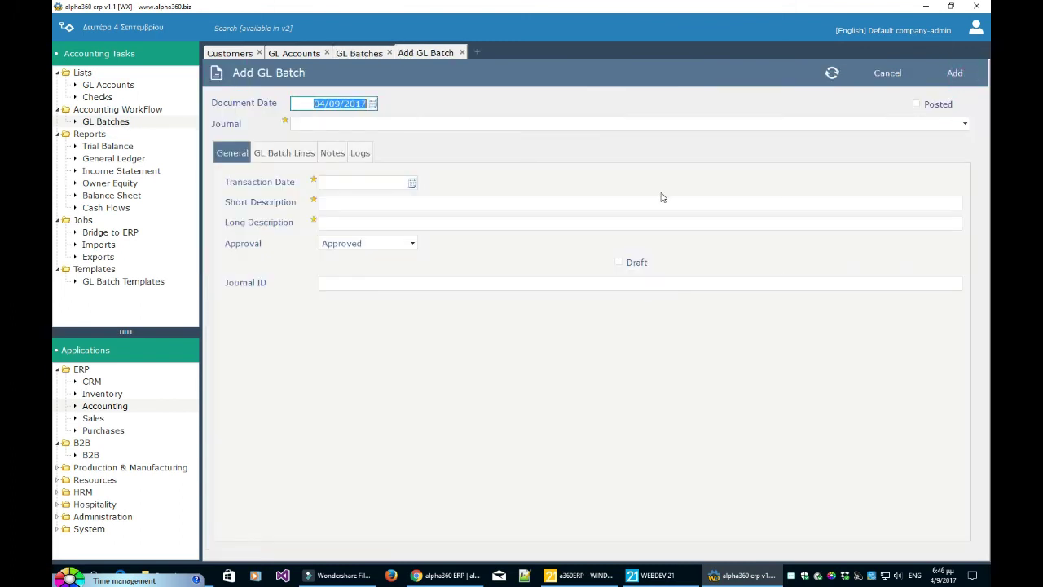
left_click(615, 124)
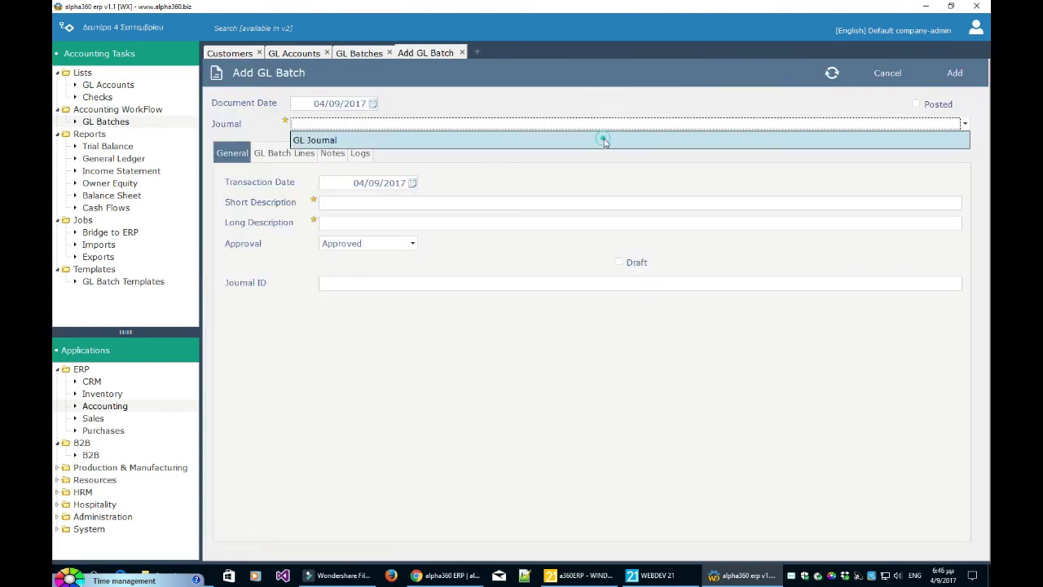
left_click(603, 139)
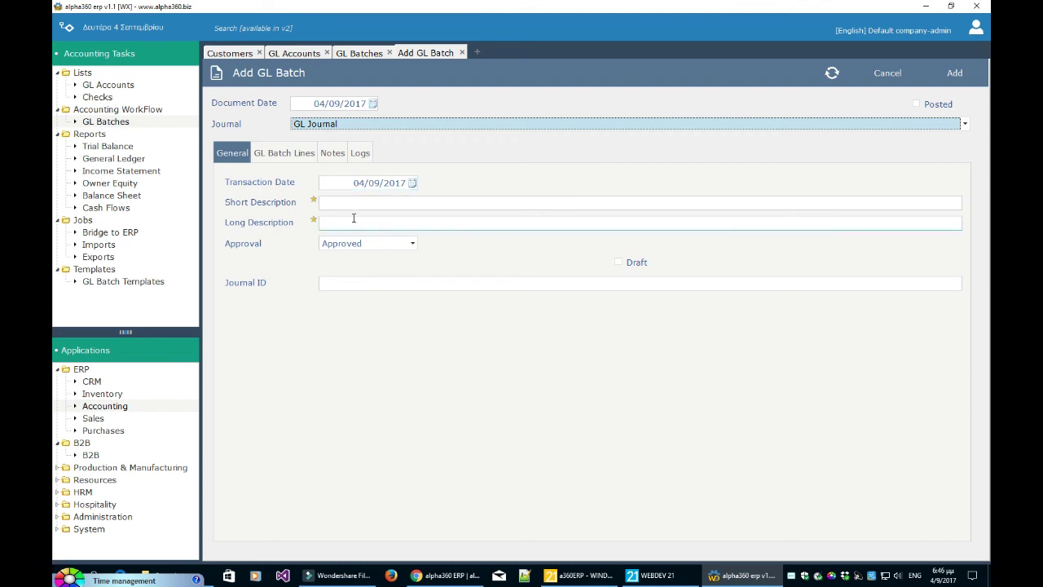
left_click(361, 203)
type("test")
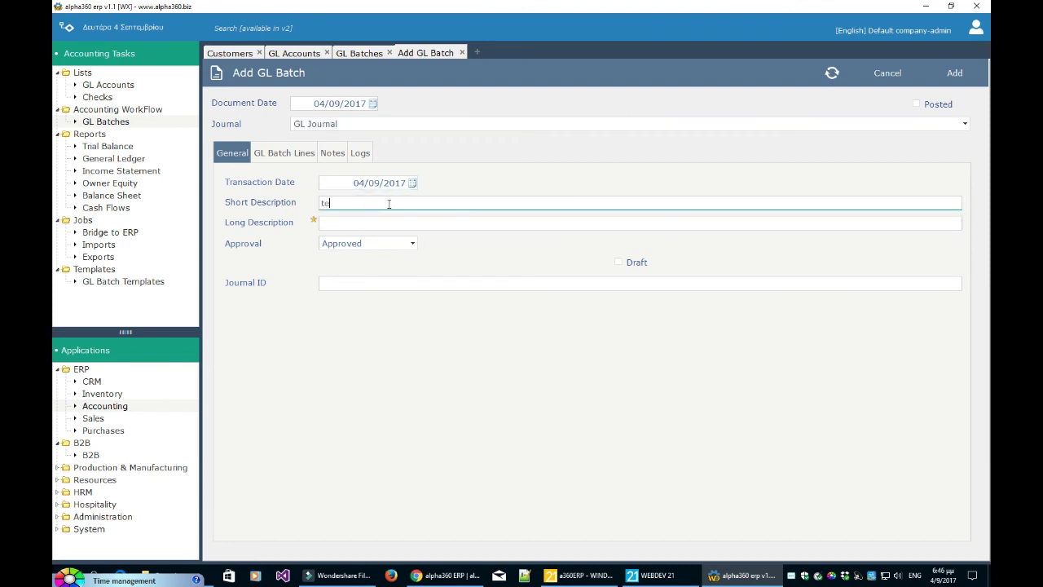
key("Tab")
key("Tab")
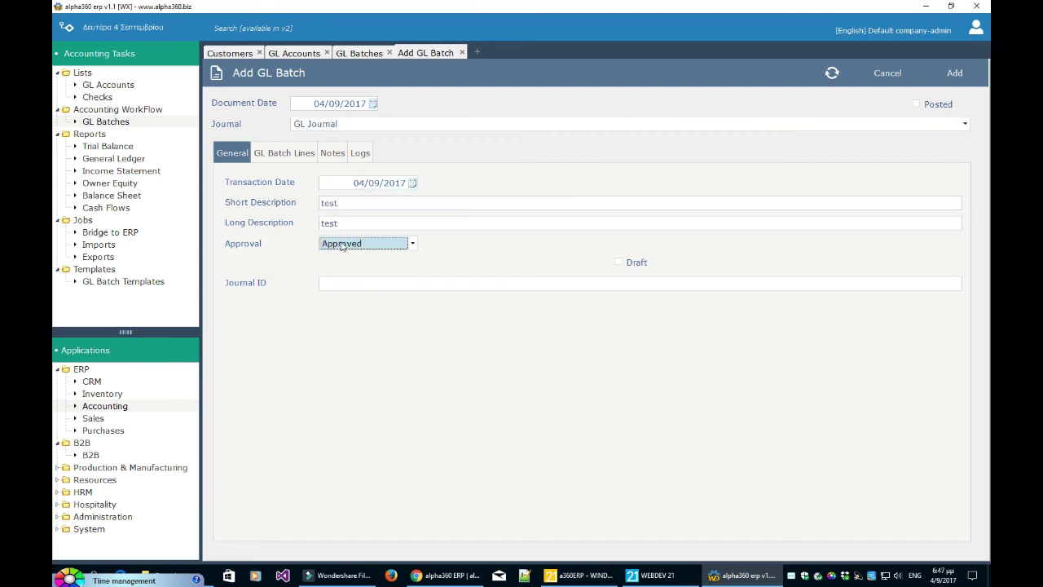
left_click(346, 244)
left_click(450, 250)
left_click(619, 263)
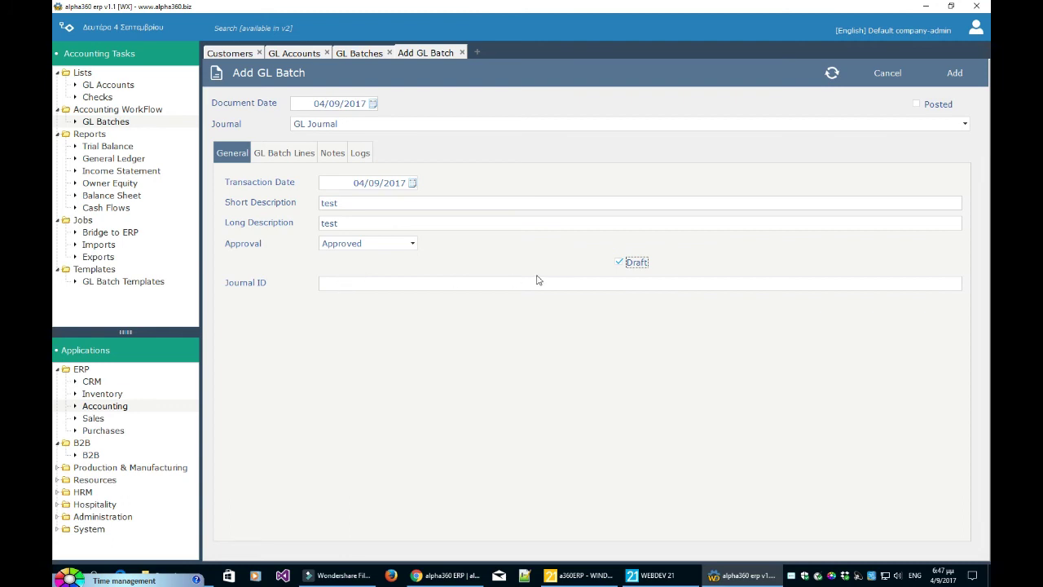
left_click(628, 265)
- Add a batch line debiting 100 to account 1011 Bank Account
left_click(291, 157)
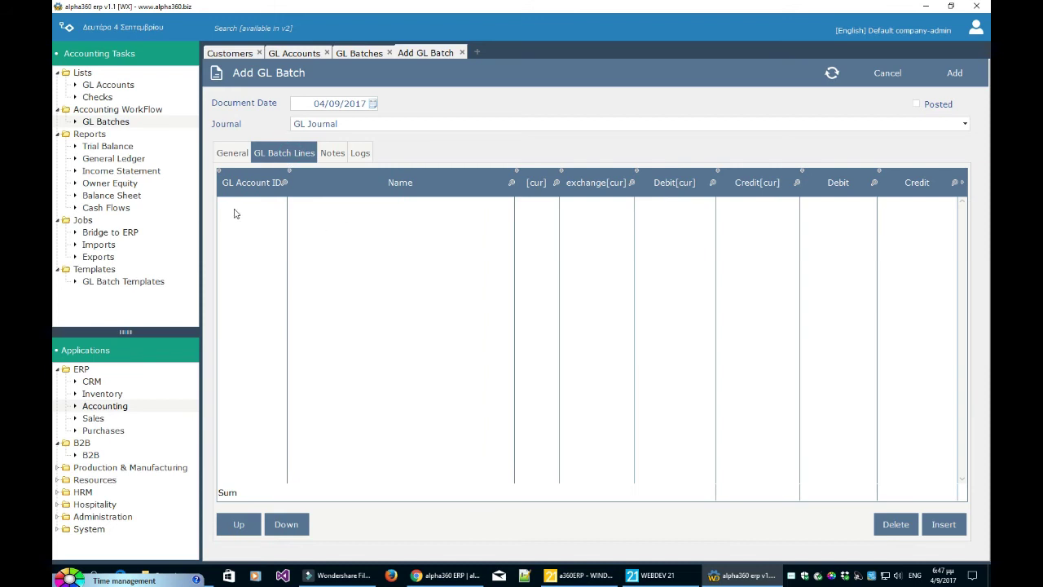
left_click(943, 524)
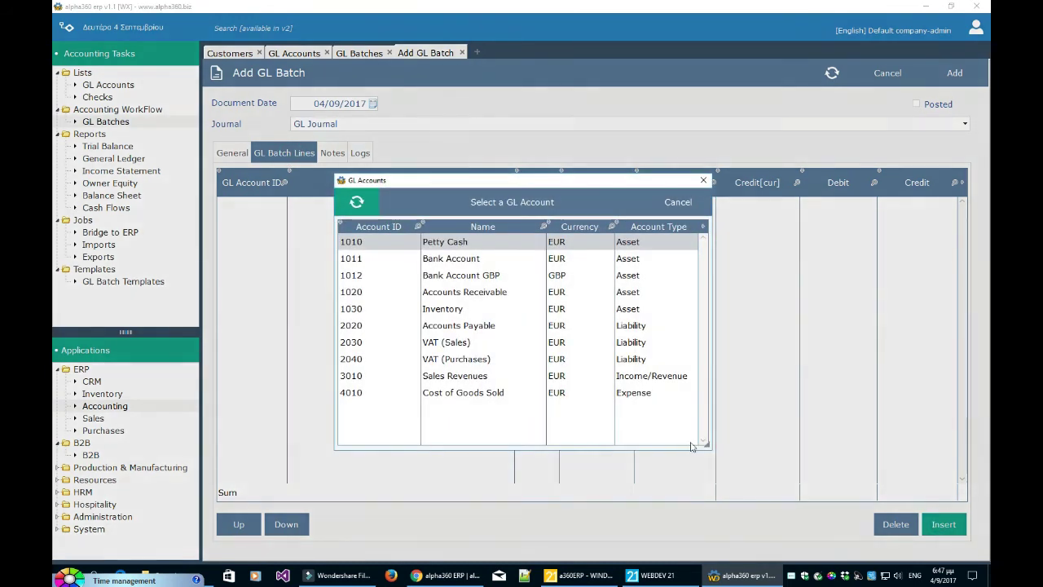
double_click(515, 259)
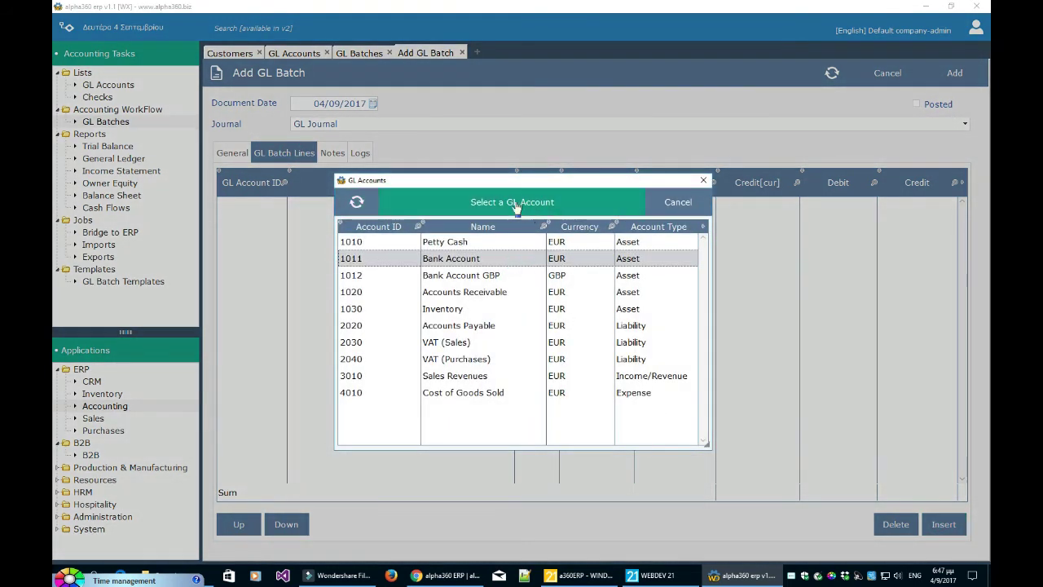
type("100")
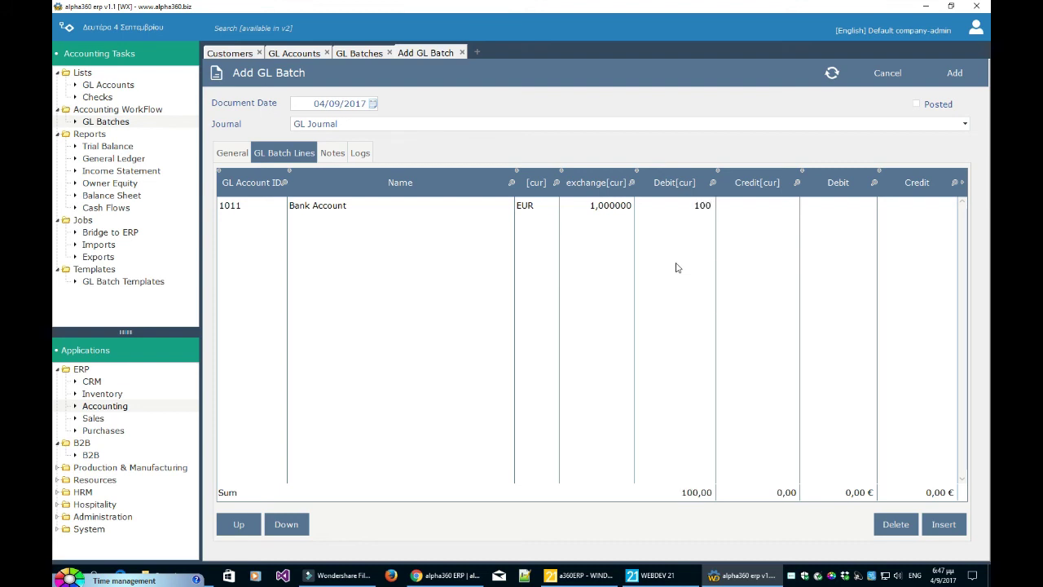
left_click(647, 257)
- Add a 1012 Bank Account GBP line with exchange rate 2 and a 50 currency credit
left_click(941, 526)
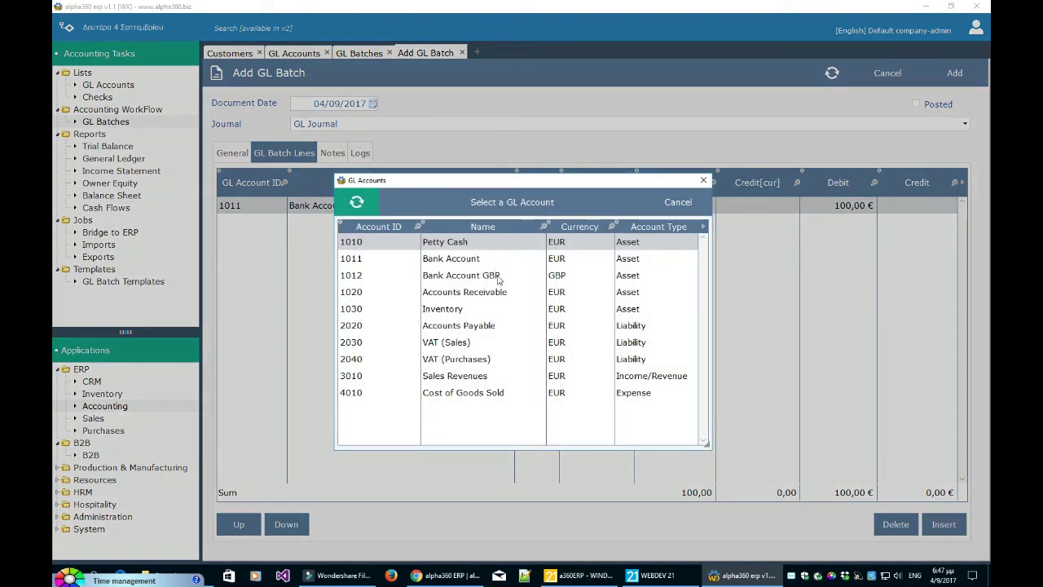
left_click(497, 277)
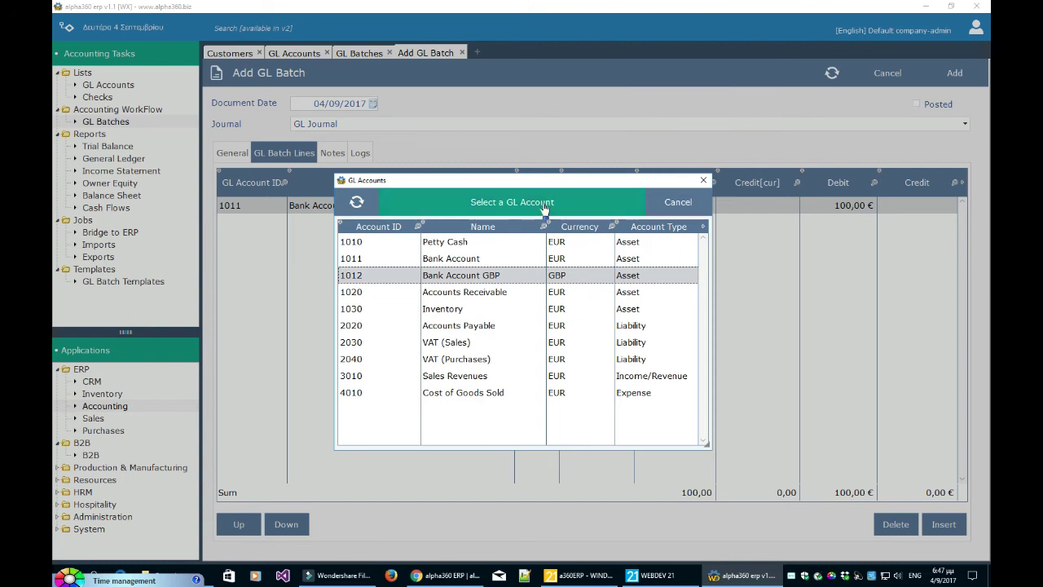
key("Return")
left_click(602, 227)
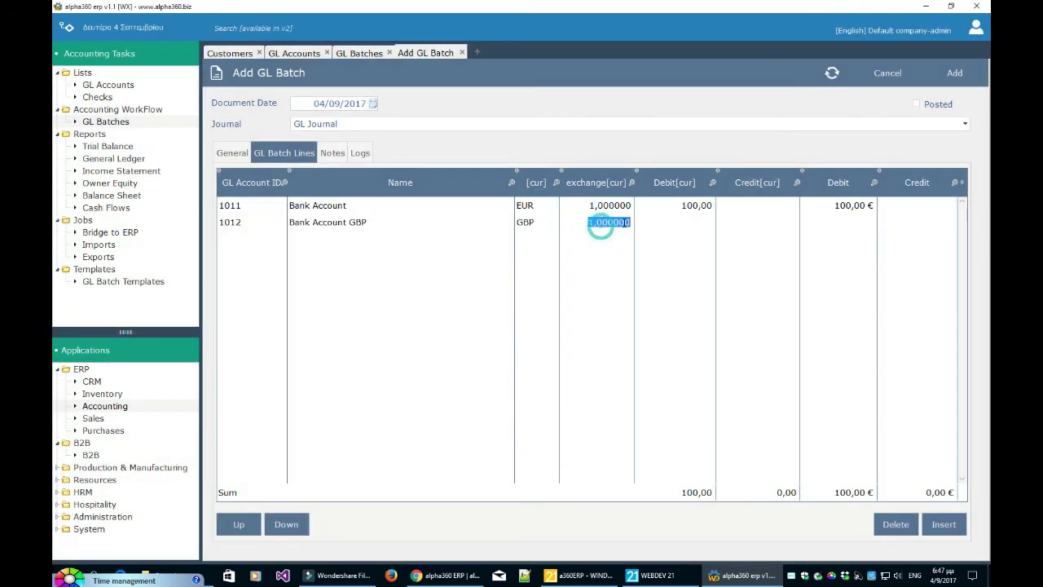
type("2")
left_click(646, 221)
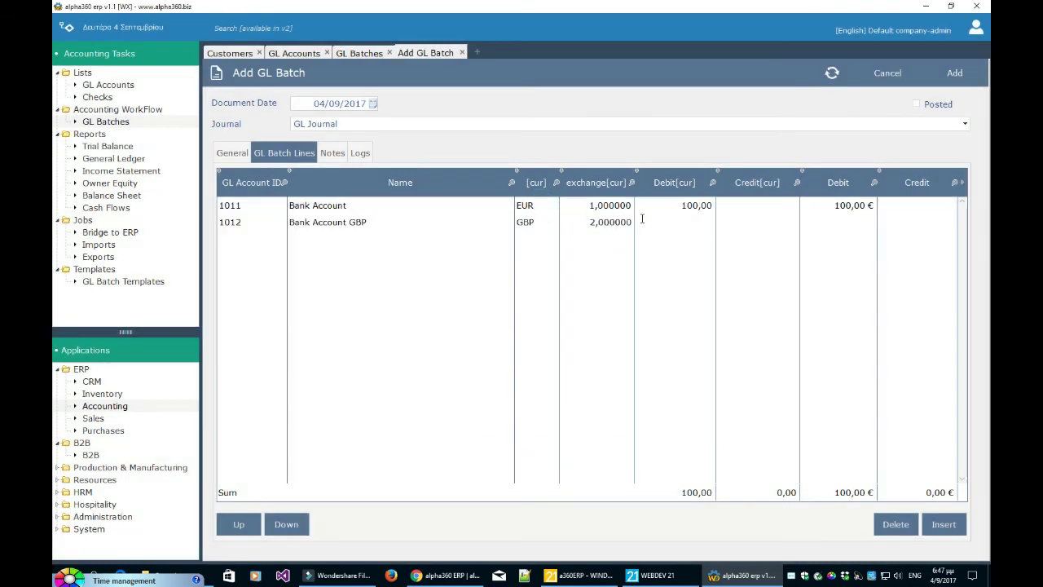
left_click(758, 225)
type("50")
left_click(831, 299)
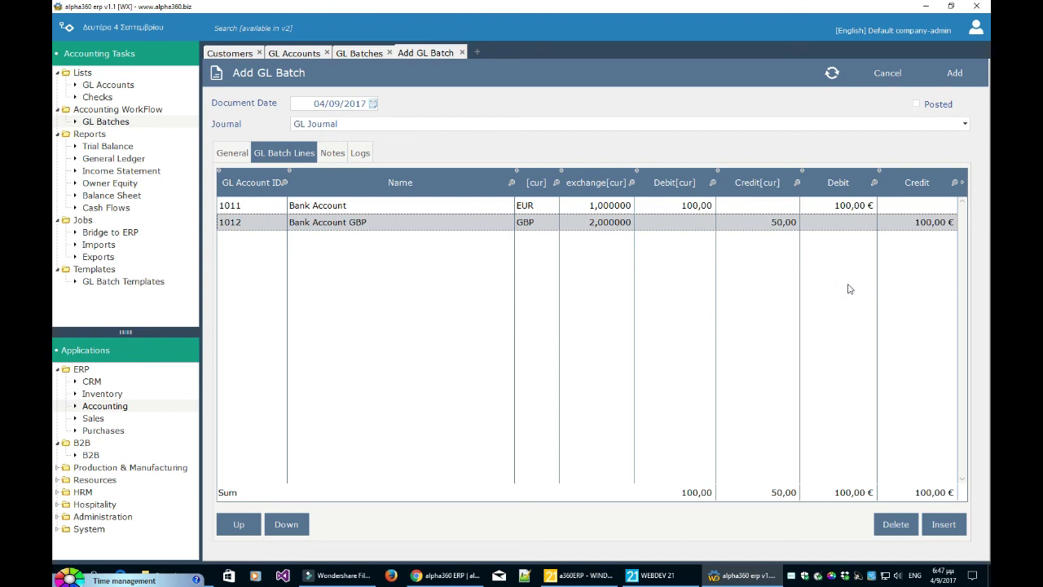
- Review the two batch lines and save the GL batch
left_click(865, 208)
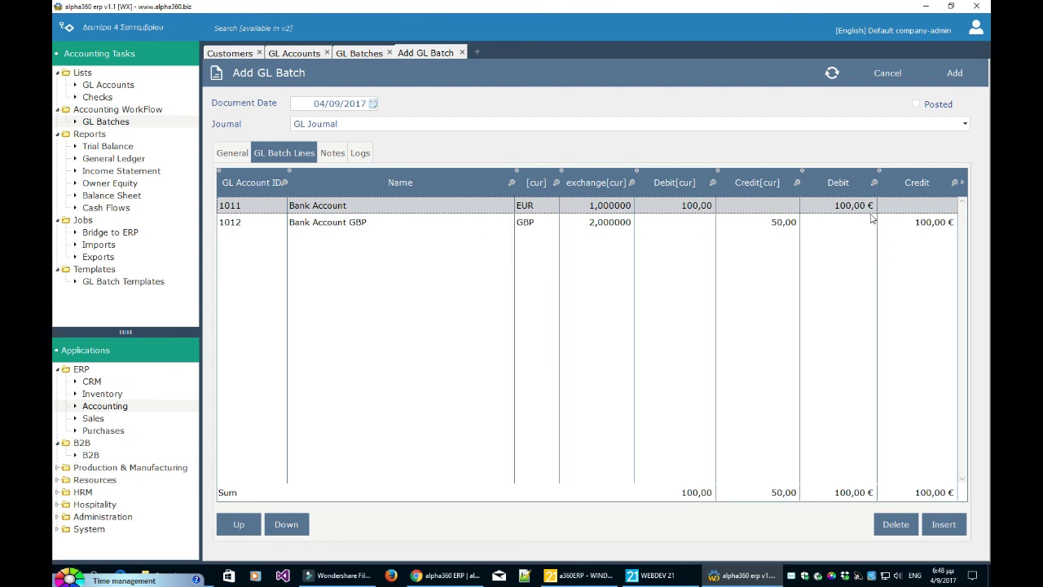
left_click(928, 226)
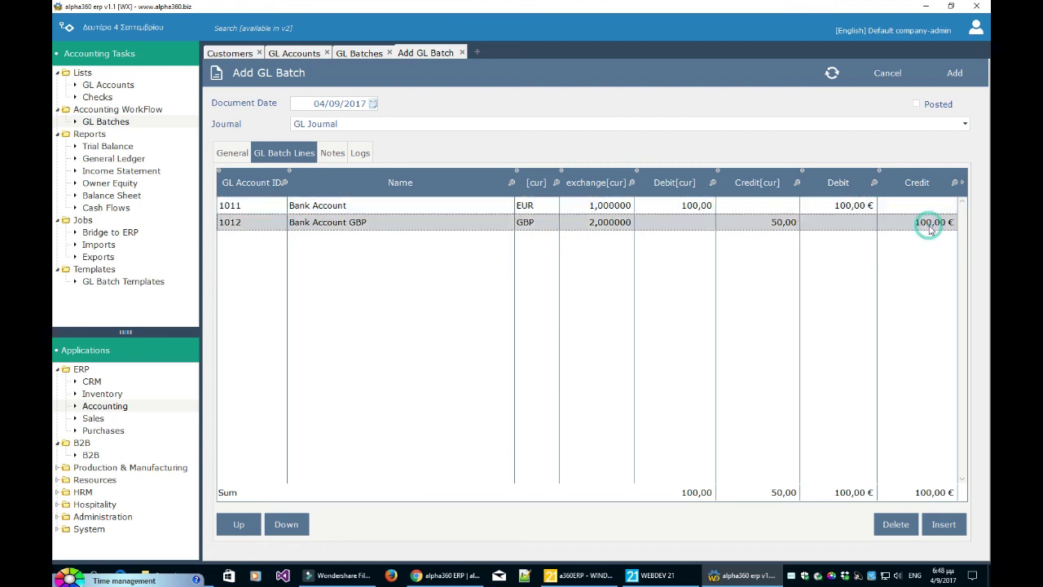
left_click(854, 209)
left_click(904, 224)
left_click(863, 209)
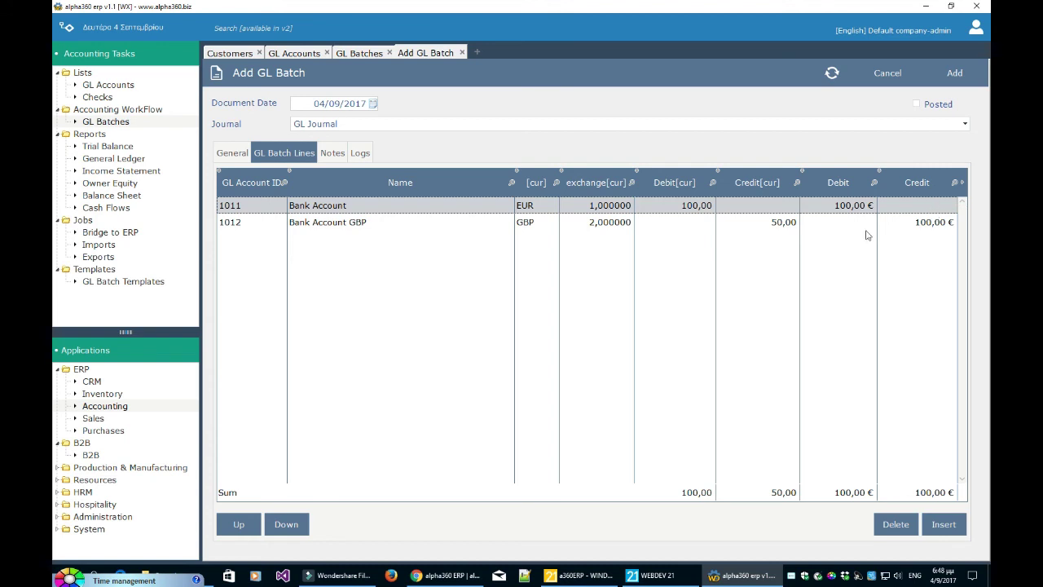
left_click(644, 228)
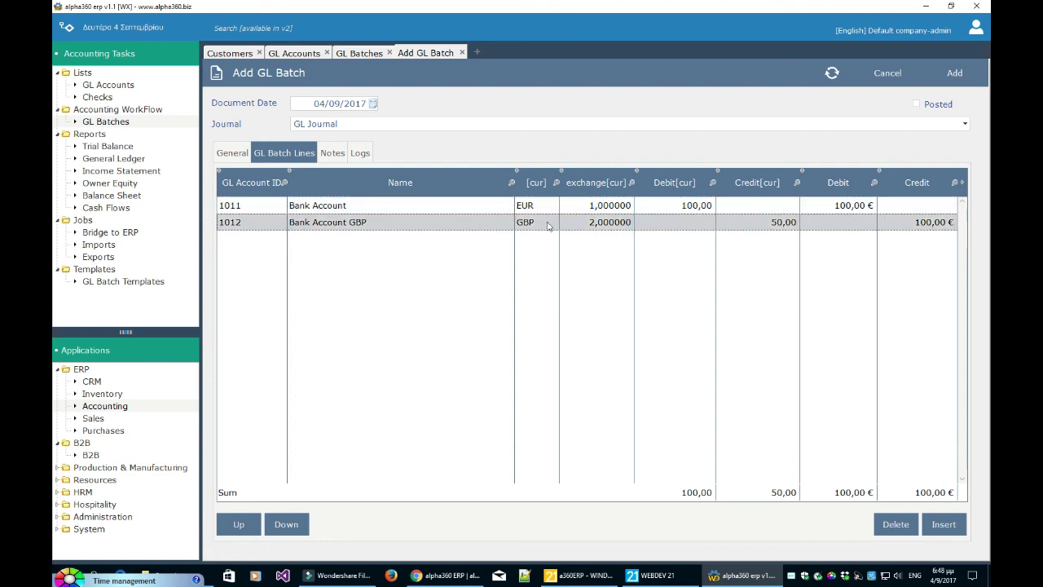
left_click(326, 207)
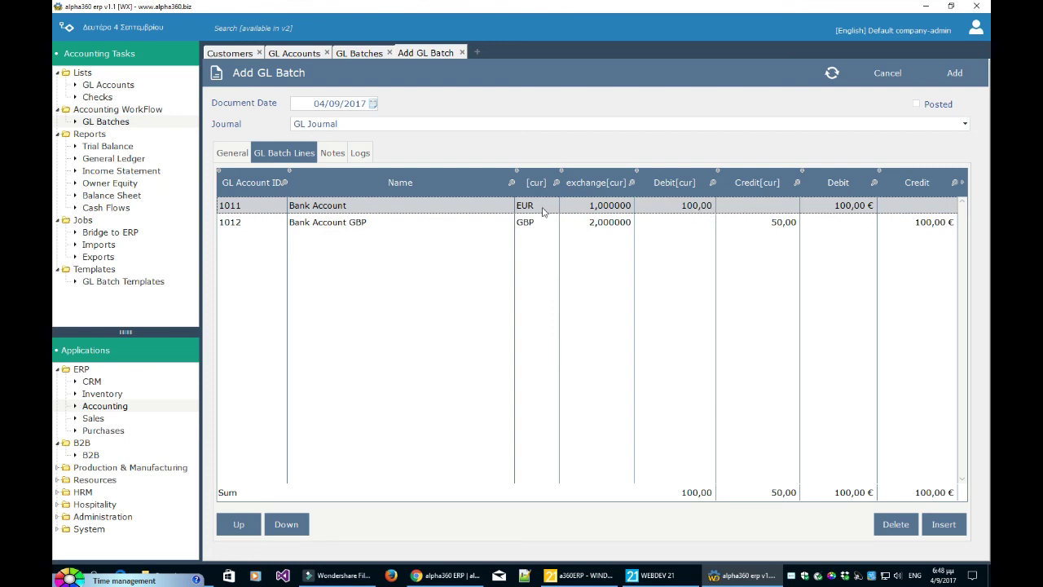
left_click(606, 225)
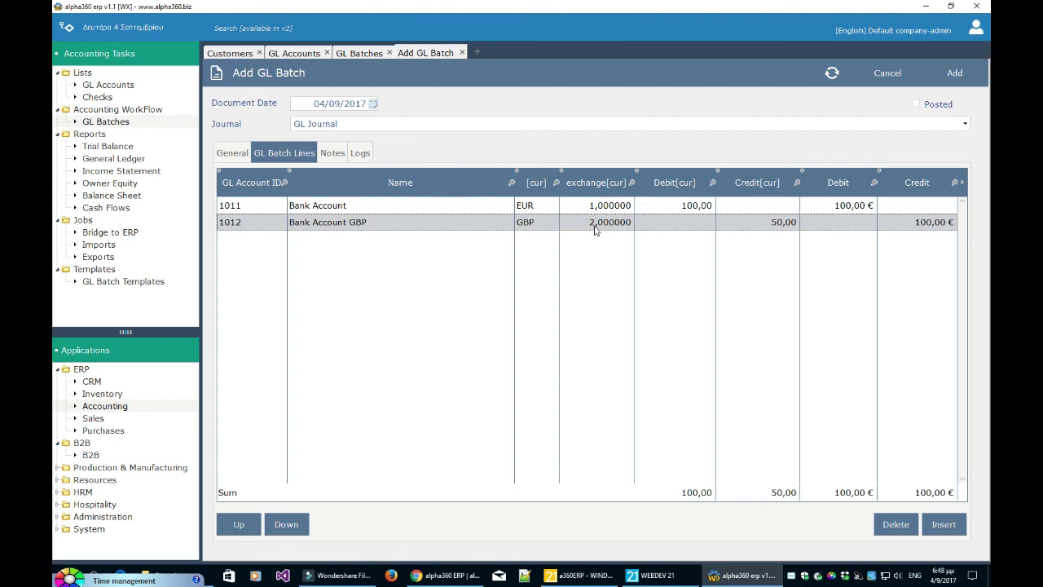
left_click(841, 208)
left_click(917, 226)
left_click(955, 73)
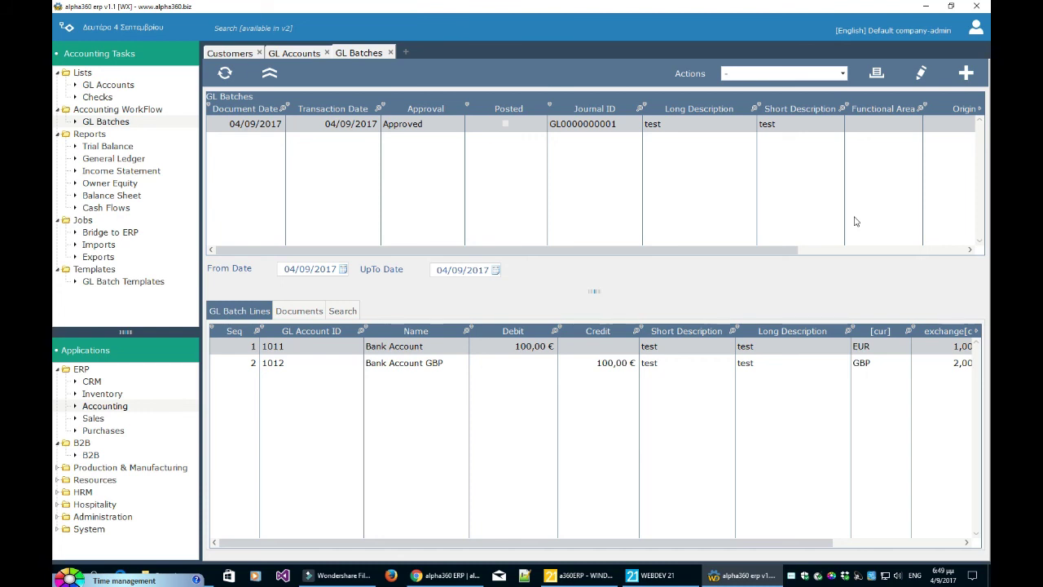
- In the GL Accounts list, select account 2030 VAT (Sales) and open its details
left_click(280, 52)
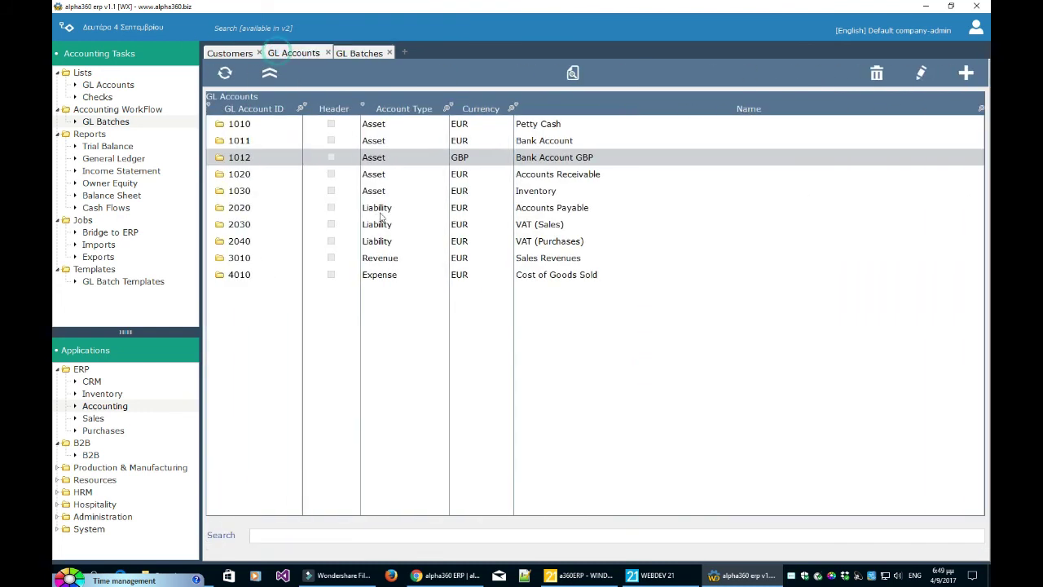
left_click(454, 173)
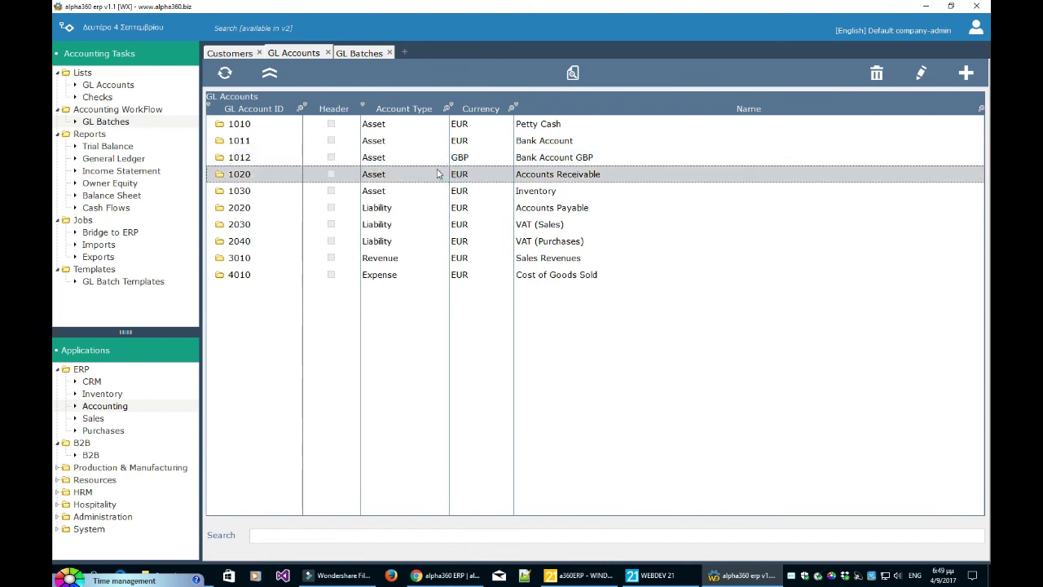
left_click(448, 157)
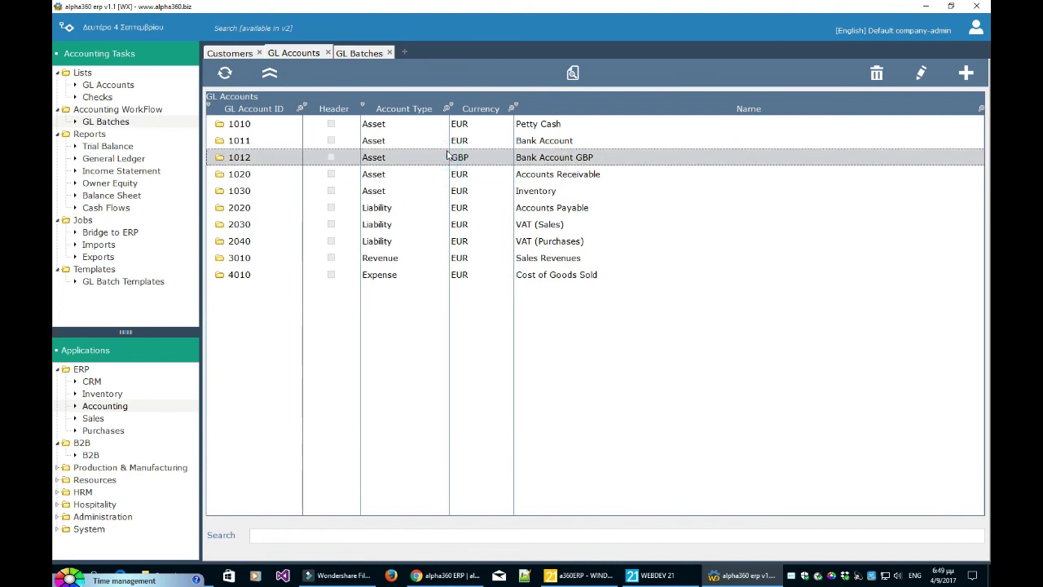
left_click(459, 226)
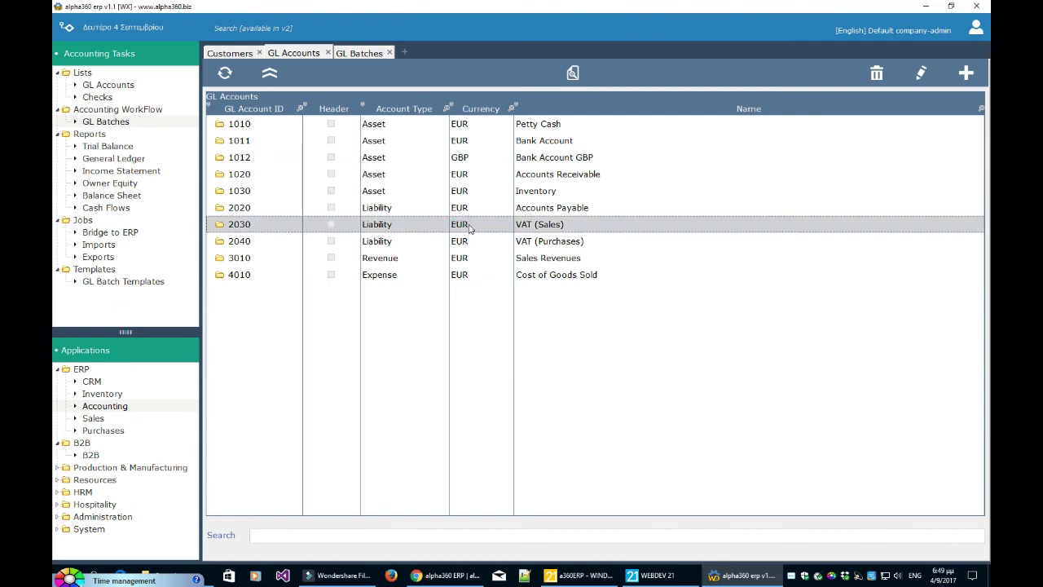
left_click(920, 73)
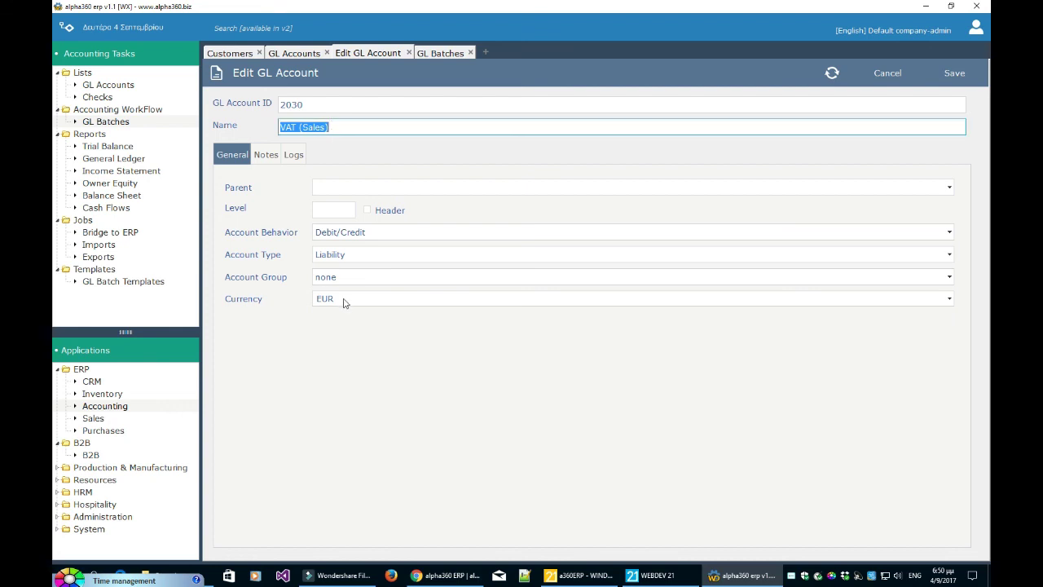
- Reopen the GL batch for editing, then compare accounts 1011, 1012 and 1020 in GL Accounts
left_click(408, 52)
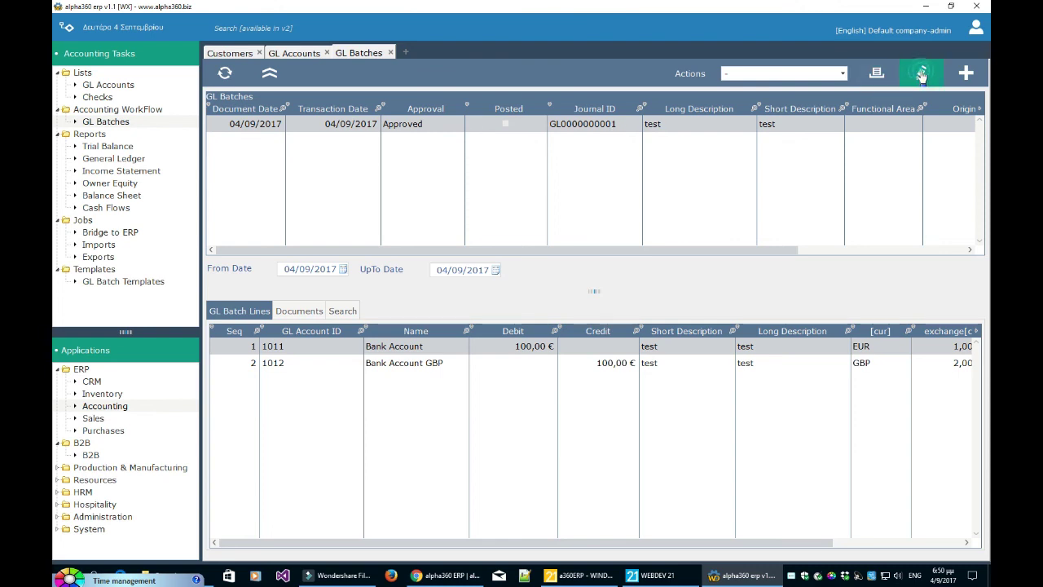
left_click(920, 72)
left_click(298, 53)
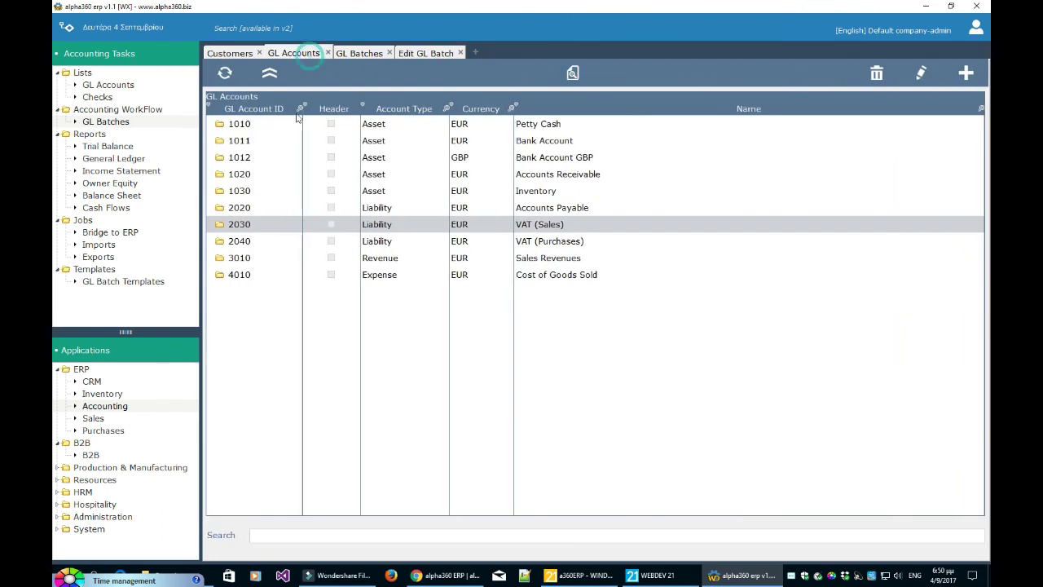
left_click(574, 142)
left_click(574, 157)
left_click(412, 143)
left_click(407, 153)
left_click(570, 174)
left_click(570, 159)
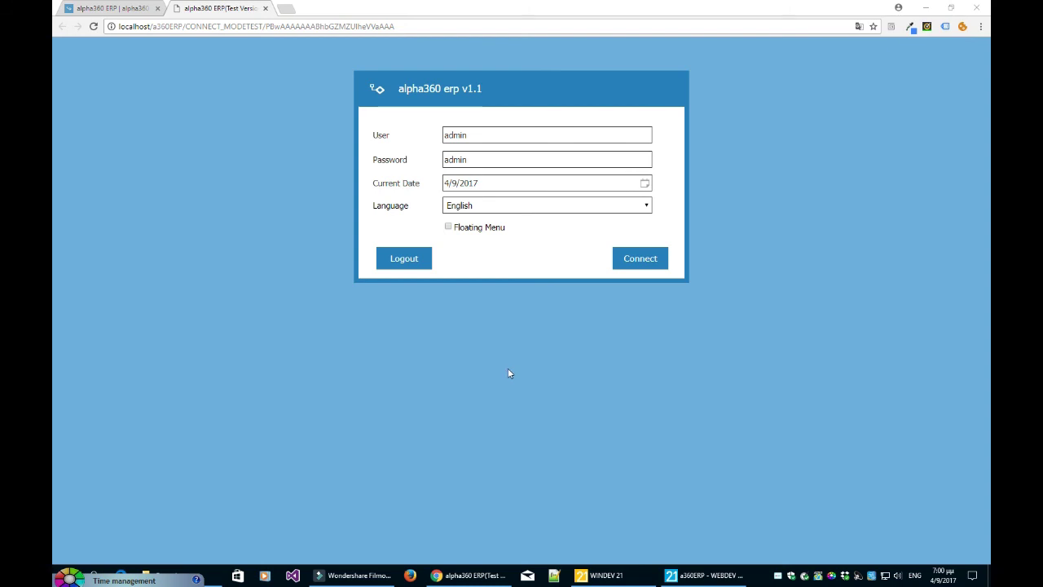
- Glance at the alpha360.biz home page, then log in to the web ERP with Floating Menu on
left_click(123, 9)
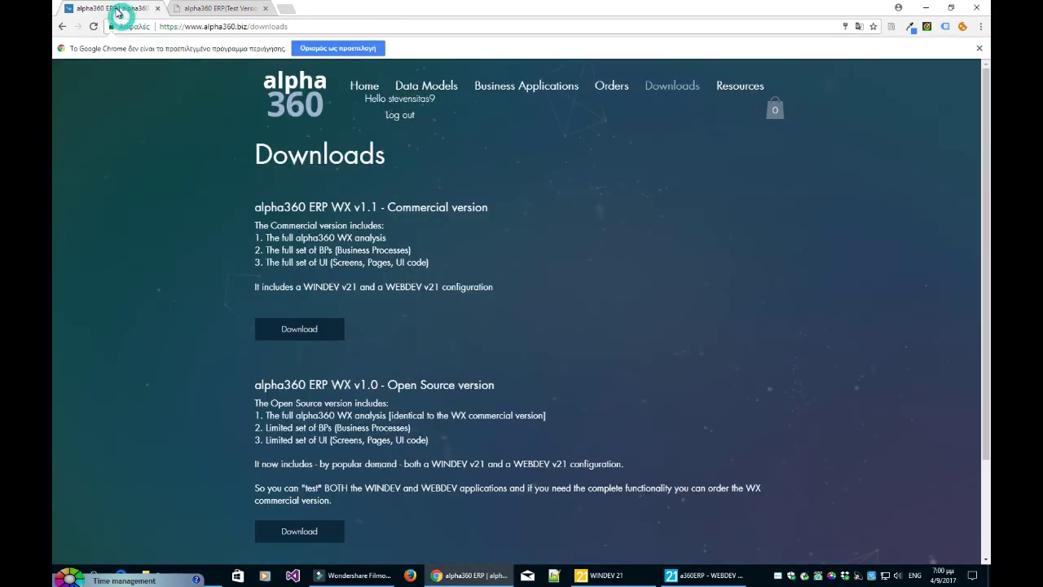
left_click(364, 85)
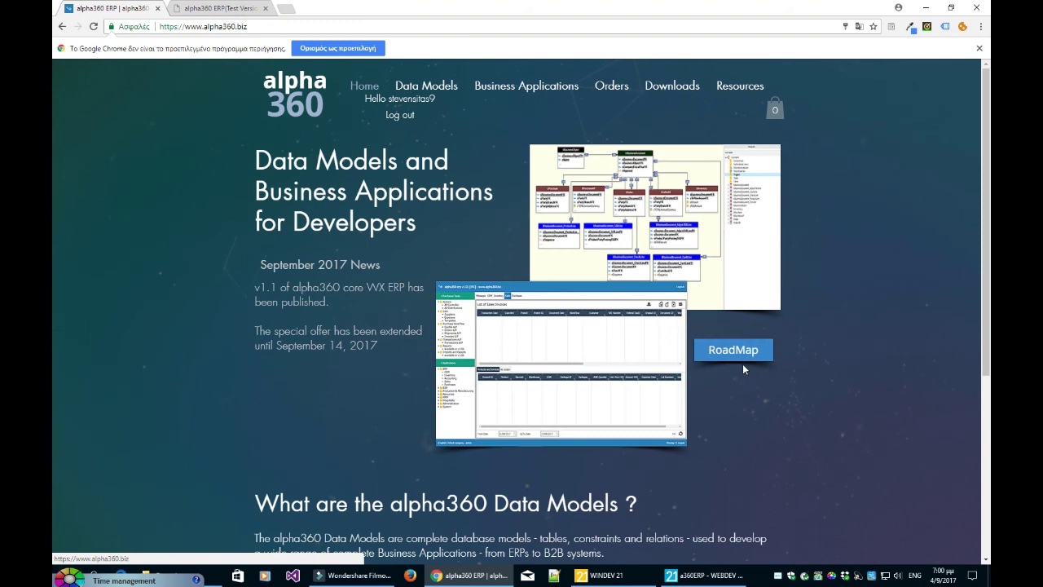
left_click(235, 9)
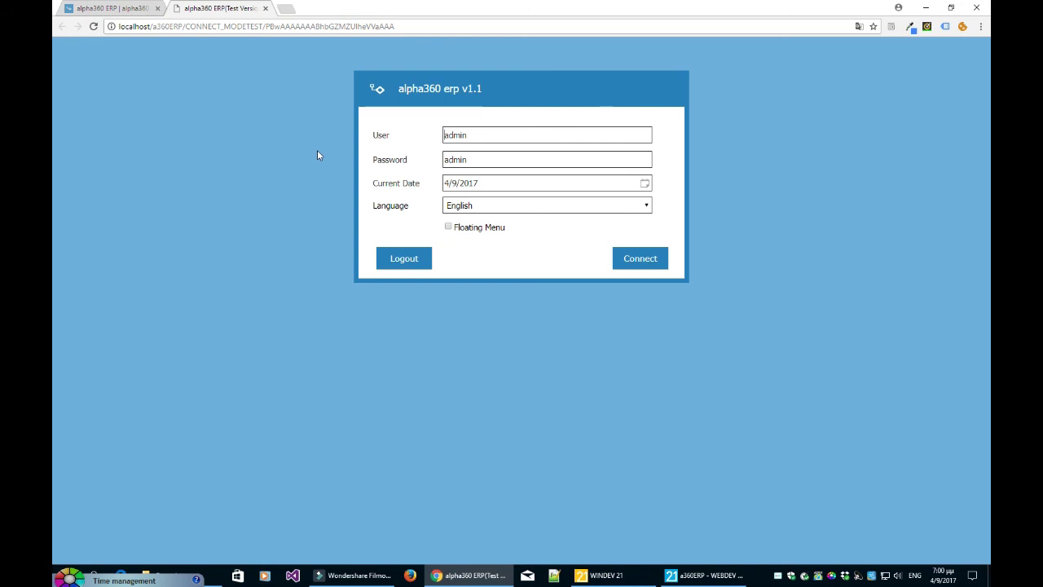
left_click(448, 226)
left_click(641, 264)
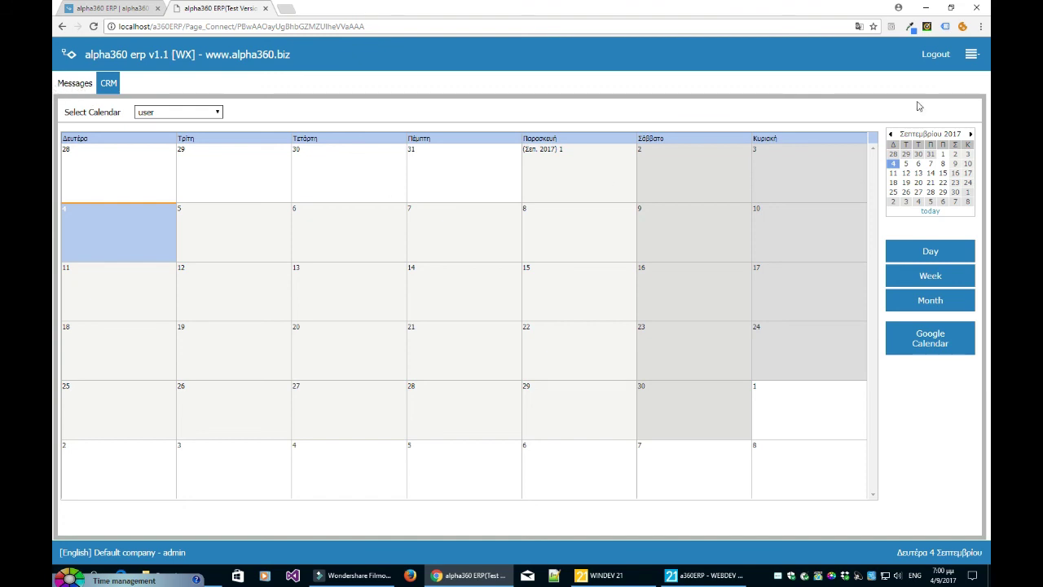
- Open the Inventory module's Products and Services list from the ERP navigation panel
left_click(971, 54)
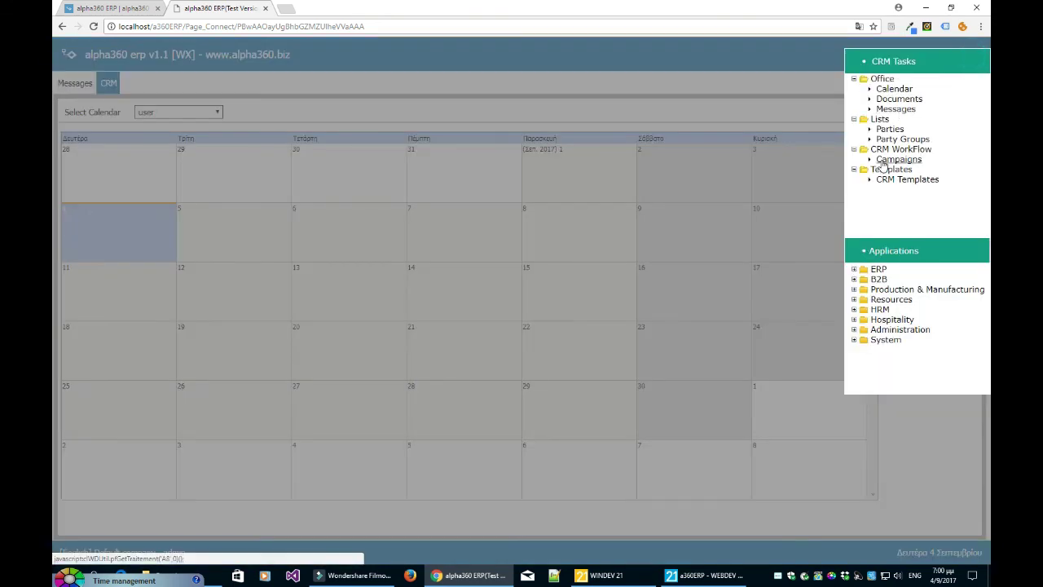
left_click(854, 269)
left_click(895, 267)
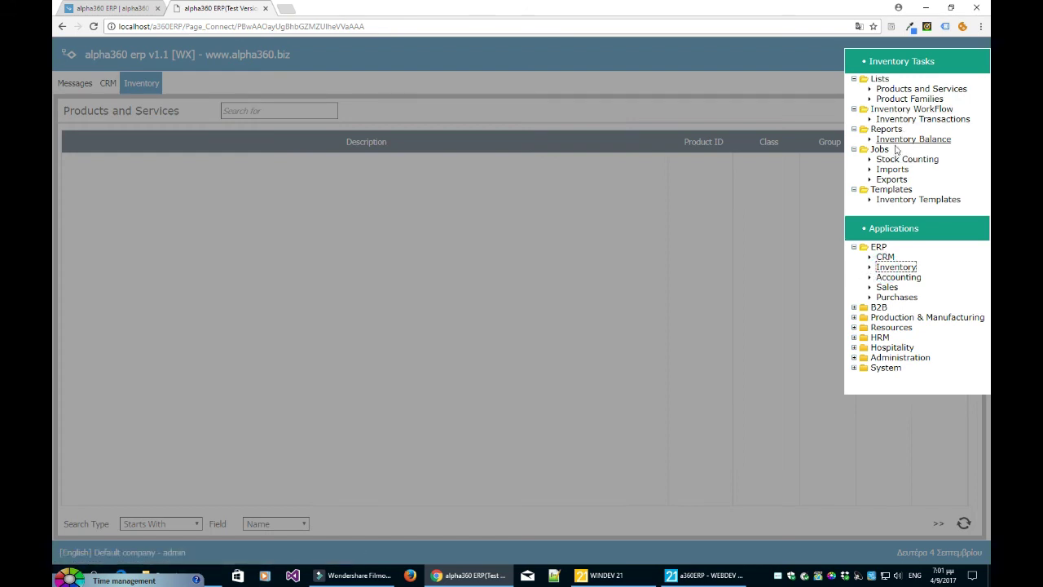
left_click(921, 89)
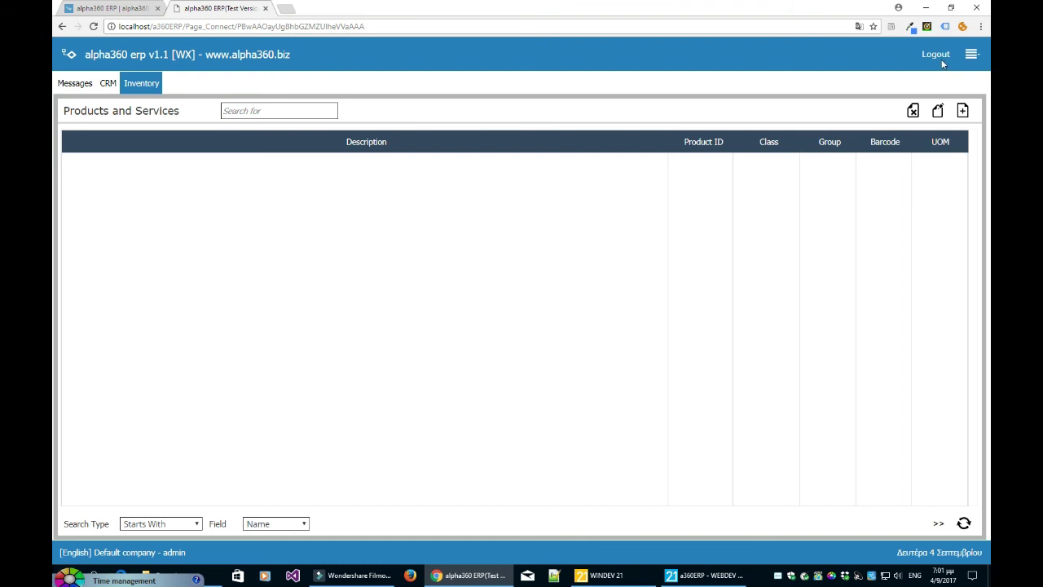
- Open Accounting's GL Batches page, check its Actions list, then go to the alpha360.biz site
left_click(972, 55)
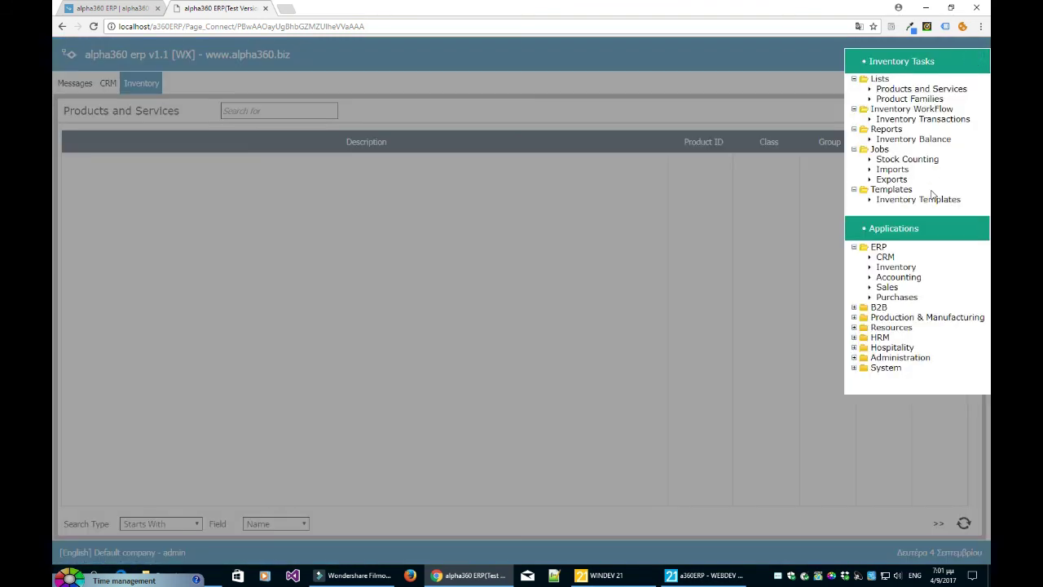
left_click(911, 278)
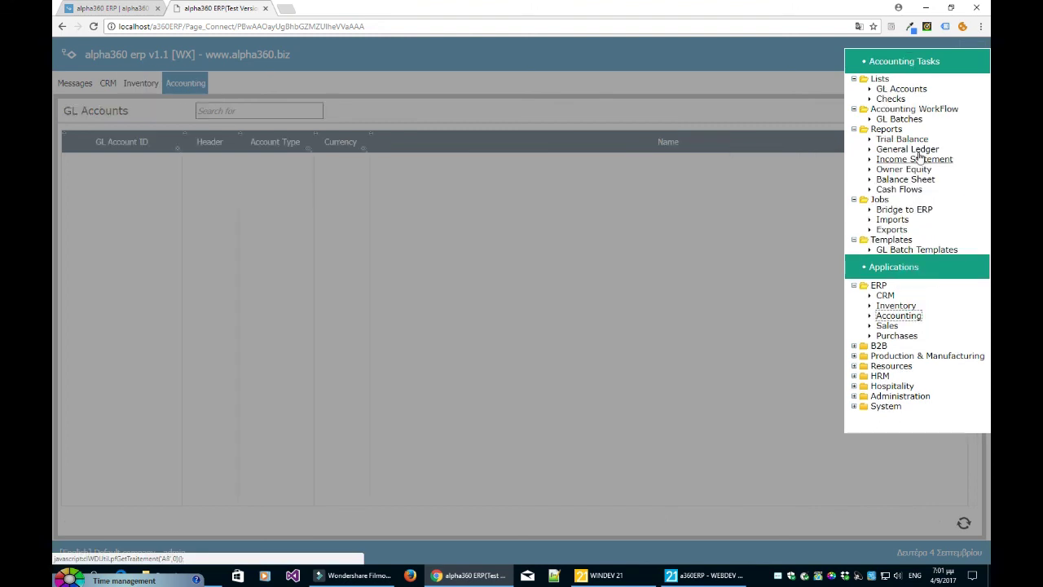
left_click(899, 119)
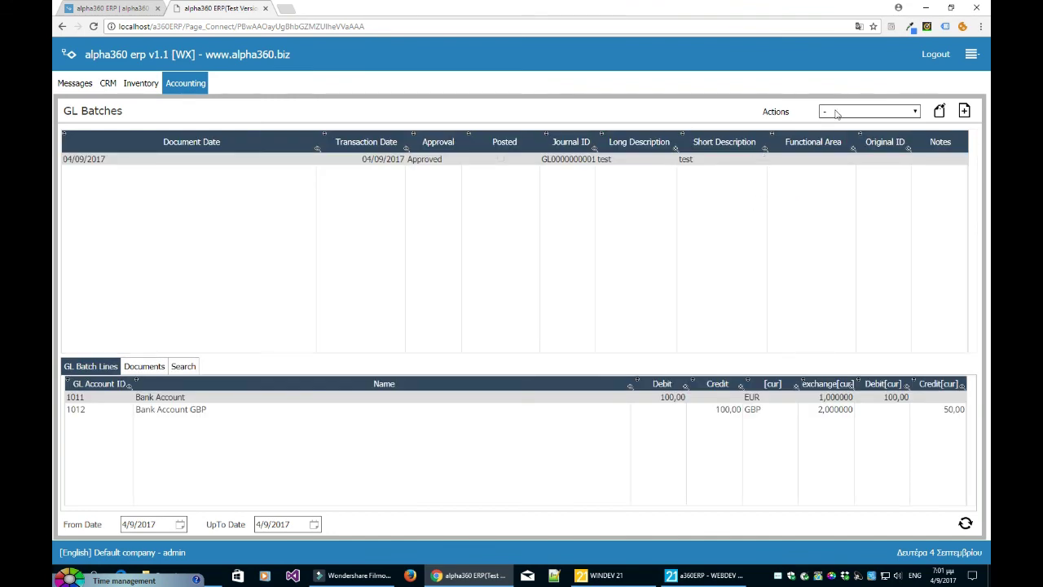
left_click(870, 112)
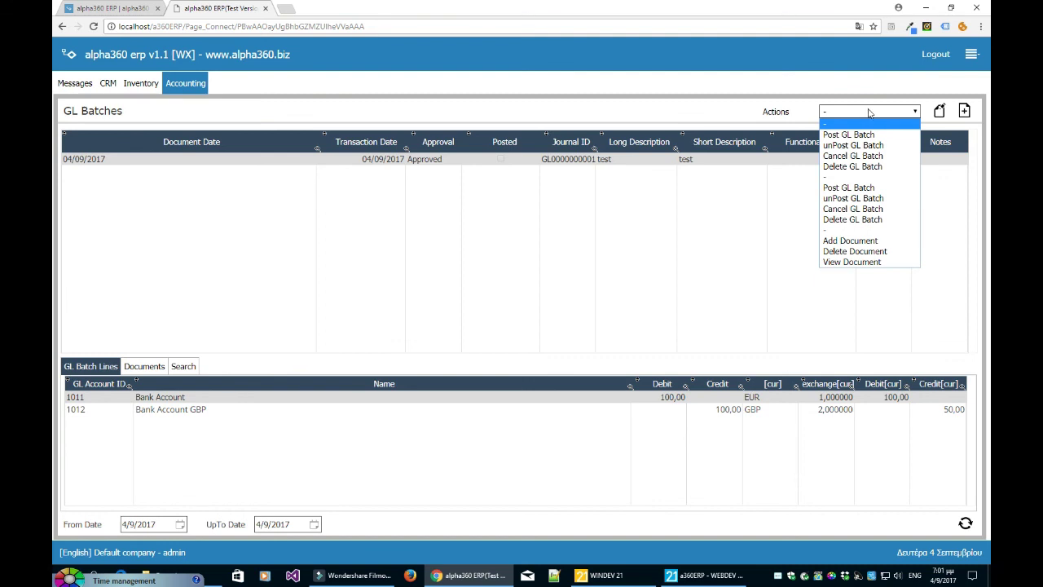
left_click(691, 106)
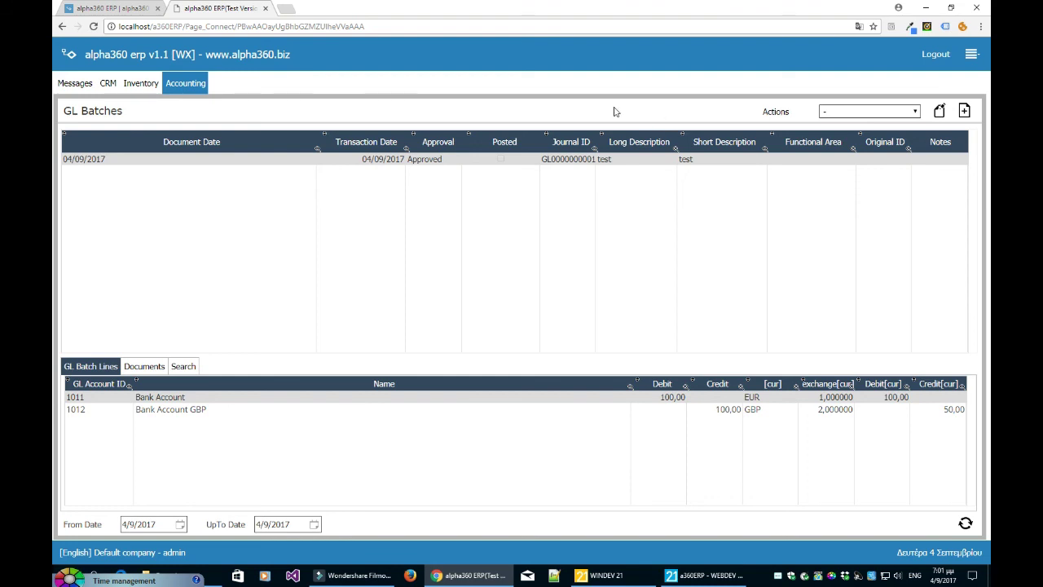
left_click(136, 9)
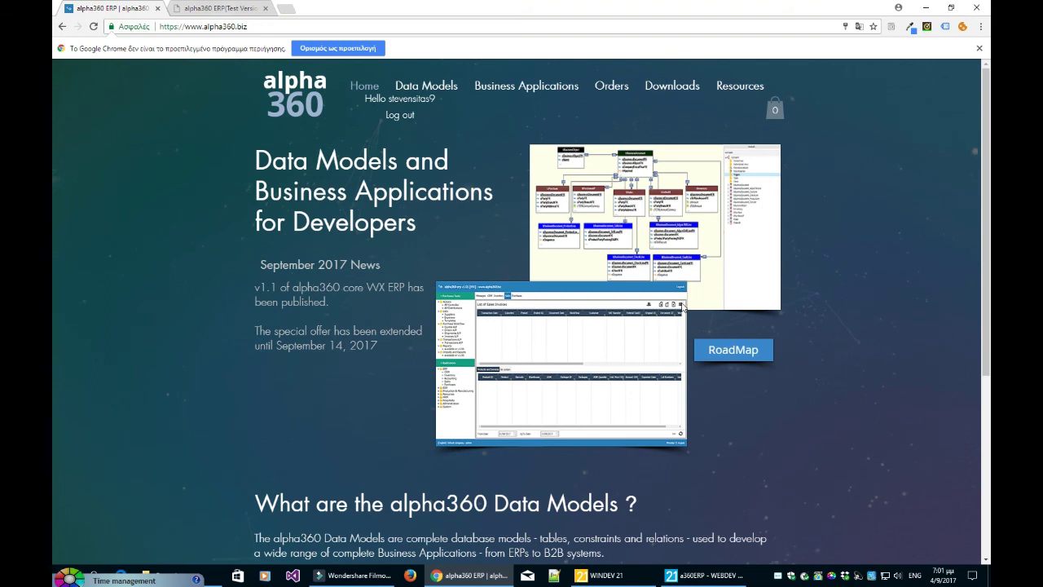
- Highlight the v1.11 WEBDEV bullets on the RoadMap page, then return to the ERP's GL Batches page
left_click(708, 350)
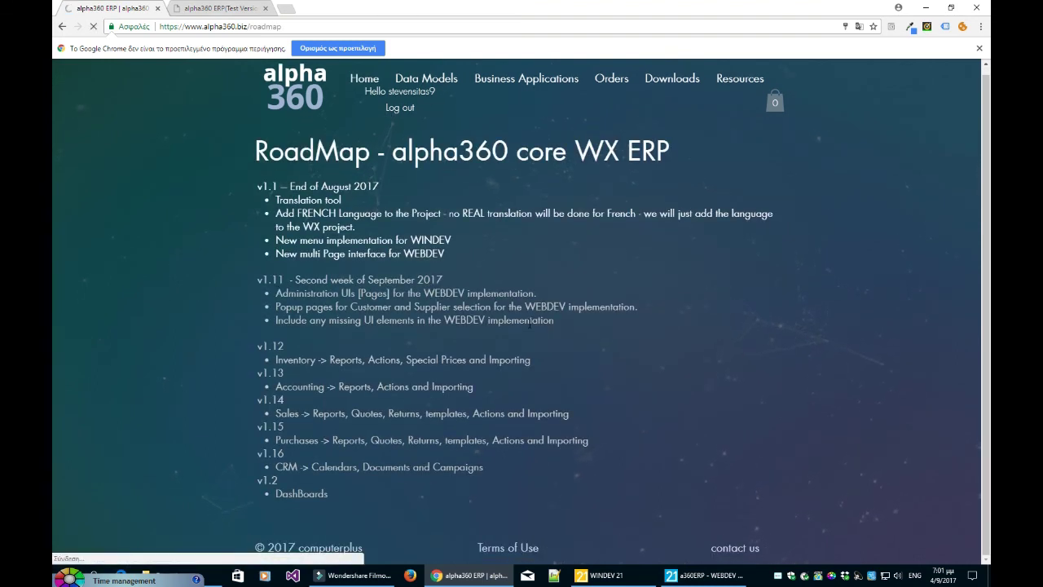
left_click_drag(559, 324, 413, 306)
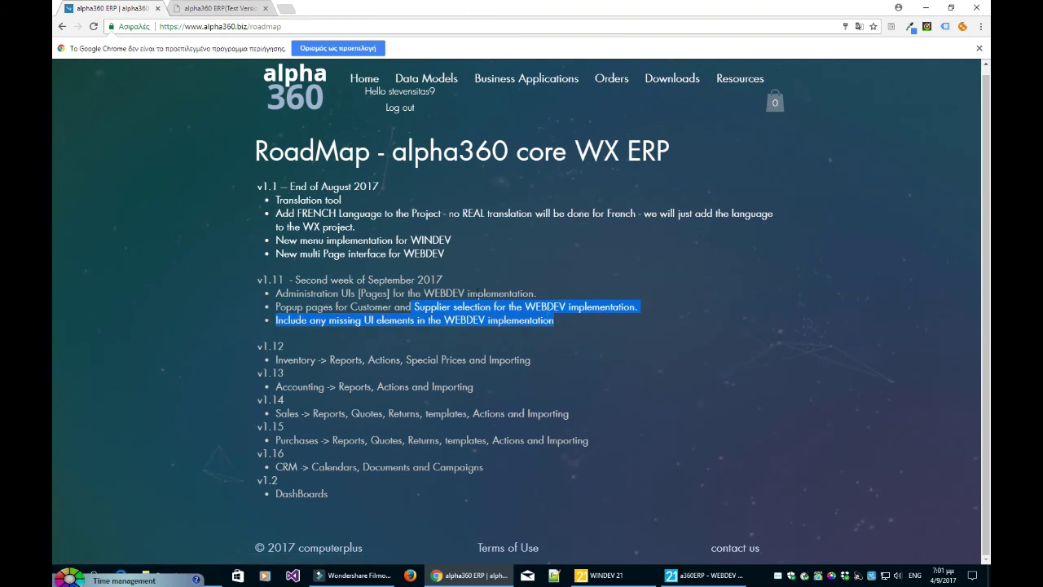
left_click(414, 306)
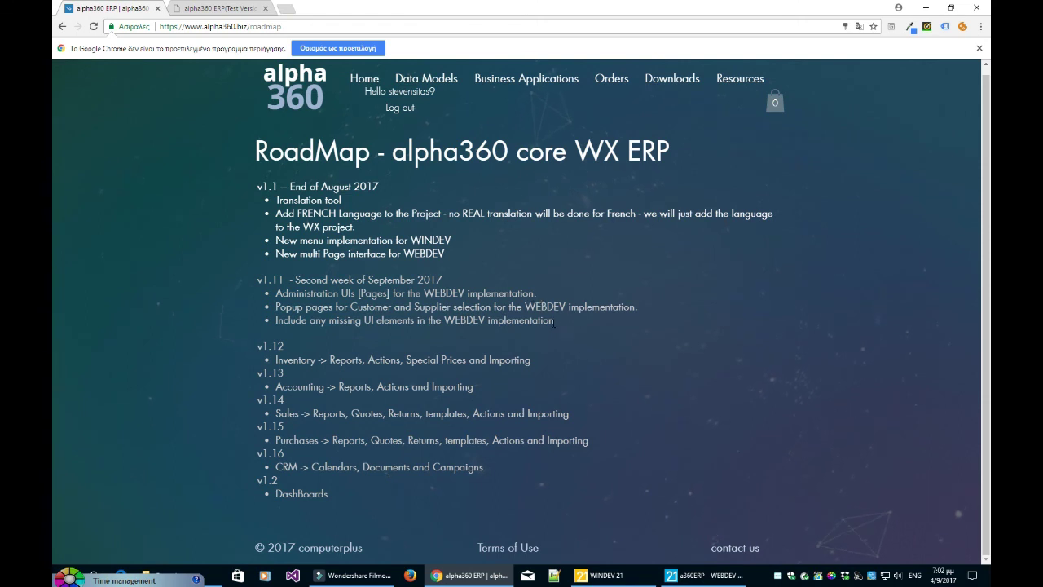
left_click_drag(554, 323, 268, 323)
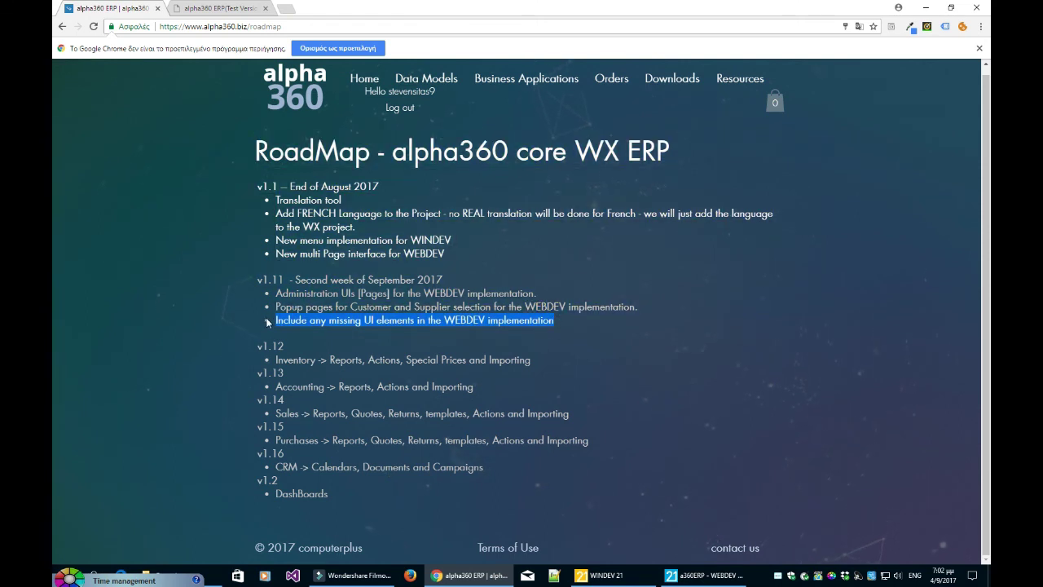
left_click(465, 291)
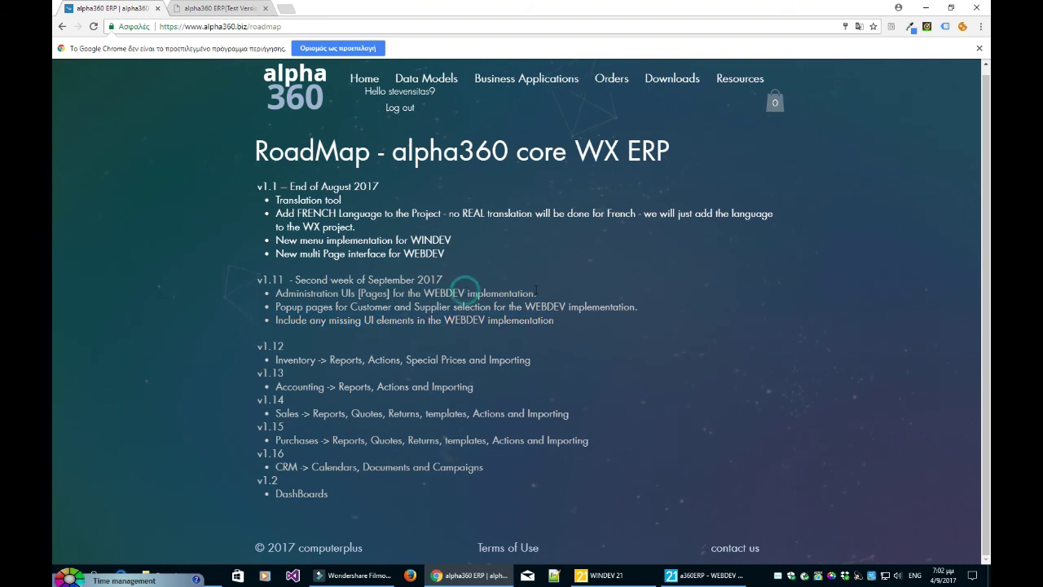
left_click_drag(536, 293, 277, 295)
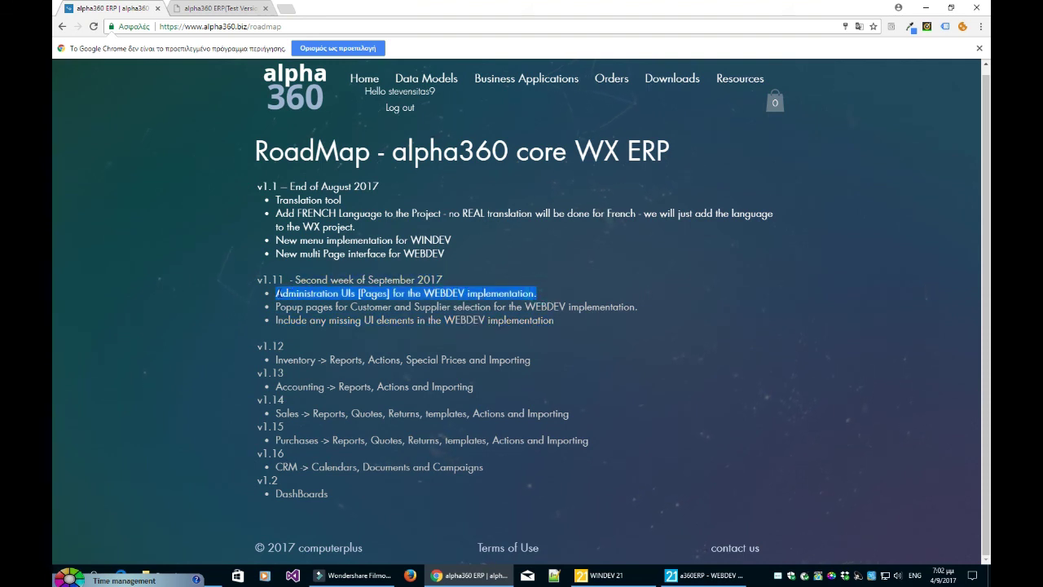
left_click(381, 299)
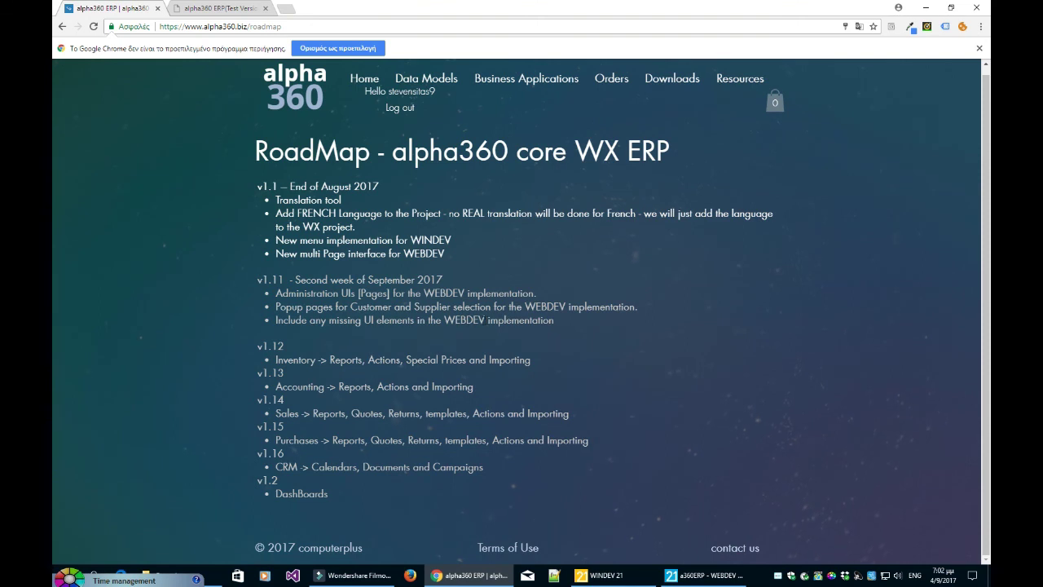
left_click(244, 10)
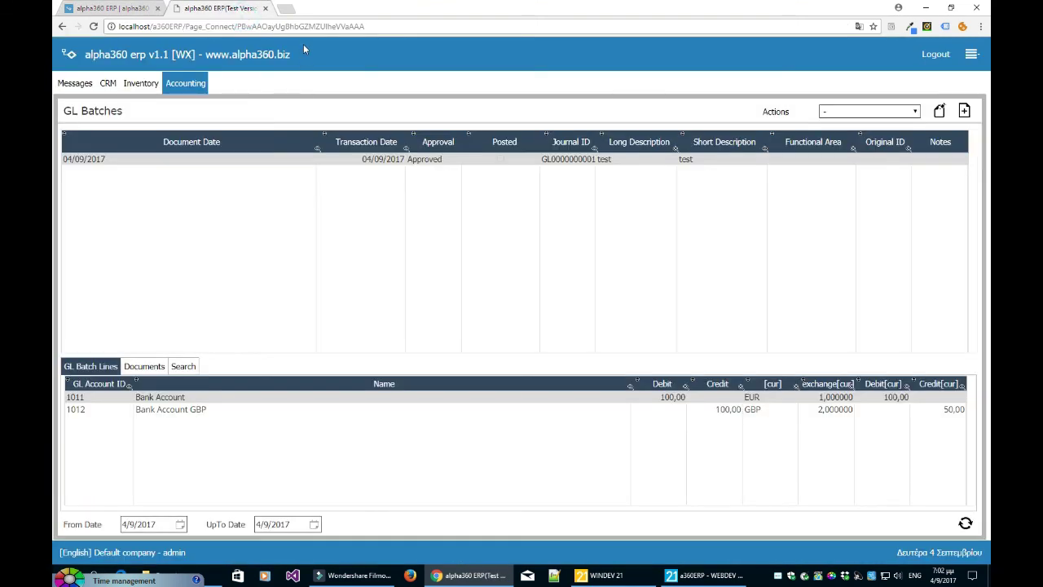
left_click(372, 164)
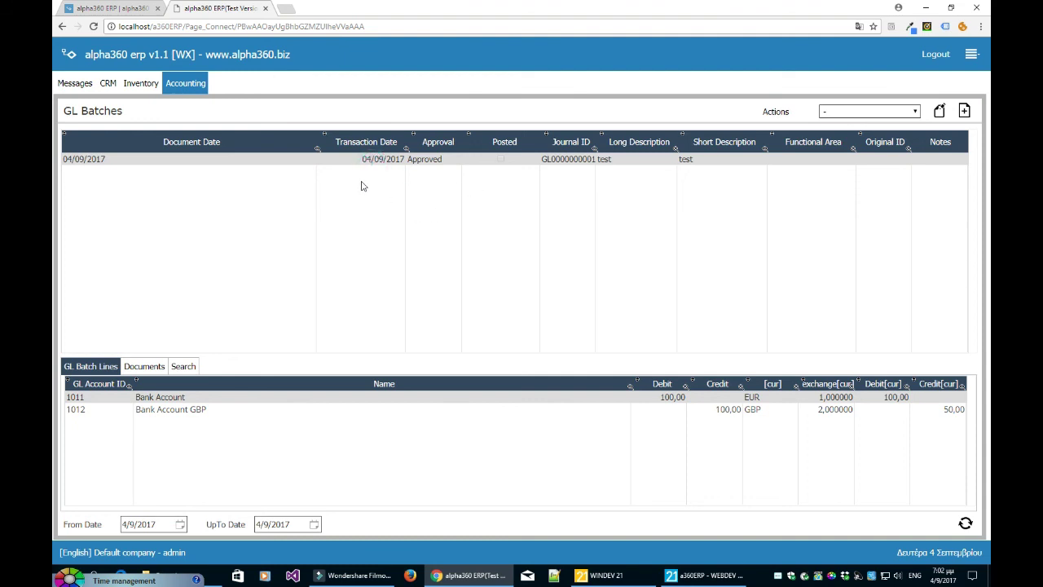